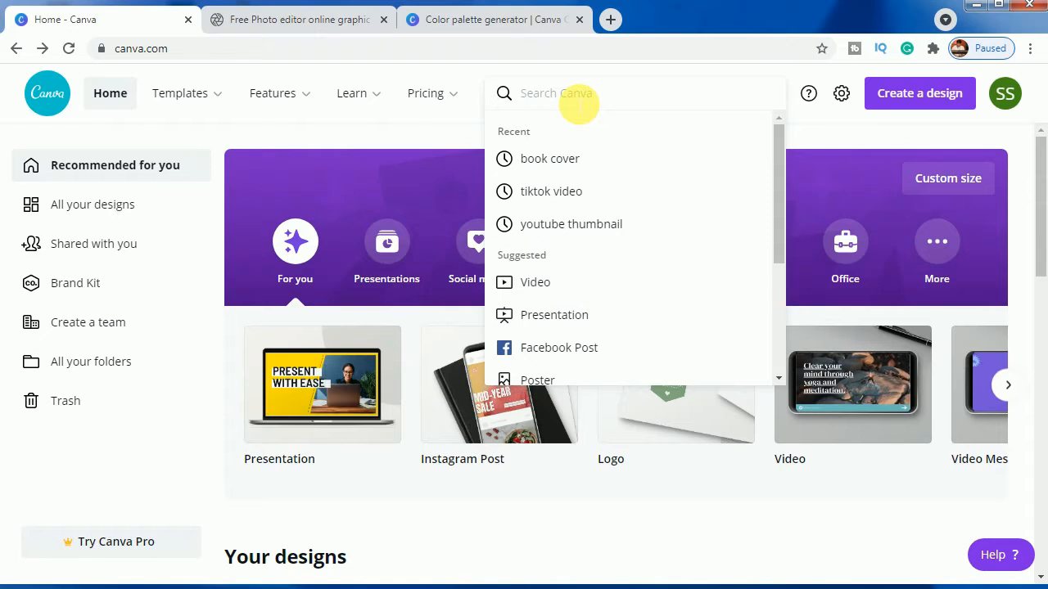
Search for "book cover", create a blank Book Cover design, and display its uploaded images
{"action": "type", "text": "book cover"}
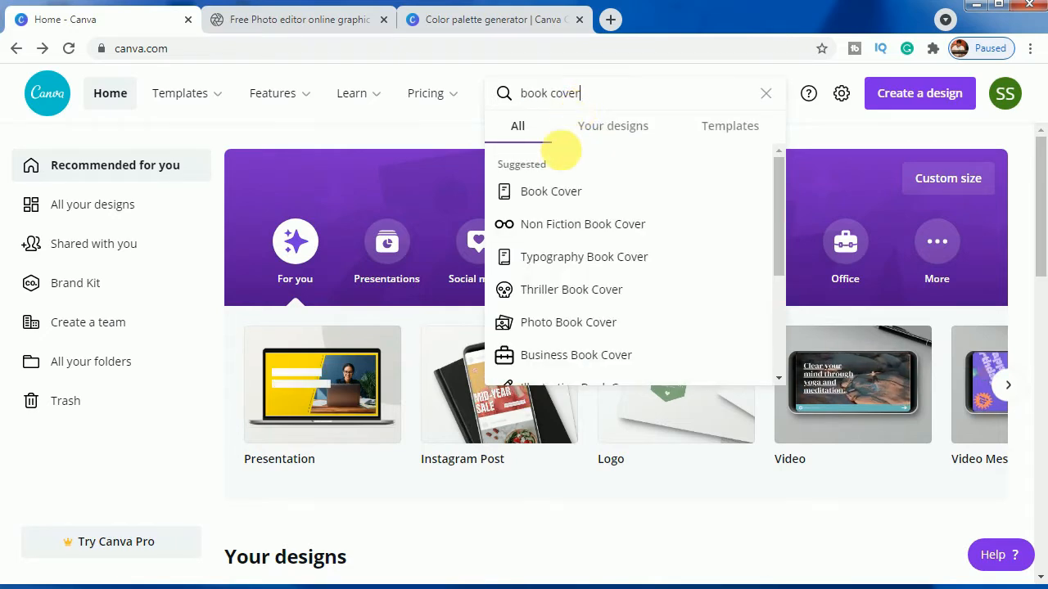
{"action": "left_click", "coordinate": [553, 195]}
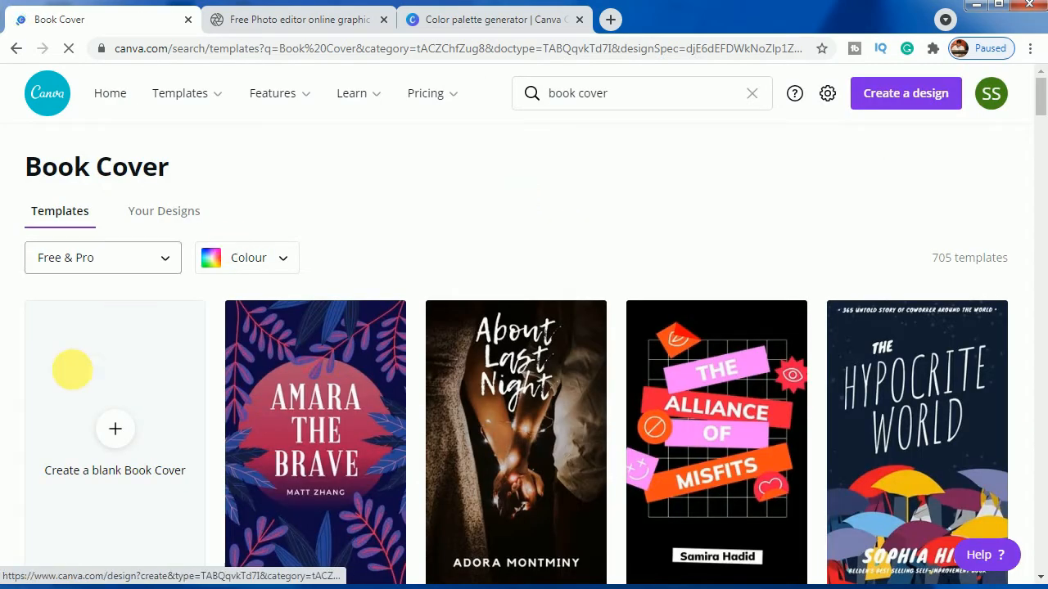
{"action": "left_click", "coordinate": [114, 432]}
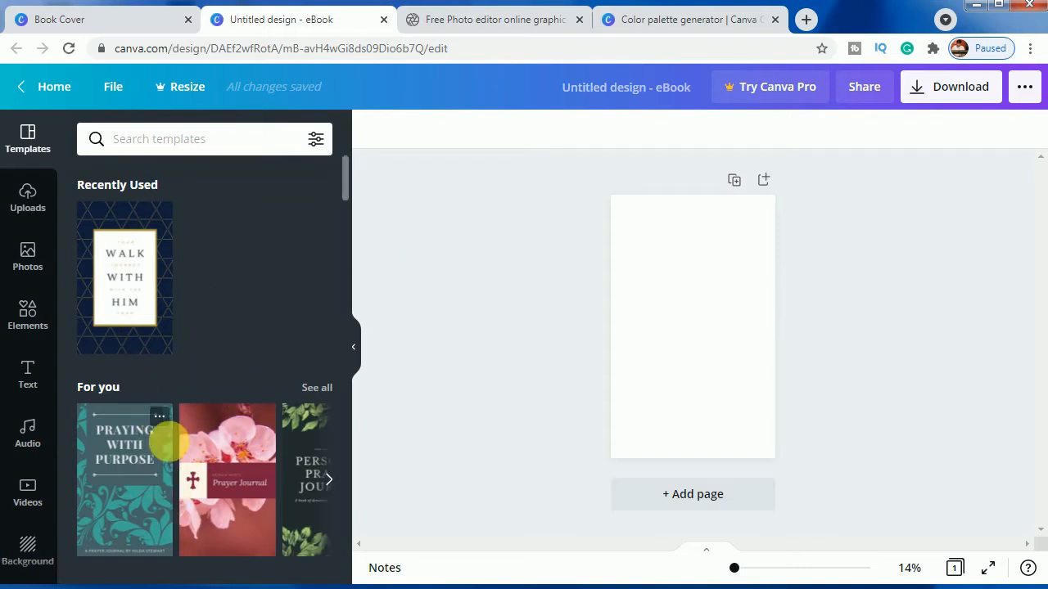
{"action": "left_click", "coordinate": [29, 199]}
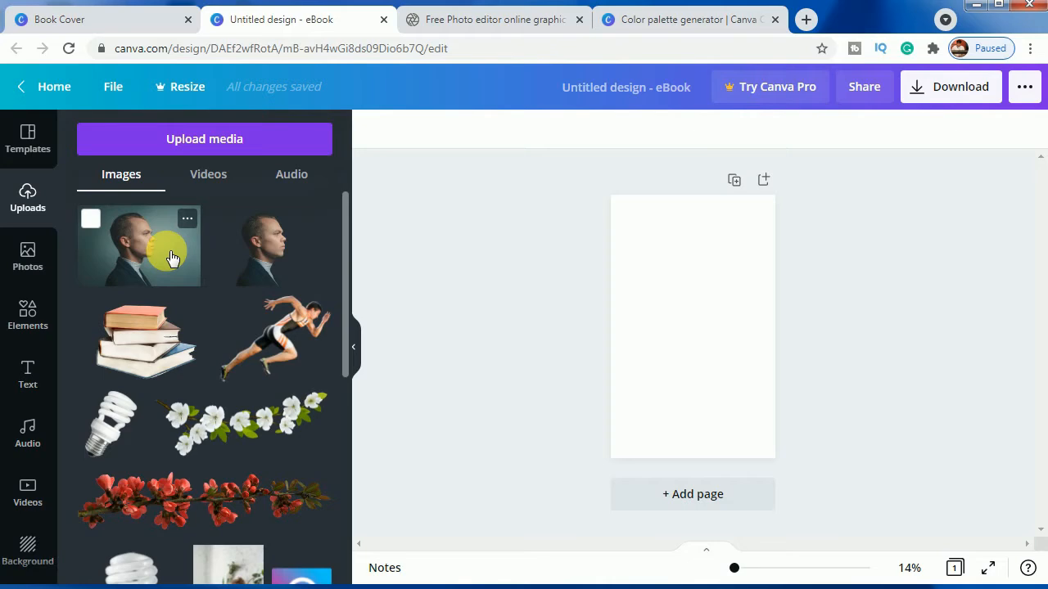
Switch to the Pixlr site and open its Remove Background tool
{"action": "left_click", "coordinate": [458, 19]}
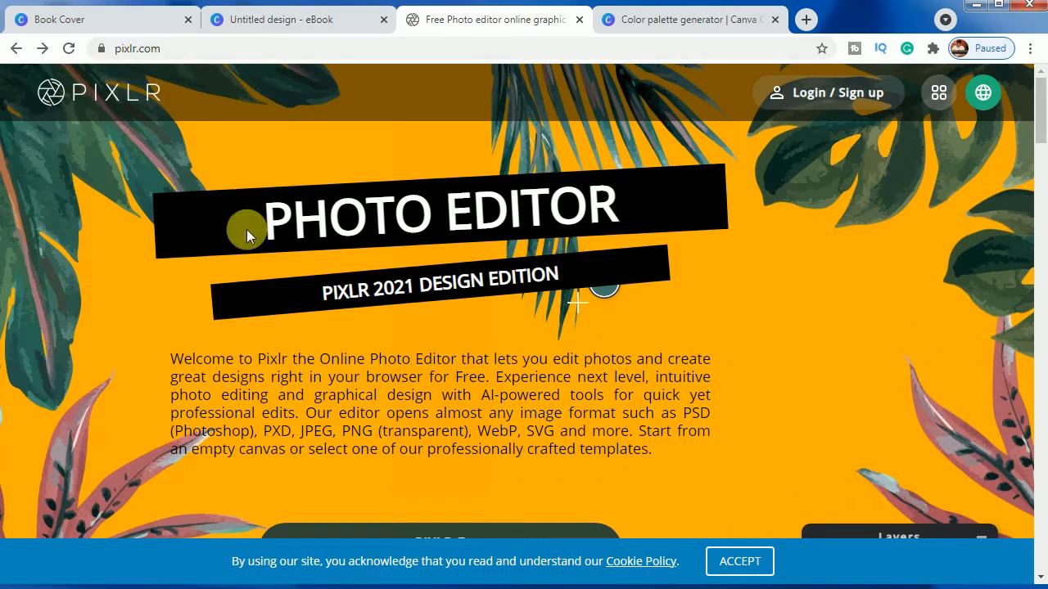
{"action": "scroll", "coordinate": [163, 249], "scroll_direction": "down", "scroll_amount": 5}
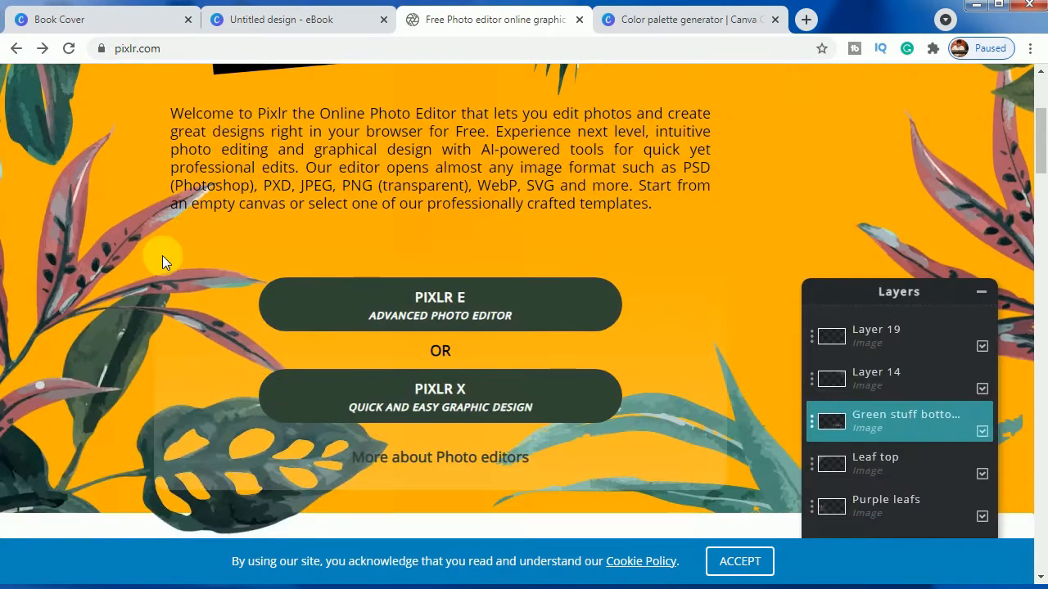
{"action": "scroll", "coordinate": [188, 242], "scroll_direction": "down", "scroll_amount": 10}
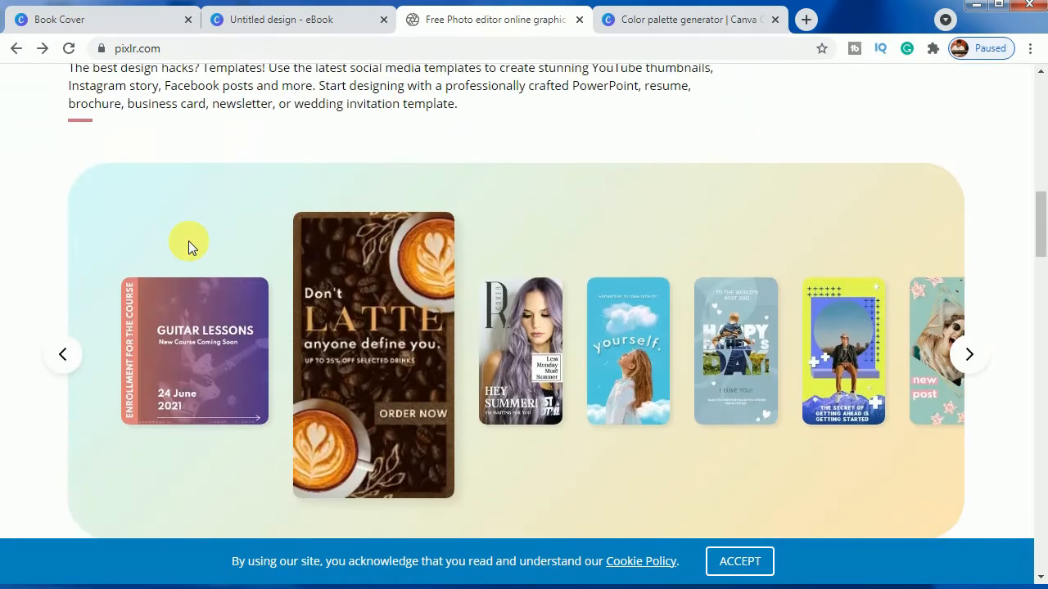
{"action": "scroll", "coordinate": [188, 245], "scroll_direction": "down", "scroll_amount": 10}
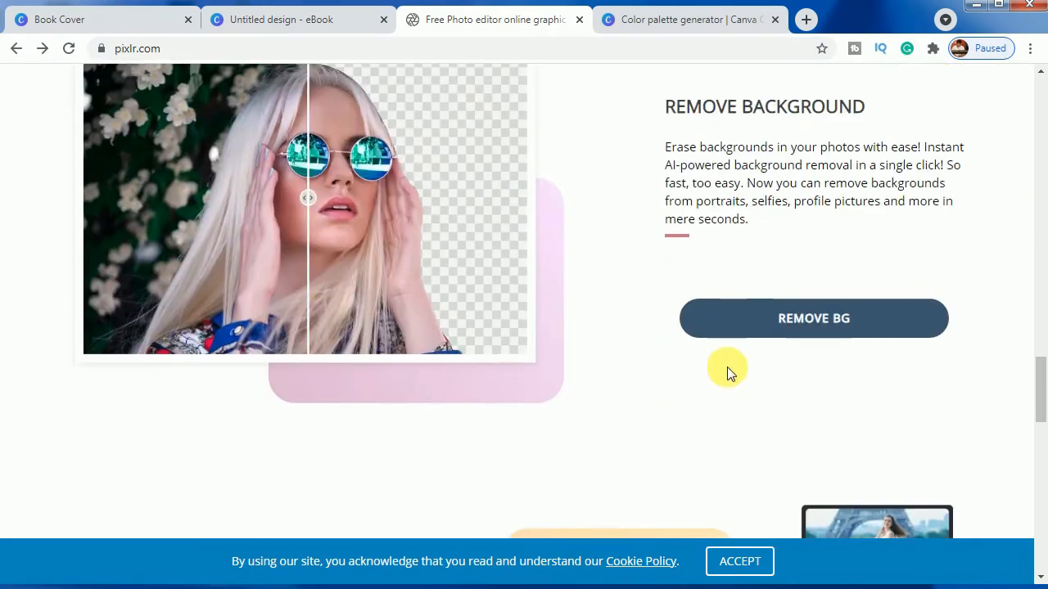
{"action": "left_click", "coordinate": [807, 329]}
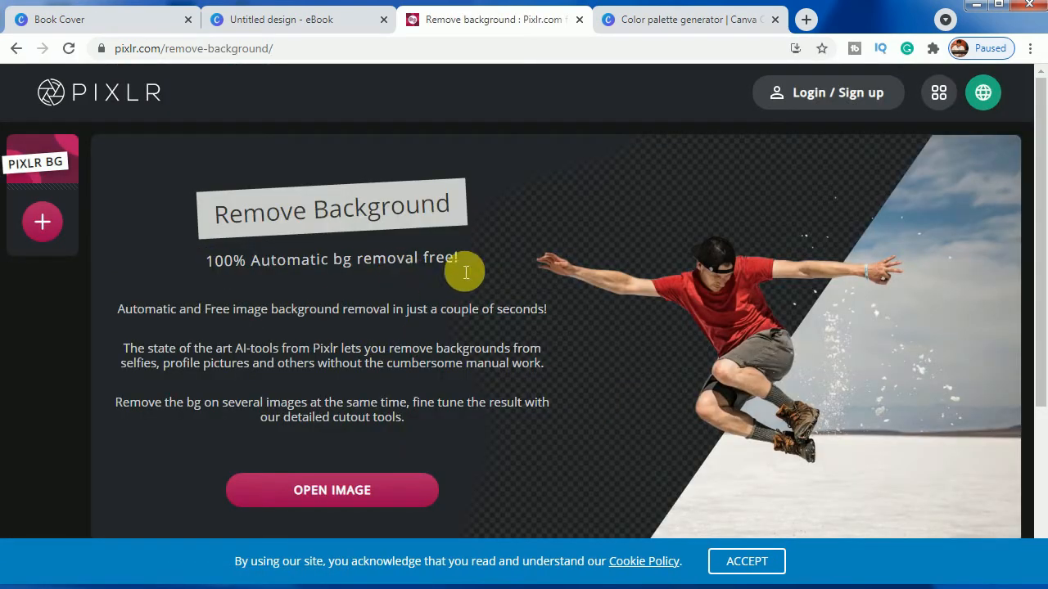
Open the man's profile photo from the book cover making folder, pre-resized to Full HD (1920 x 1282), and inspect the background-free cutout
{"action": "left_click", "coordinate": [385, 489]}
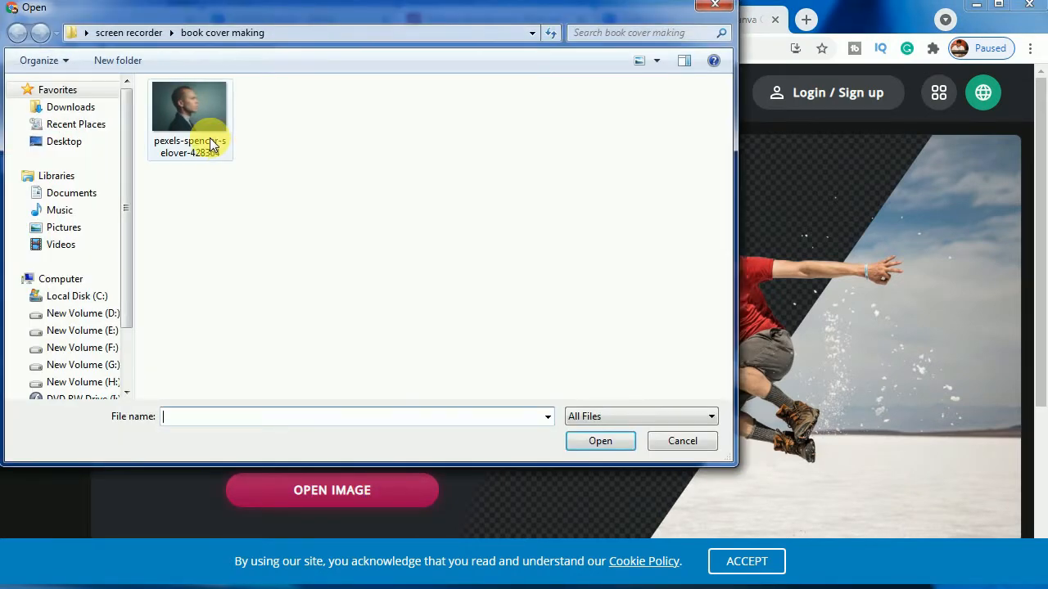
{"action": "left_click", "coordinate": [212, 144]}
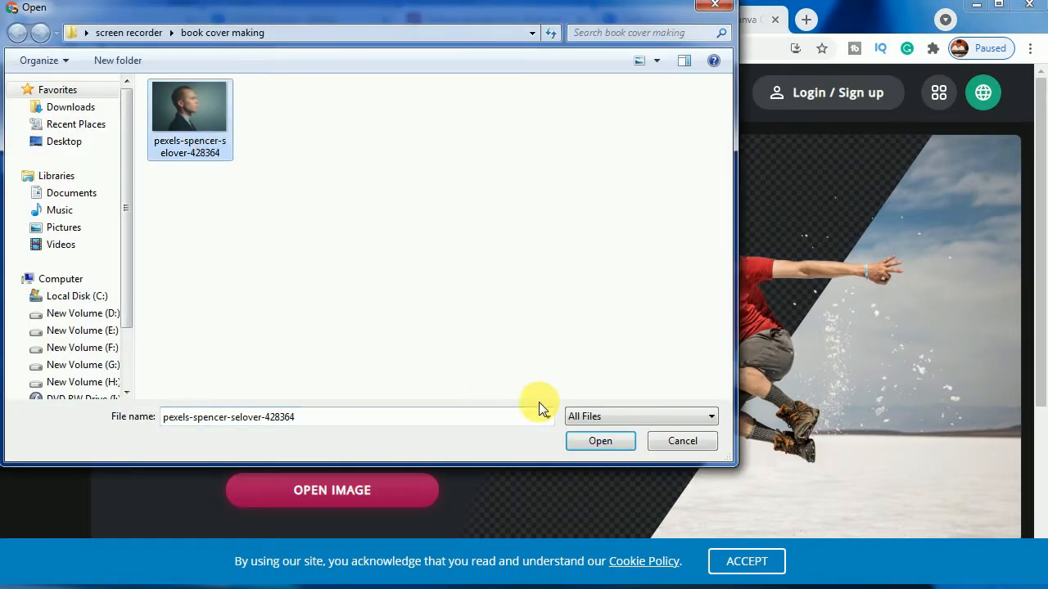
{"action": "left_click", "coordinate": [600, 441]}
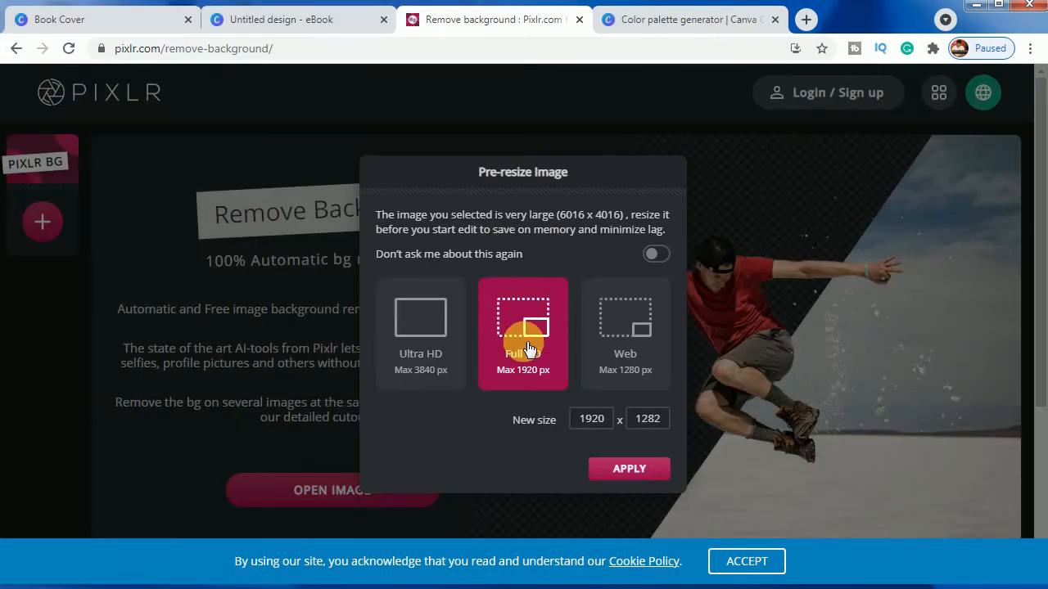
{"action": "left_click", "coordinate": [630, 471]}
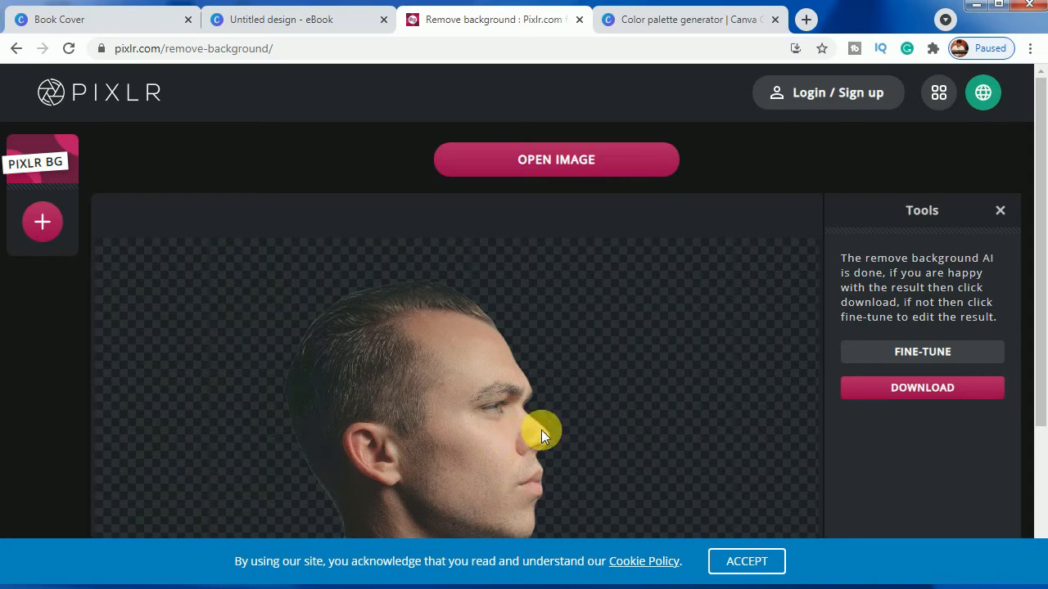
{"action": "left_click_drag", "start_coordinate": [1040, 339], "coordinate": [1035, 442]}
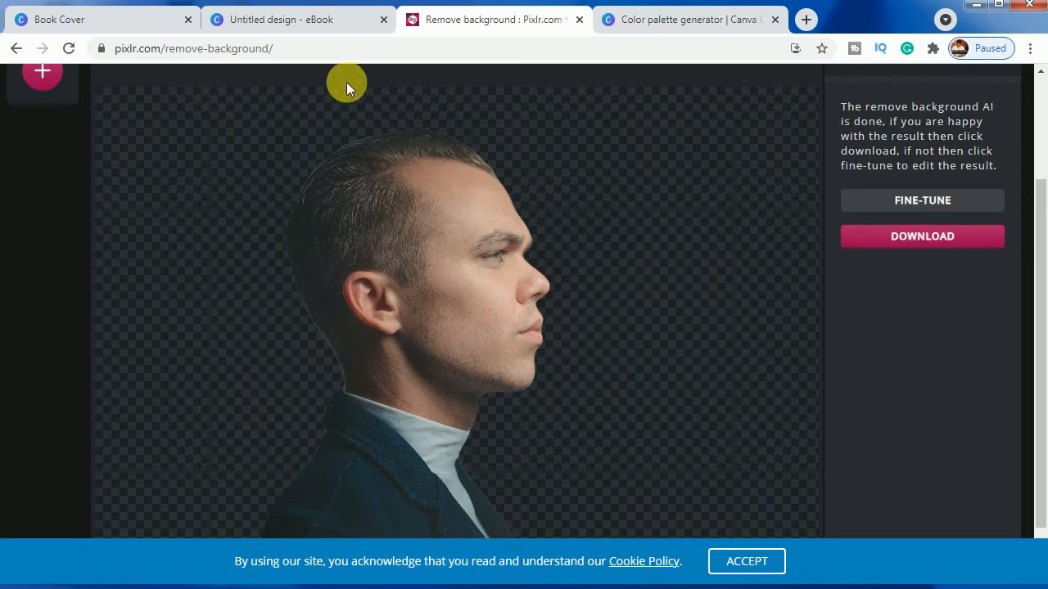
Return to the Canva book cover design, add the background-free portrait to the page, enlarge it and set it on the page's lower edge
{"action": "left_click", "coordinate": [297, 21]}
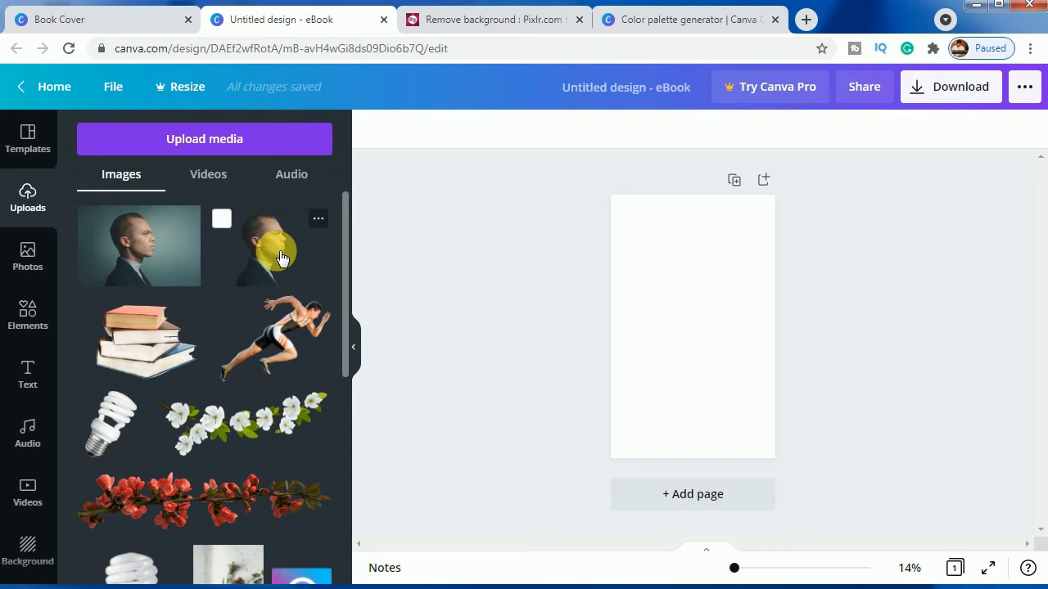
{"action": "left_click", "coordinate": [280, 258]}
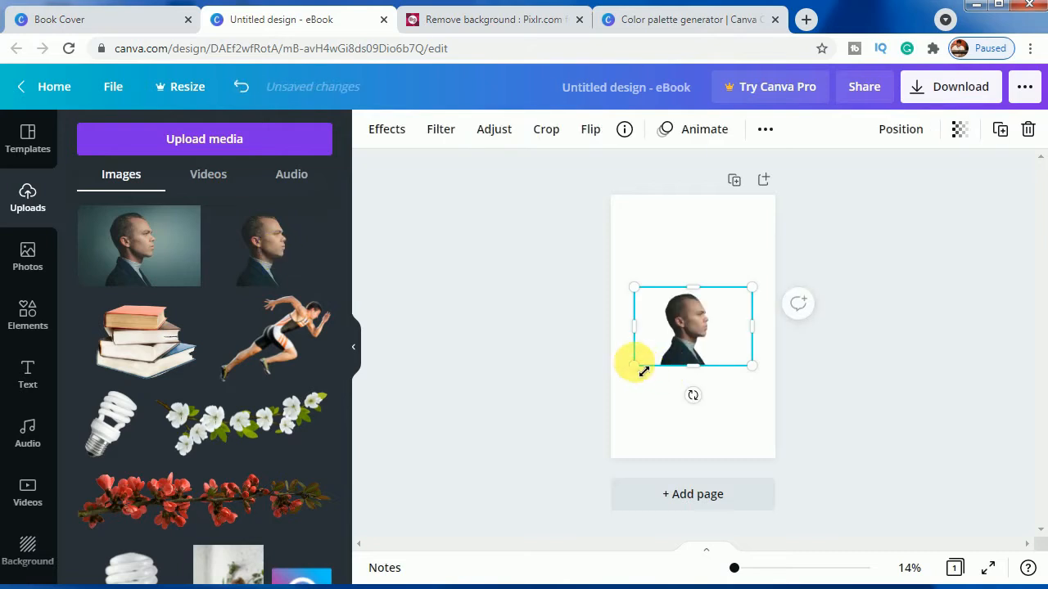
{"action": "left_click_drag", "start_coordinate": [758, 287], "coordinate": [827, 230]}
{"action": "left_click_drag", "start_coordinate": [778, 304], "coordinate": [764, 405]}
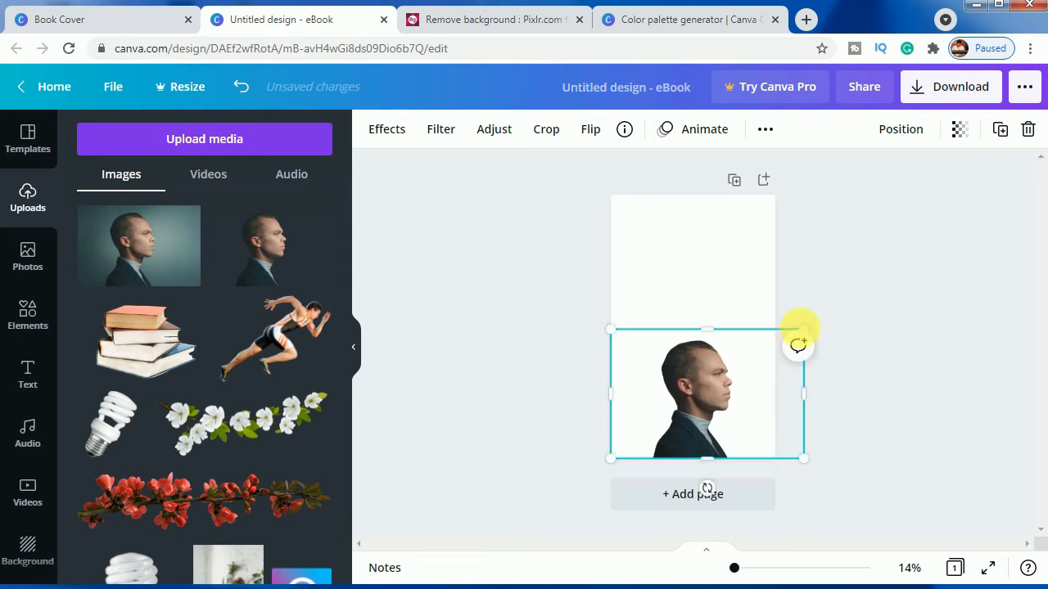
Enlarge the portrait further and shift it slightly right, keeping its base on the page's lower edge
{"action": "left_click_drag", "start_coordinate": [610, 329], "coordinate": [569, 301]}
{"action": "left_click_drag", "start_coordinate": [707, 365], "coordinate": [731, 357]}
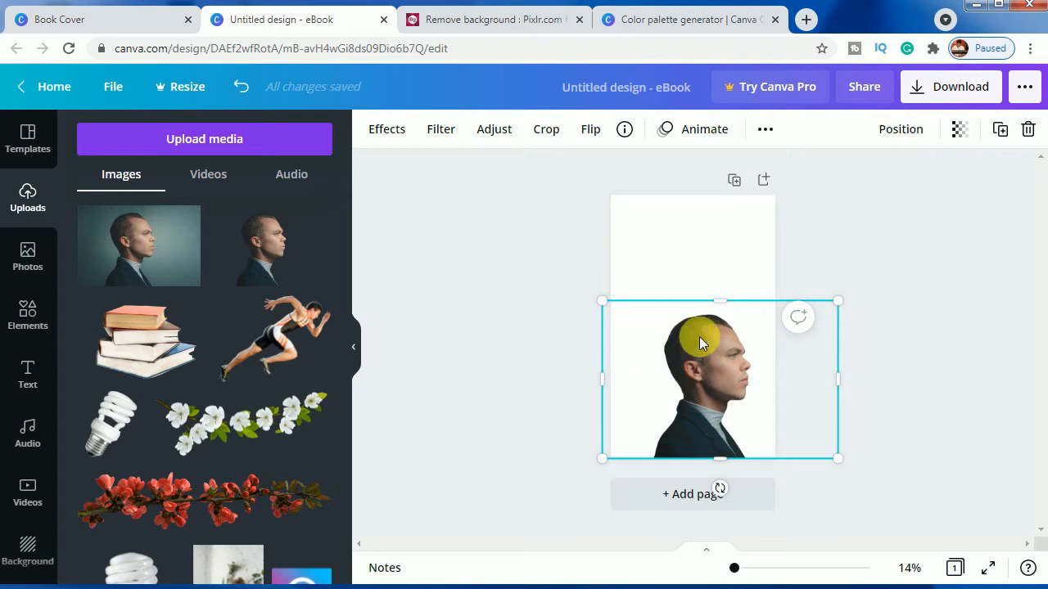
{"action": "left_click_drag", "start_coordinate": [606, 301], "coordinate": [591, 293]}
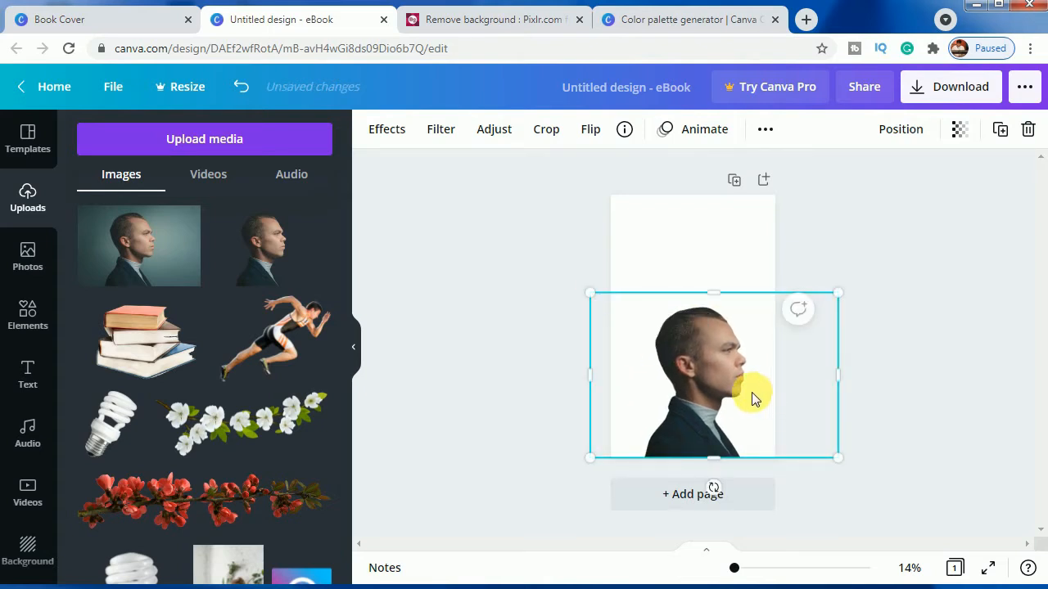
{"action": "mouse_move", "coordinate": [713, 358]}
{"action": "left_mouse_down"}
{"action": "mouse_move", "coordinate": [723, 366]}
{"action": "mouse_move", "coordinate": [727, 346]}
{"action": "left_mouse_up"}
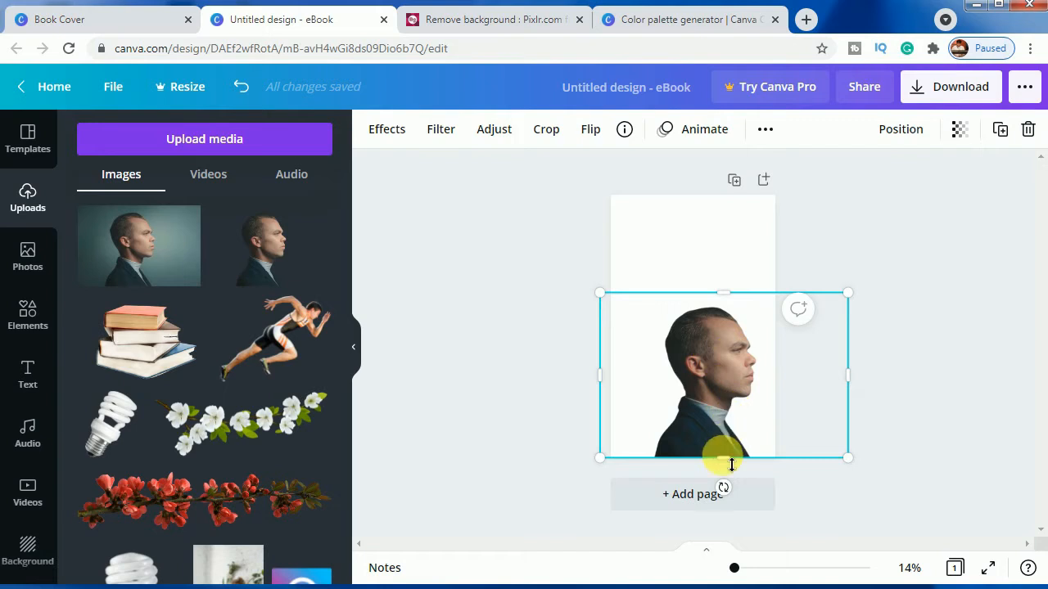
Split the portrait at the forehead: crop it to a head-top strip about 290 high, duplicate it, and crop the duplicate to the part below
{"action": "left_click_drag", "start_coordinate": [731, 464], "coordinate": [730, 333]}
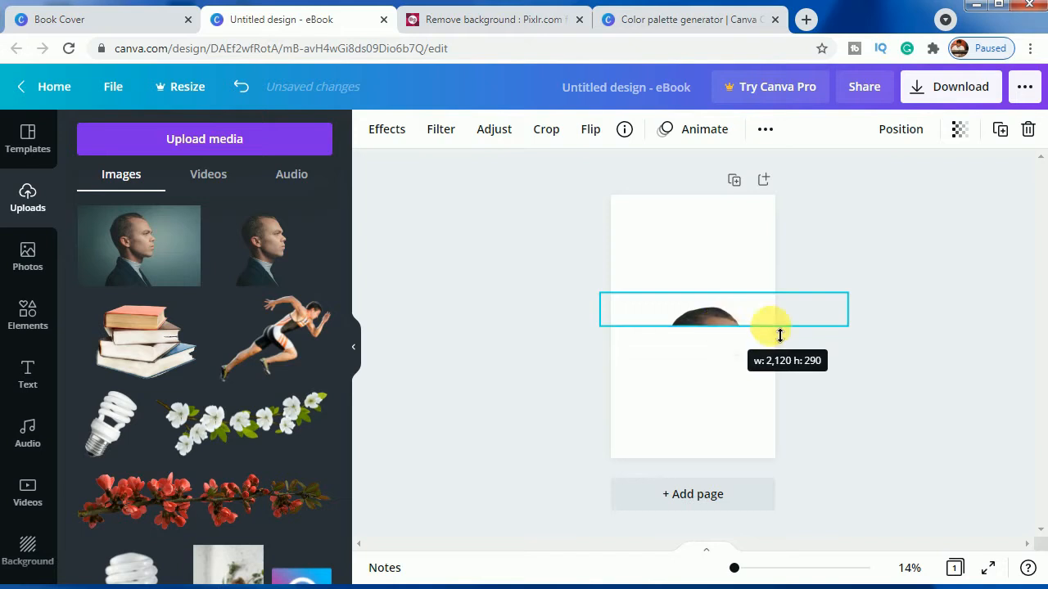
{"action": "left_click", "coordinate": [1000, 131]}
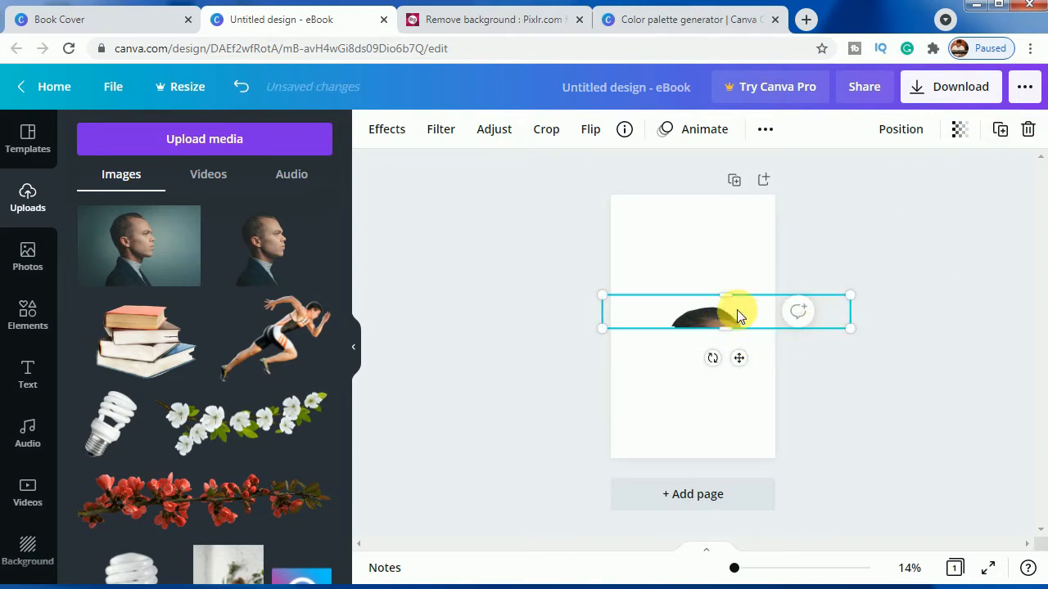
{"action": "left_click_drag", "start_coordinate": [736, 309], "coordinate": [725, 471]}
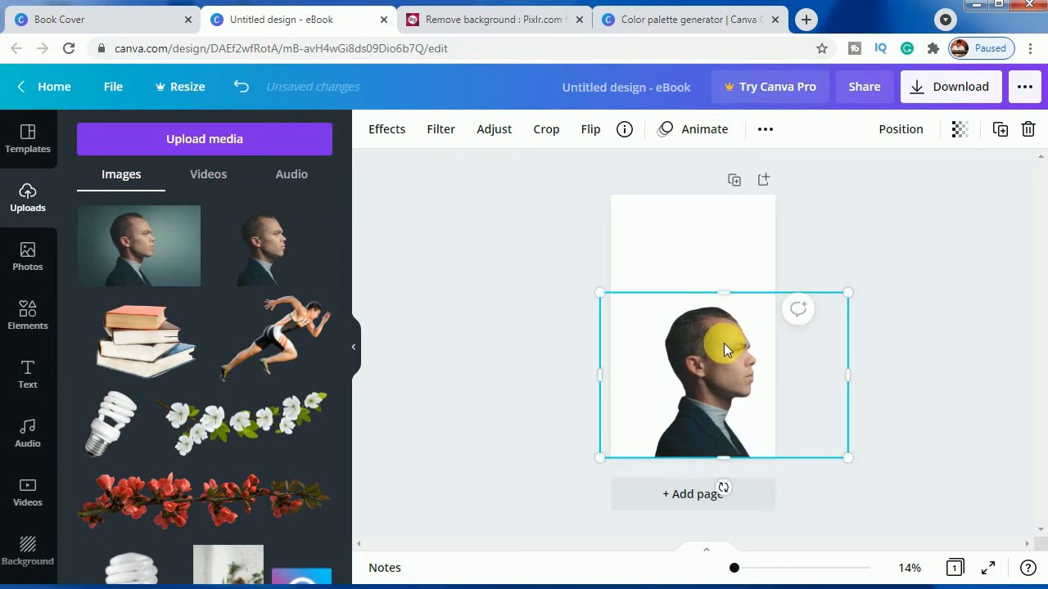
{"action": "left_click_drag", "start_coordinate": [731, 296], "coordinate": [709, 306]}
Rotate the head-top strip to -90° and stand it above the back of the head like an open lid
{"action": "left_click", "coordinate": [708, 307]}
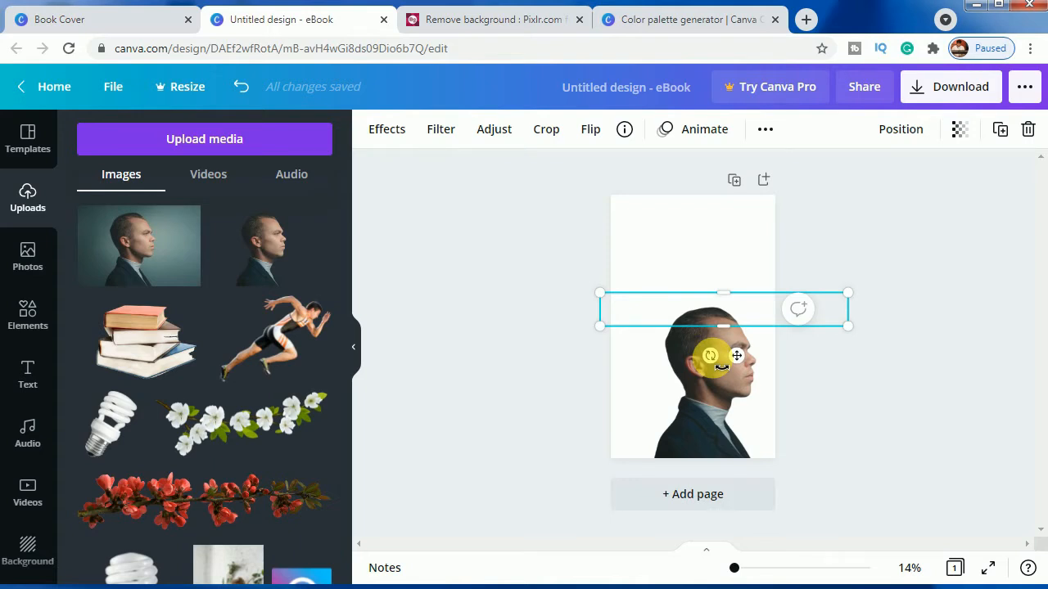
{"action": "left_click_drag", "start_coordinate": [721, 366], "coordinate": [772, 329]}
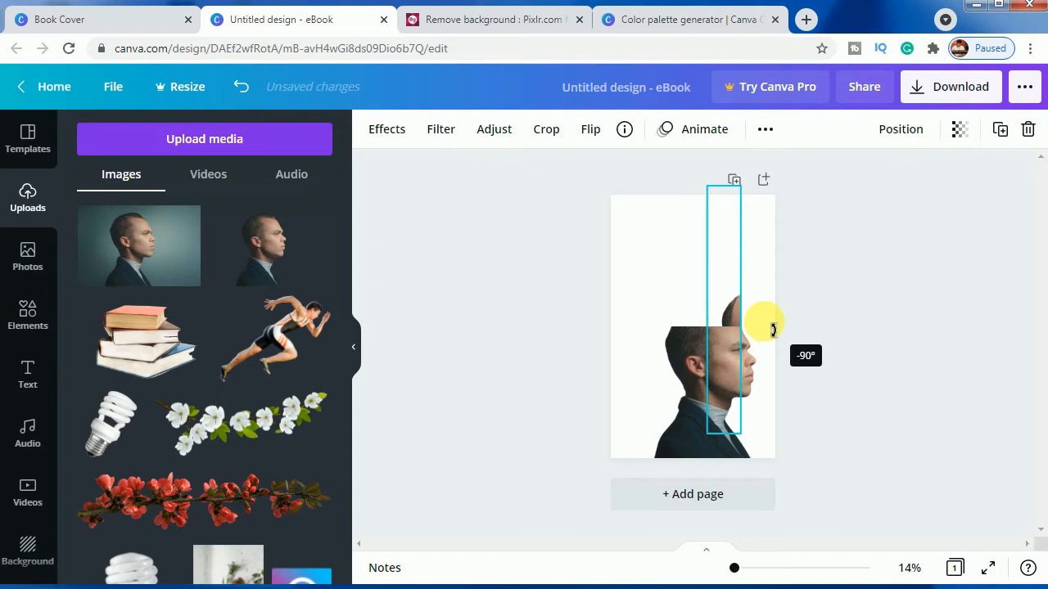
{"action": "left_click_drag", "start_coordinate": [728, 302], "coordinate": [668, 274]}
{"action": "left_click", "coordinate": [864, 321]}
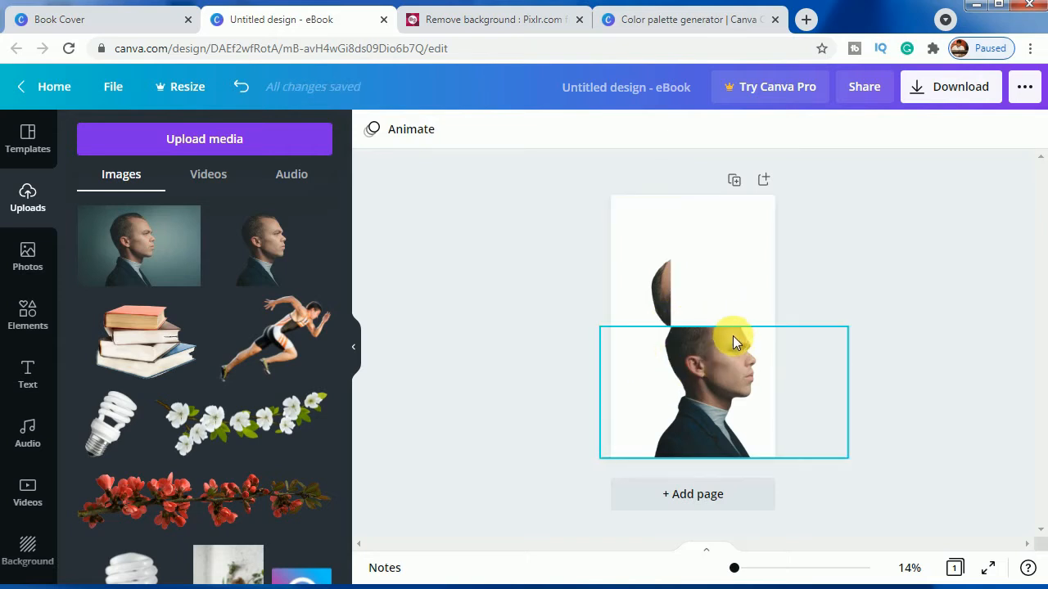
Generate a palette from the man's original photo in Canva's Color Palette Generator and copy the Quicksand hex code BC9988
{"action": "left_click", "coordinate": [647, 23]}
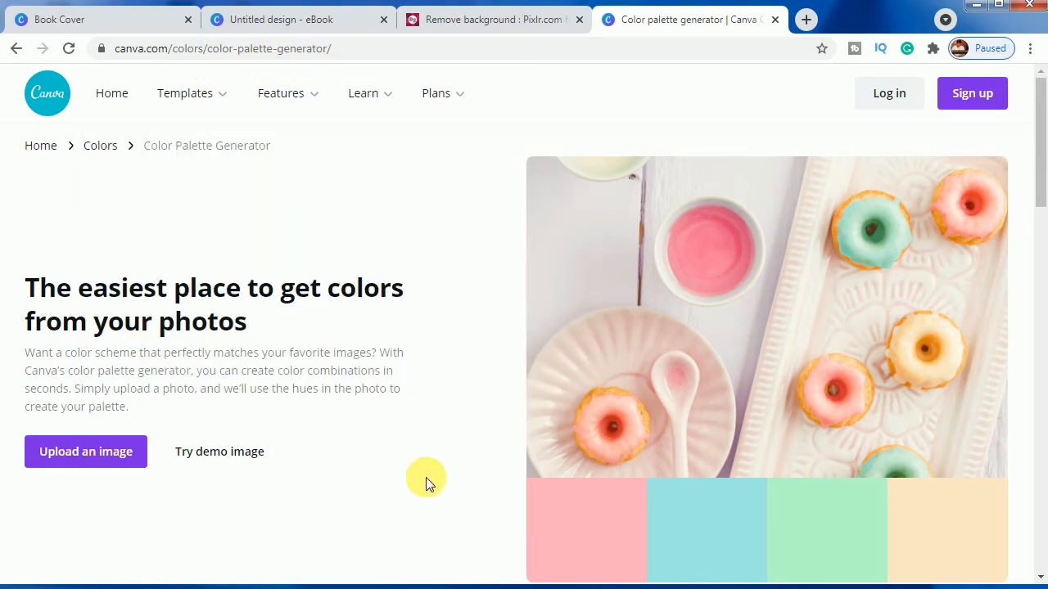
{"action": "left_click", "coordinate": [101, 451]}
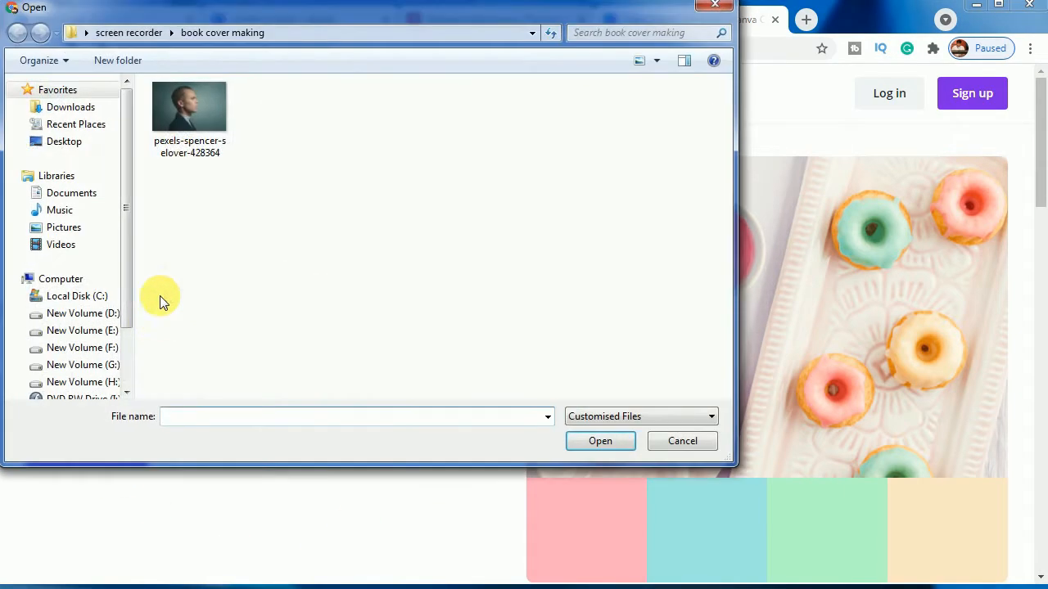
{"action": "left_click", "coordinate": [181, 159]}
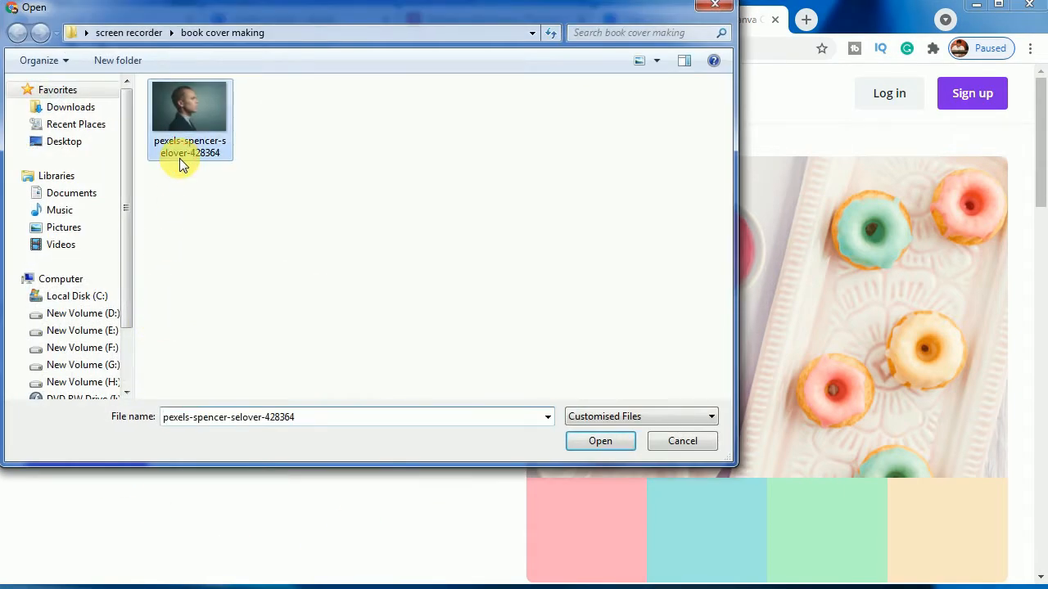
{"action": "left_click", "coordinate": [597, 441]}
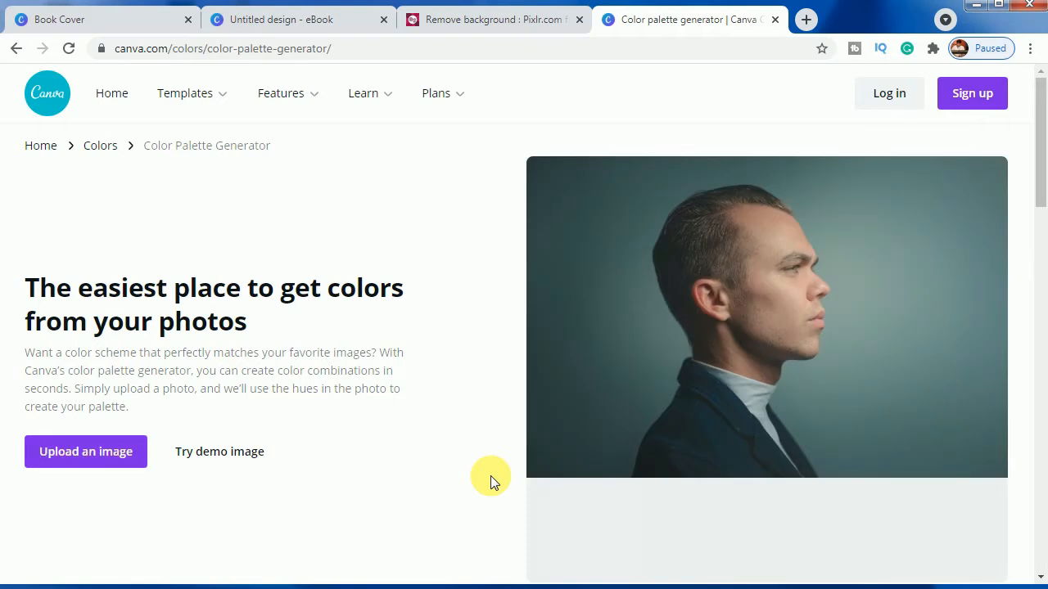
{"action": "scroll", "coordinate": [489, 482], "scroll_direction": "down", "scroll_amount": 1}
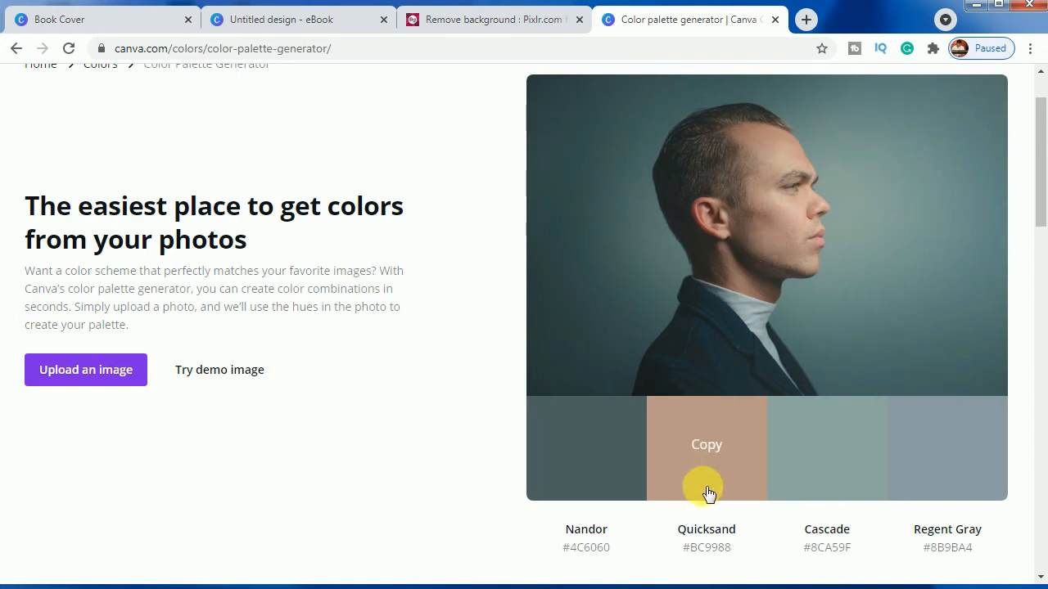
{"action": "left_click_drag", "start_coordinate": [689, 549], "coordinate": [749, 551]}
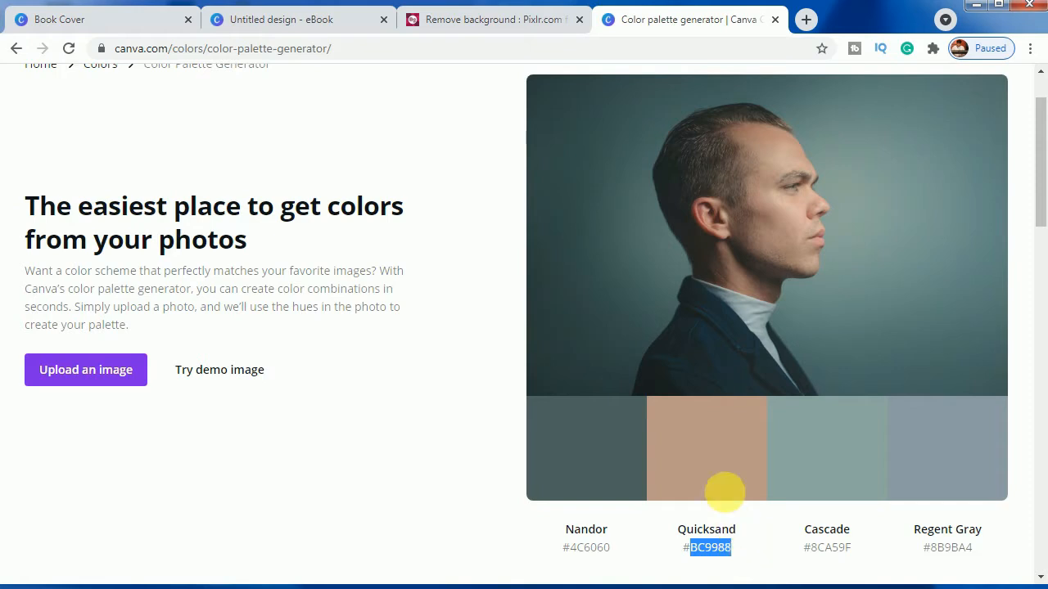
Add a solid circle shape from the elements library to the eBook design and fill it with #BC9988
{"action": "left_click", "coordinate": [294, 21]}
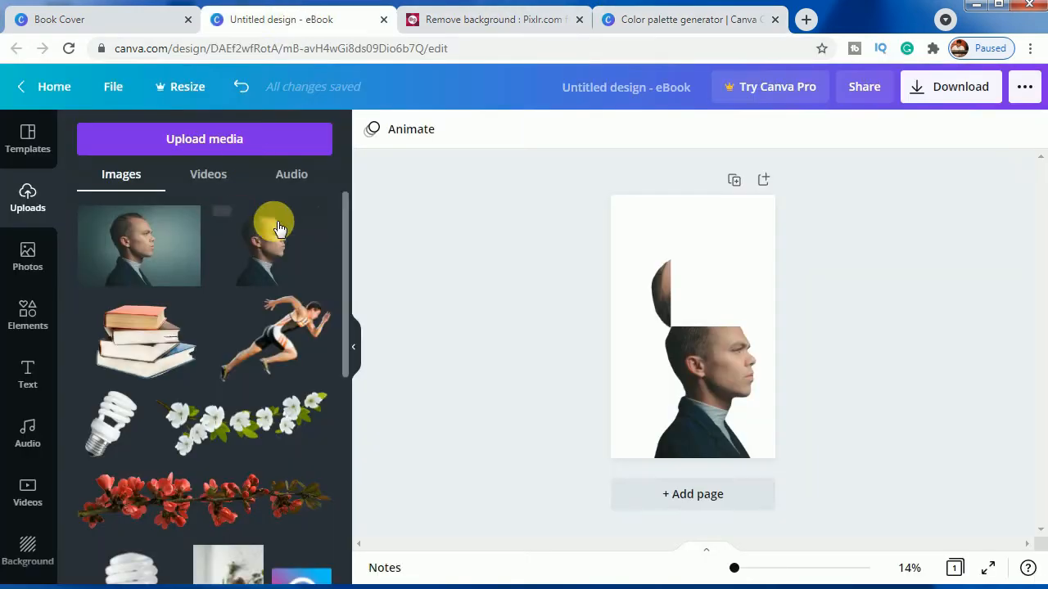
{"action": "left_click", "coordinate": [28, 315]}
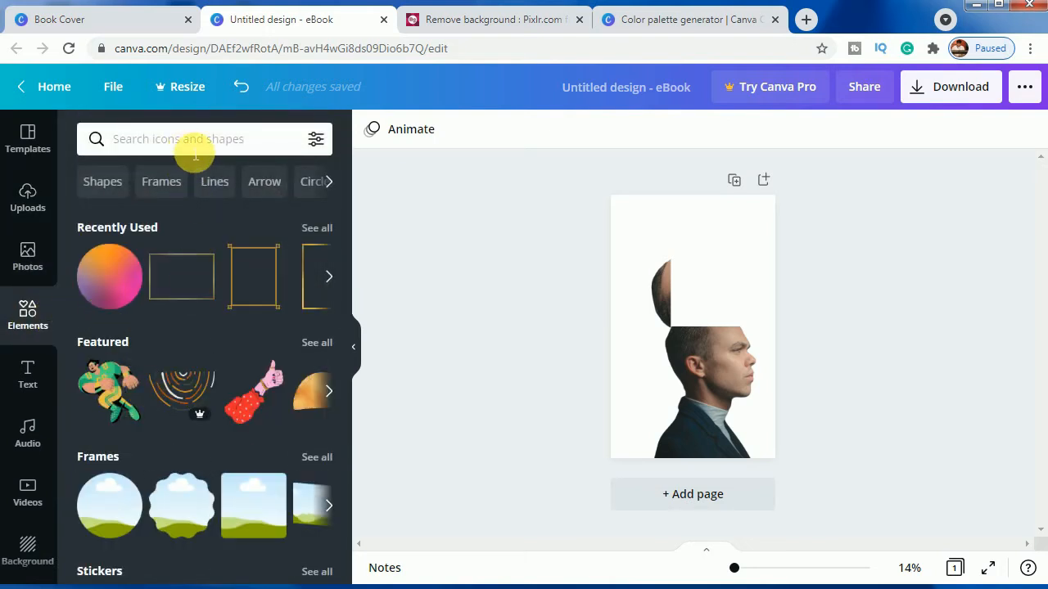
{"action": "left_click", "coordinate": [304, 182]}
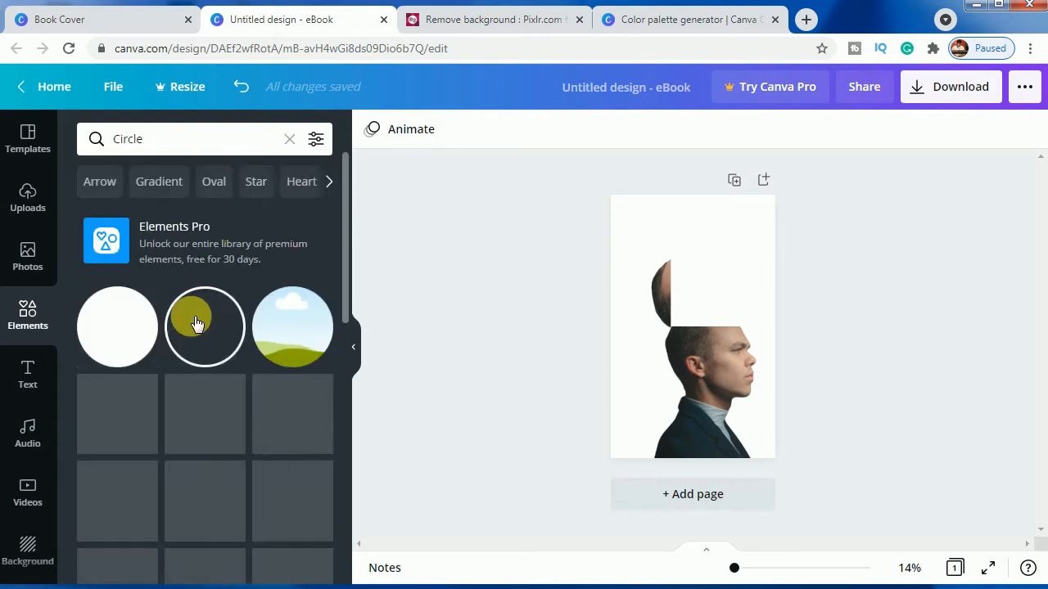
{"action": "left_click", "coordinate": [129, 316]}
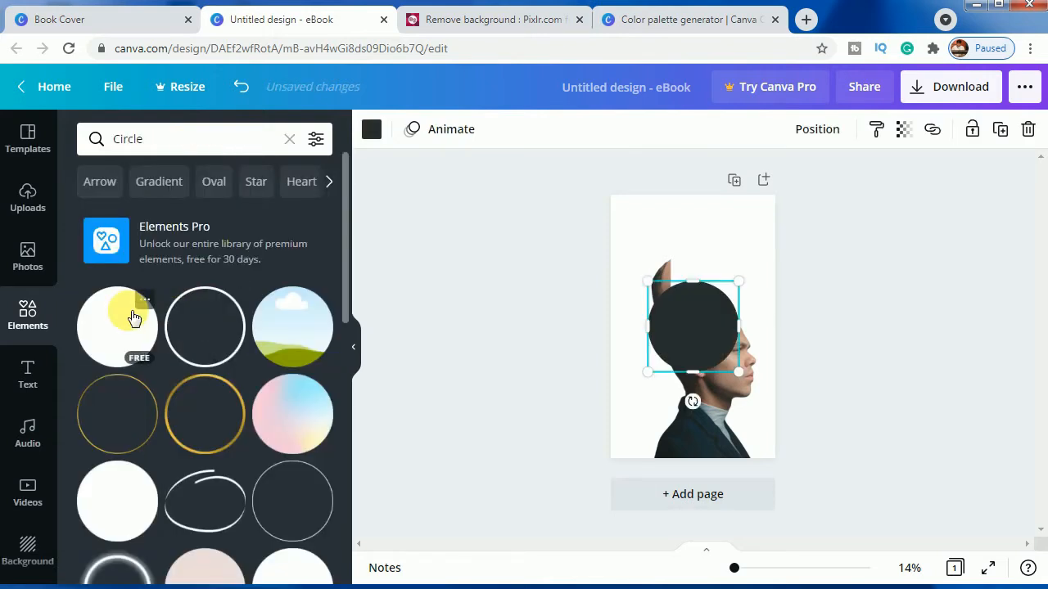
{"action": "left_click", "coordinate": [372, 129]}
{"action": "left_click", "coordinate": [94, 214]}
{"action": "left_click", "coordinate": [251, 383]}
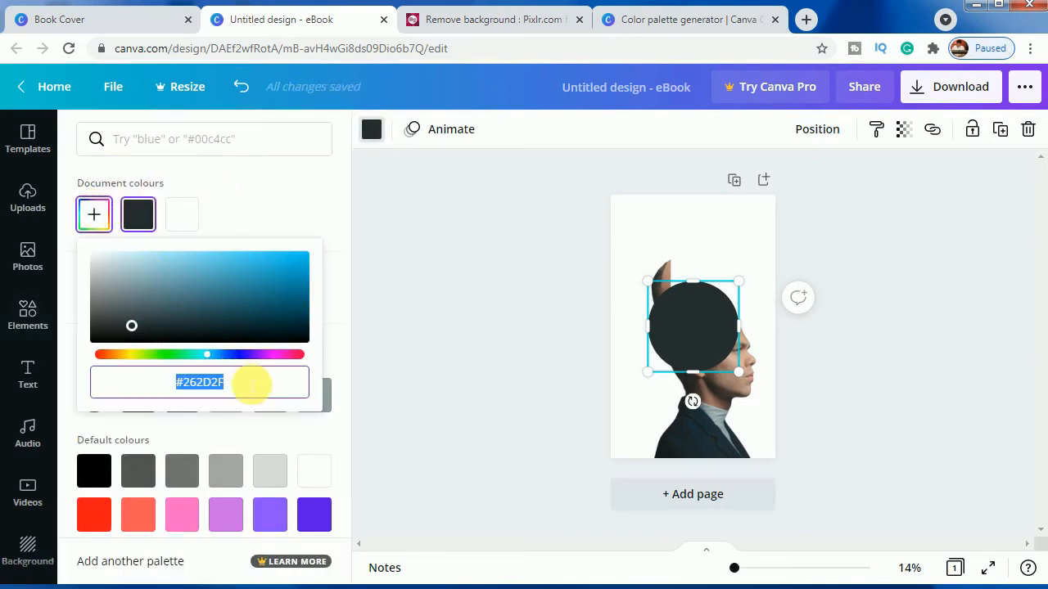
{"action": "type", "text": "#BC9988"}
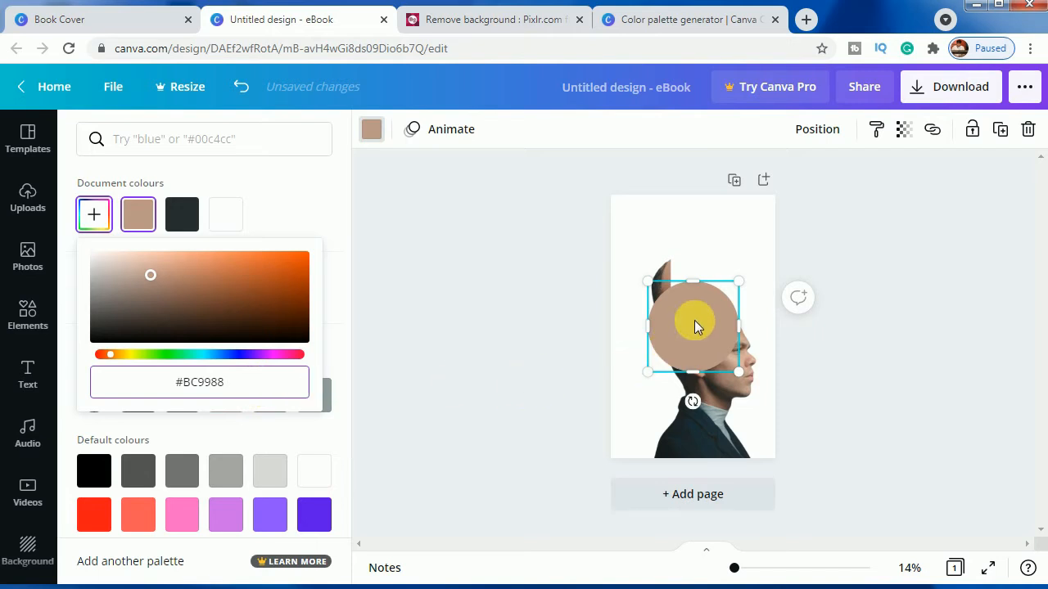
Flatten the circle into a thin horizontal ellipse and lay it across the cut top of the head
{"action": "left_click_drag", "start_coordinate": [695, 325], "coordinate": [754, 339]}
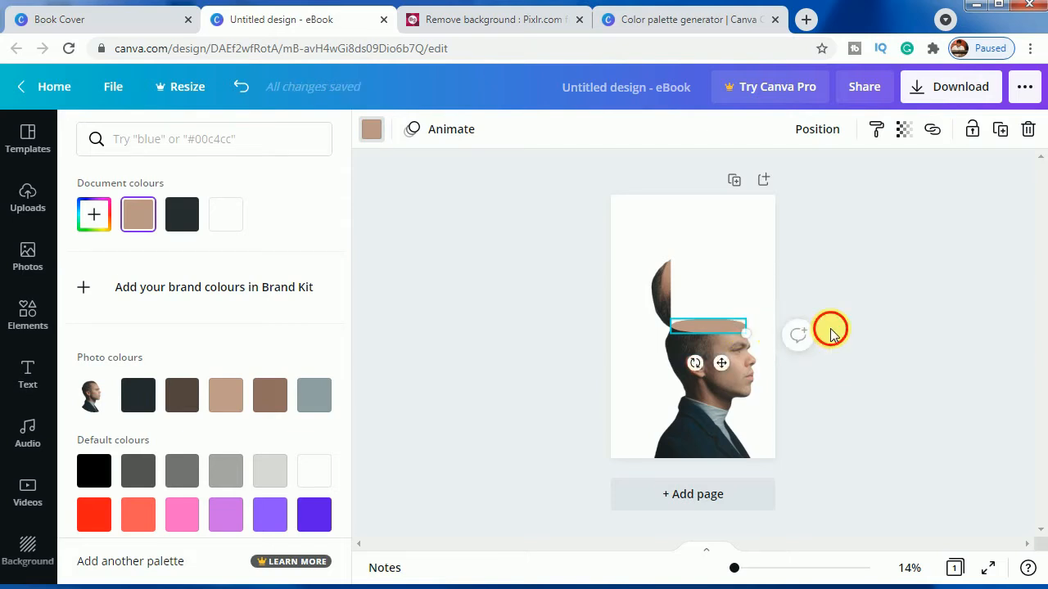
{"action": "left_click", "coordinate": [833, 329]}
{"action": "left_click", "coordinate": [727, 325]}
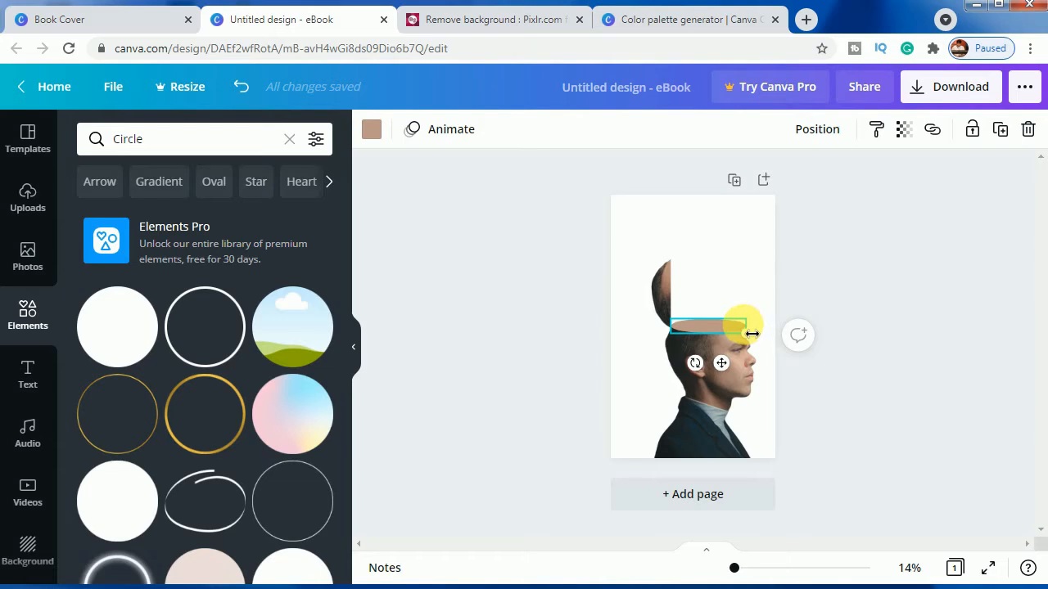
{"action": "left_click_drag", "start_coordinate": [751, 333], "coordinate": [751, 333]}
{"action": "left_click", "coordinate": [848, 339]}
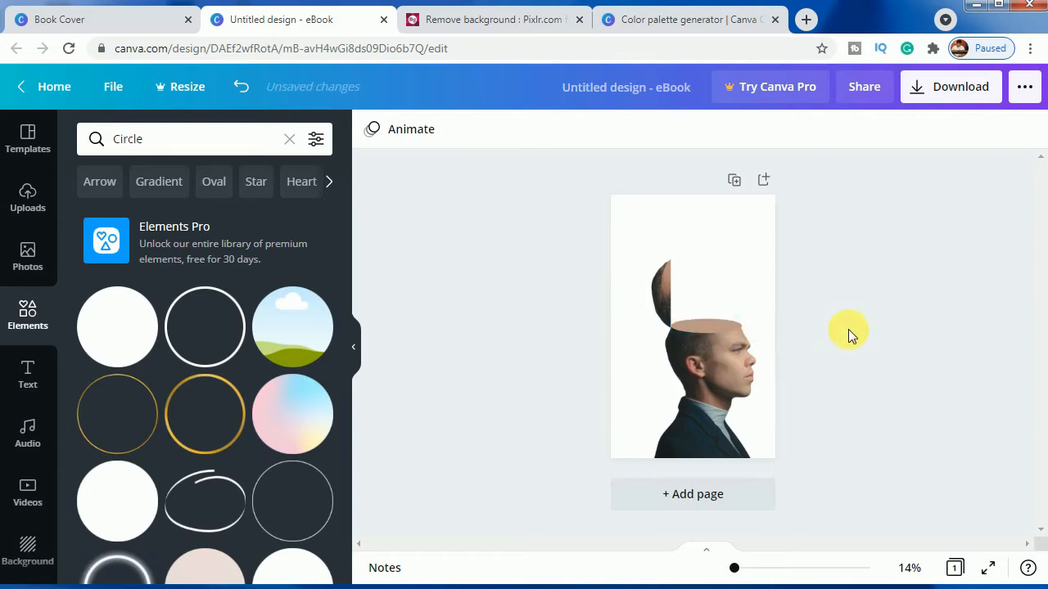
Fine-tune the ellipse to about 609 wide by 123 high so it spans the head's cut edge
{"action": "left_click", "coordinate": [721, 324]}
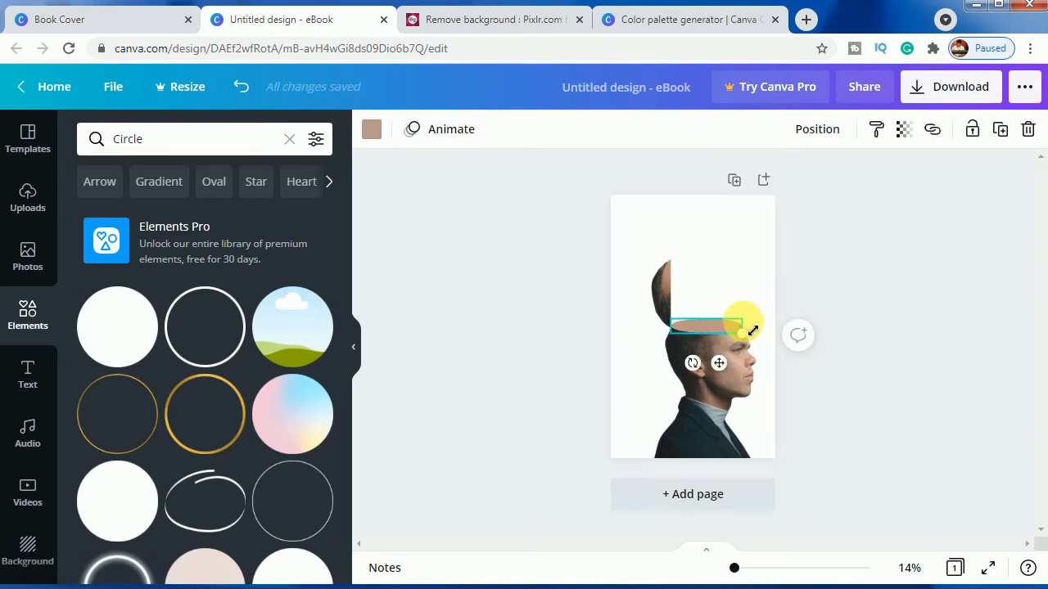
{"action": "left_click_drag", "start_coordinate": [749, 334], "coordinate": [747, 335]}
{"action": "left_click", "coordinate": [833, 325]}
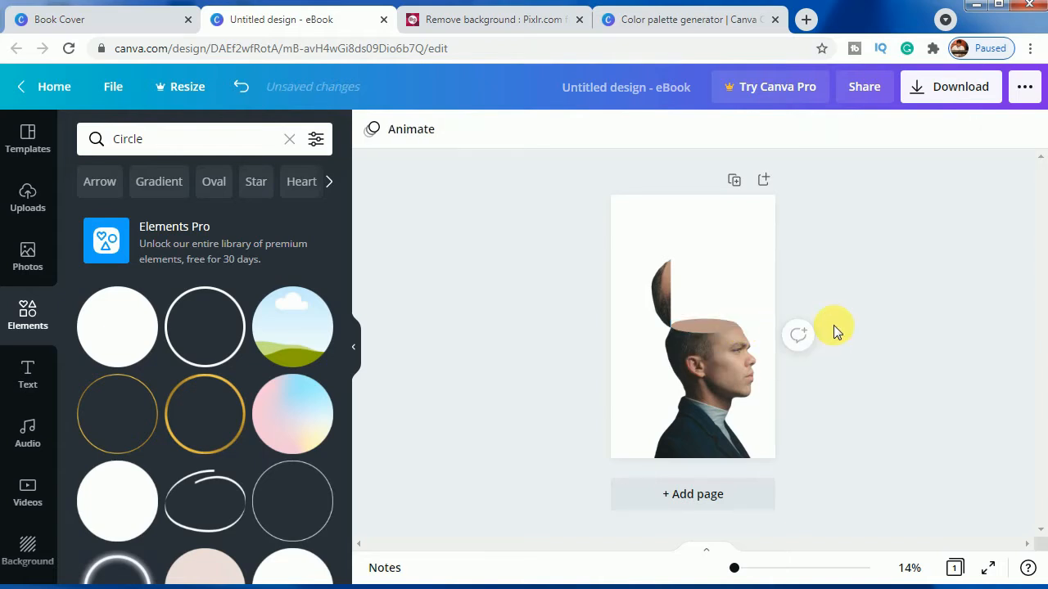
{"action": "left_click", "coordinate": [721, 328]}
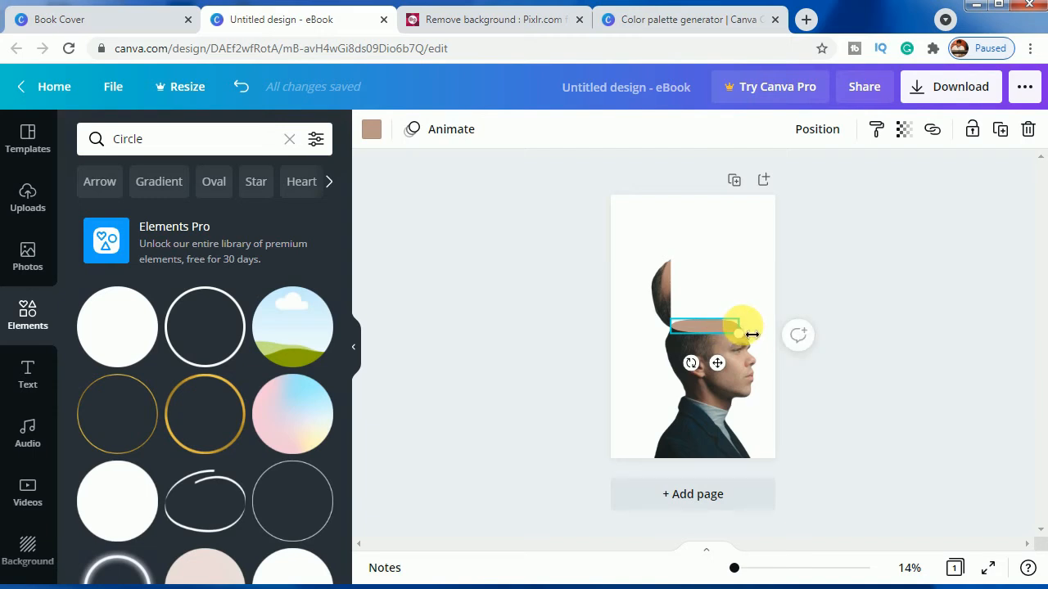
{"action": "left_click_drag", "start_coordinate": [753, 335], "coordinate": [753, 335]}
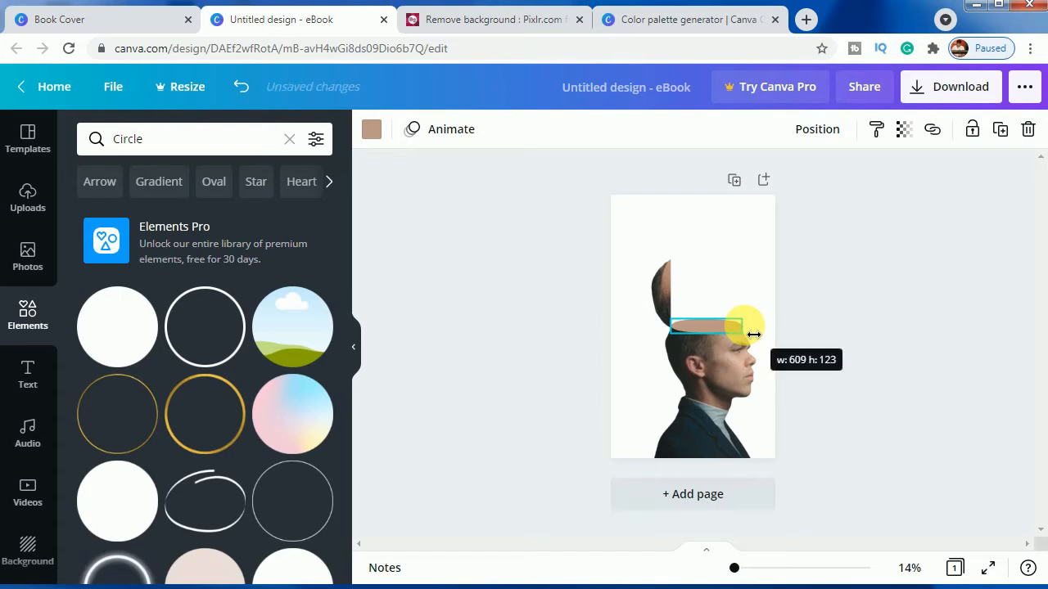
{"action": "left_click", "coordinate": [843, 323]}
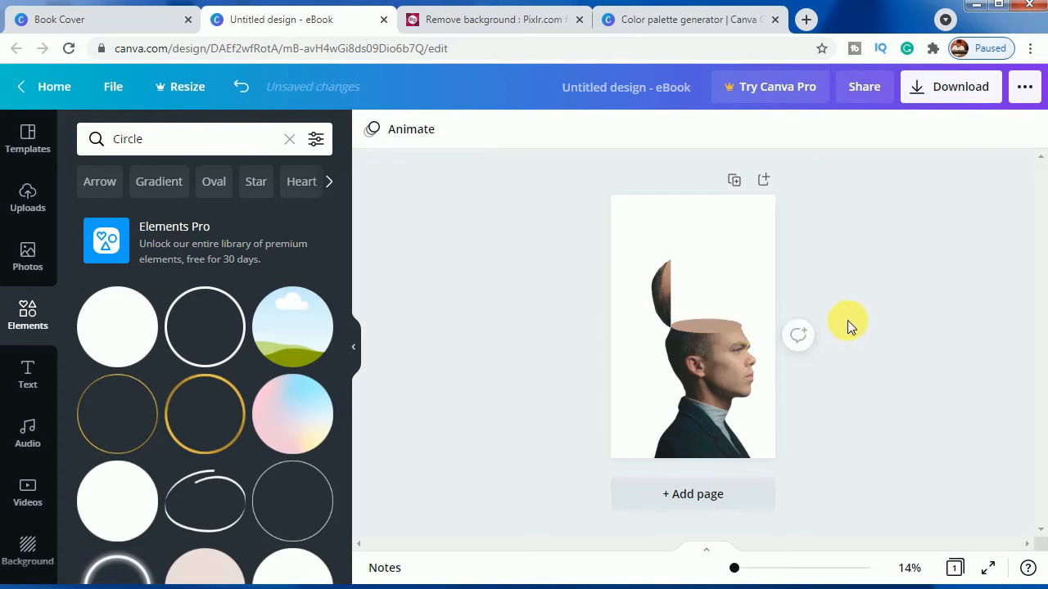
Enlarge the lower portrait slightly and align its forehead cut with the ends of the ellipse
{"action": "left_click", "coordinate": [737, 366]}
{"action": "left_click_drag", "start_coordinate": [861, 469], "coordinate": [861, 468]}
{"action": "left_click", "coordinate": [940, 343]}
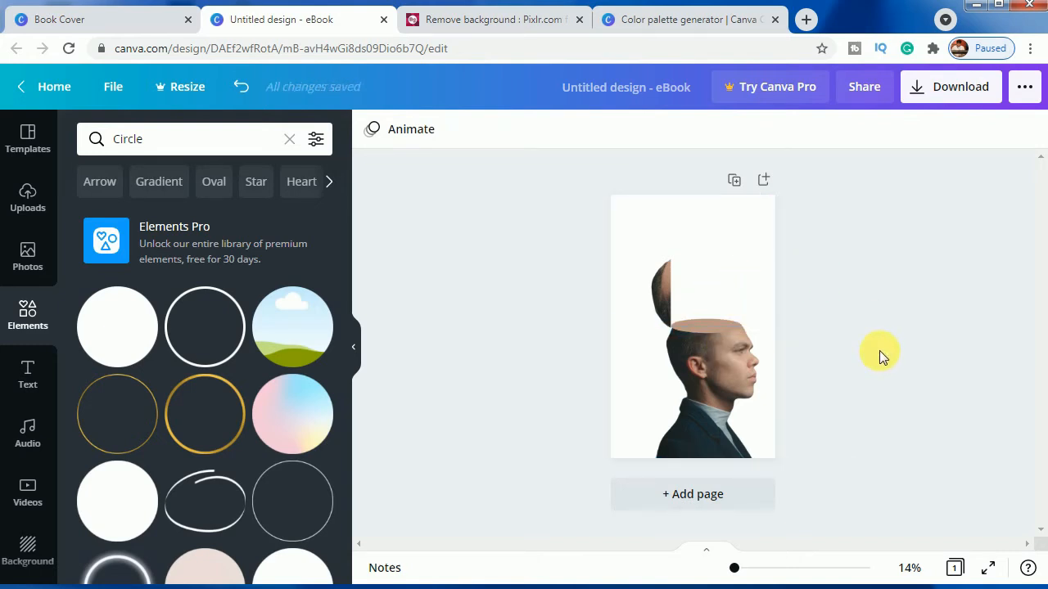
{"action": "left_click", "coordinate": [699, 391]}
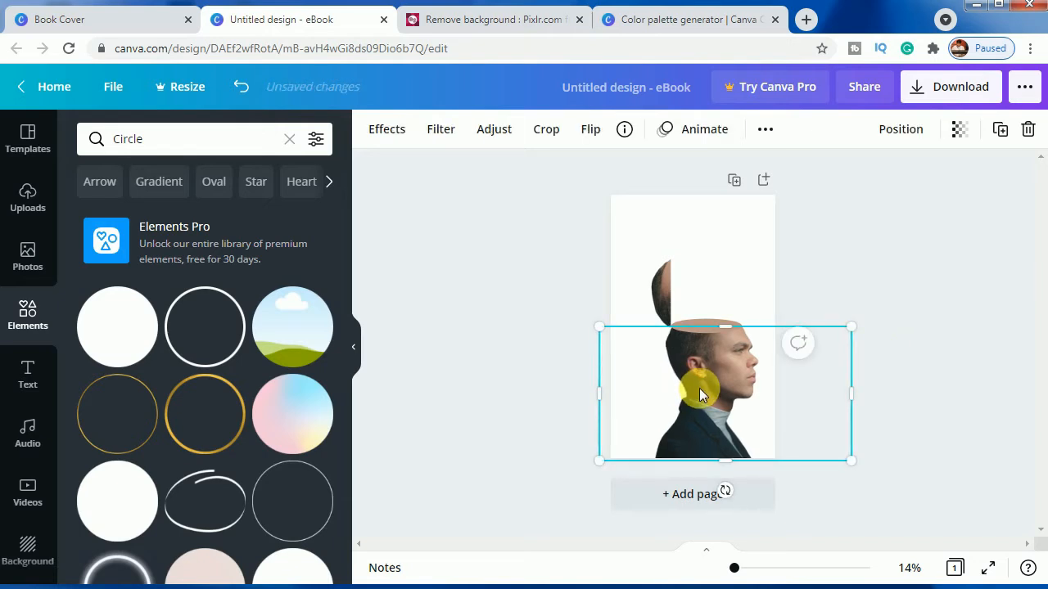
{"action": "left_click", "coordinate": [958, 384]}
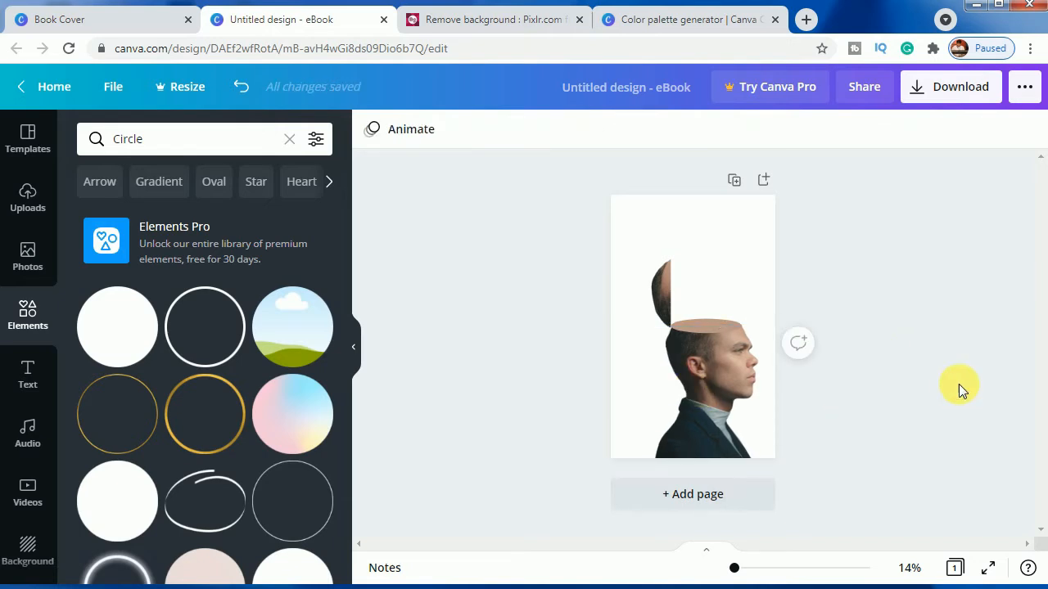
Duplicate the ellipse, move the copy above the head, and turn it roughly upright
{"action": "left_click", "coordinate": [697, 325]}
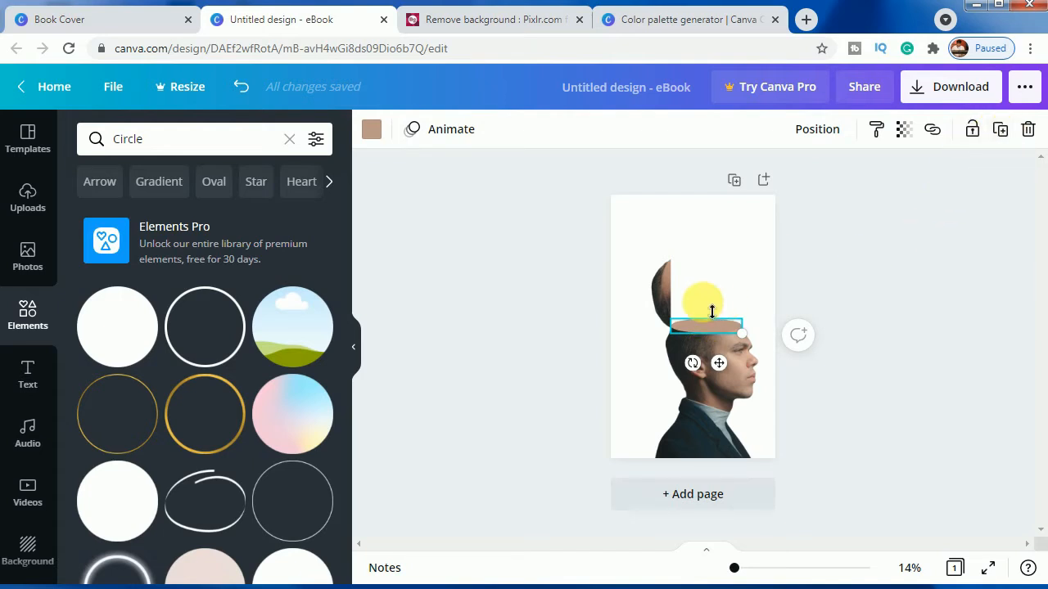
{"action": "left_click", "coordinate": [1000, 131]}
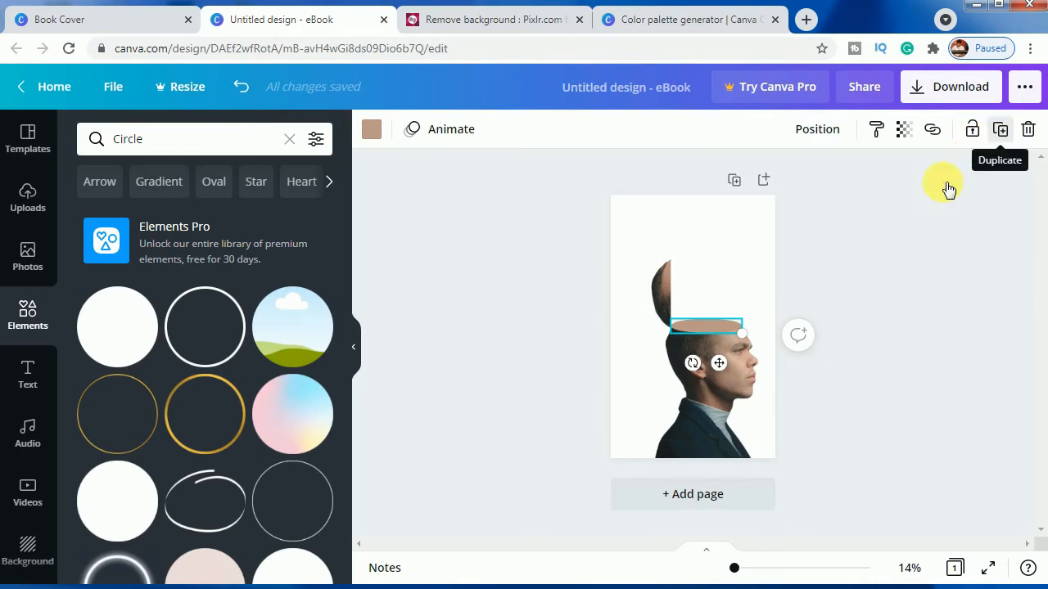
{"action": "left_click_drag", "start_coordinate": [718, 358], "coordinate": [727, 300]}
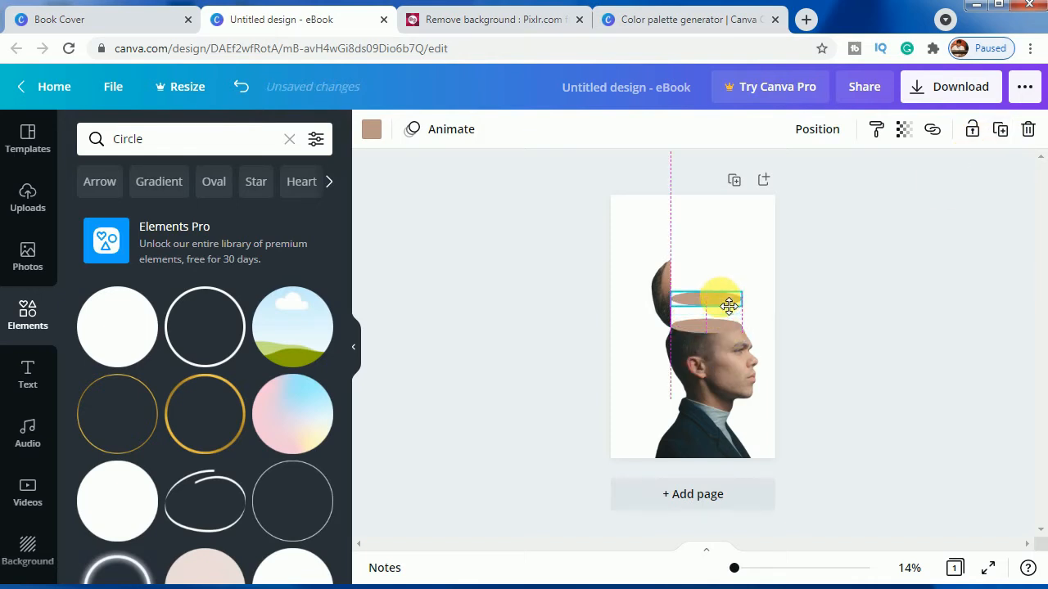
{"action": "left_click_drag", "start_coordinate": [707, 350], "coordinate": [737, 305]}
Lower the head-top strip slightly, then rotate the ellipse copy to -90° and fit it over the strip's cut side
{"action": "left_click", "coordinate": [664, 299]}
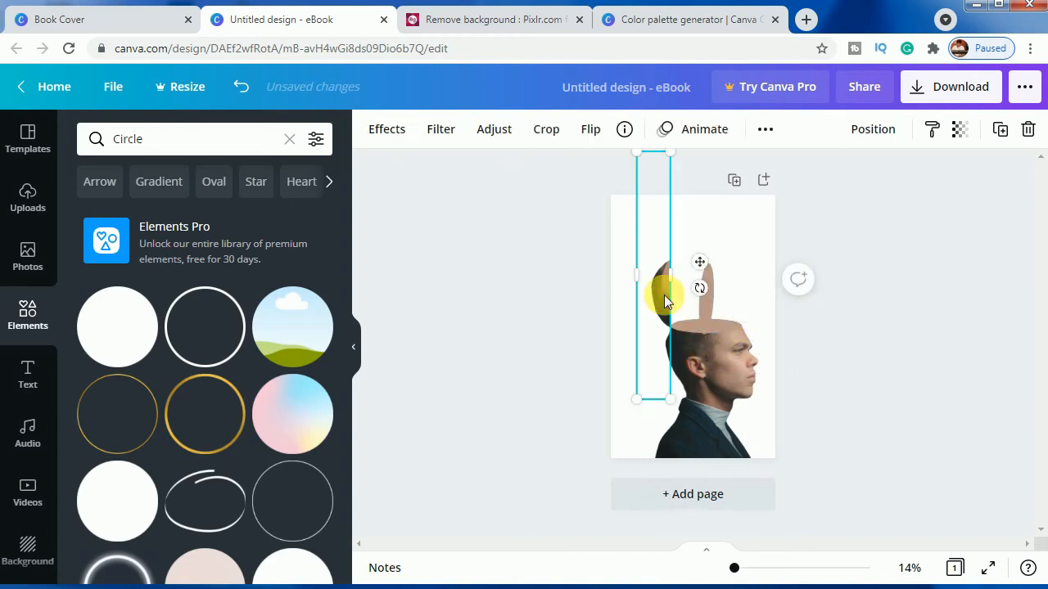
{"action": "mouse_move", "coordinate": [664, 300]}
{"action": "left_mouse_down"}
{"action": "mouse_move", "coordinate": [654, 296]}
{"action": "mouse_move", "coordinate": [676, 305]}
{"action": "left_mouse_up"}
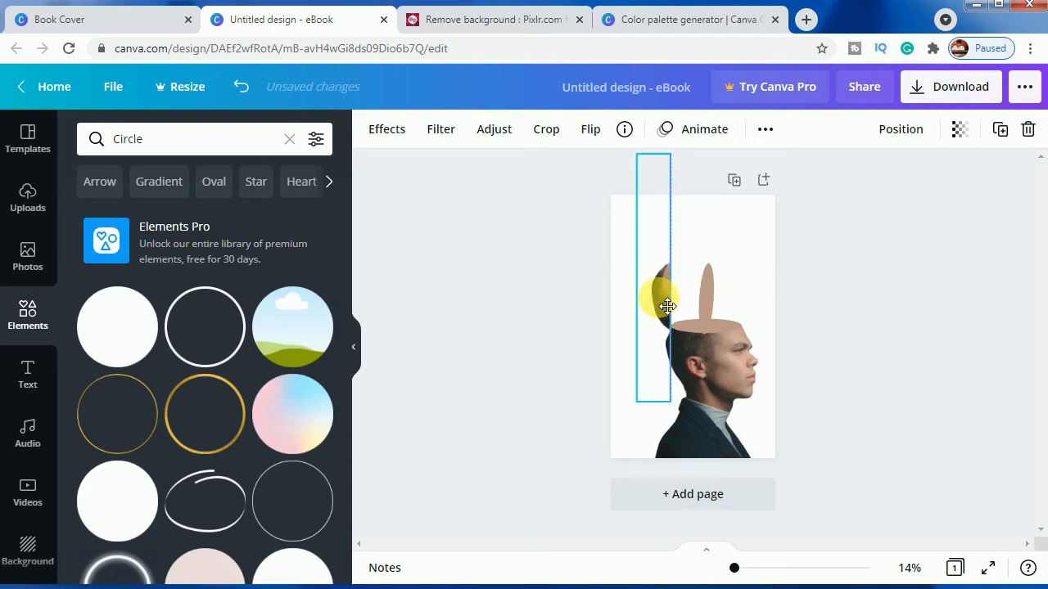
{"action": "left_click", "coordinate": [717, 291]}
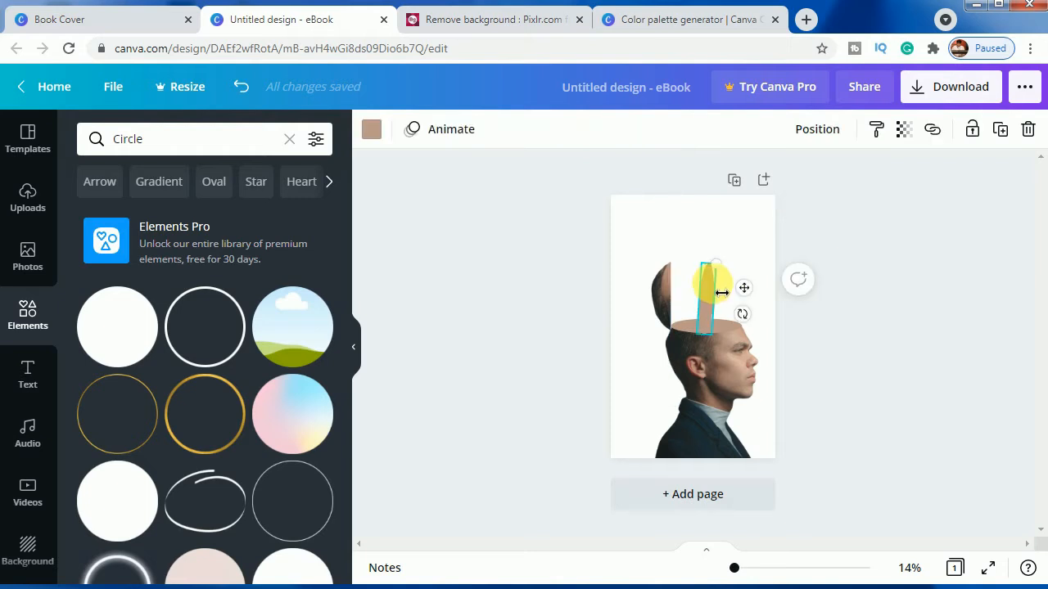
{"action": "left_click_drag", "start_coordinate": [741, 314], "coordinate": [756, 323]}
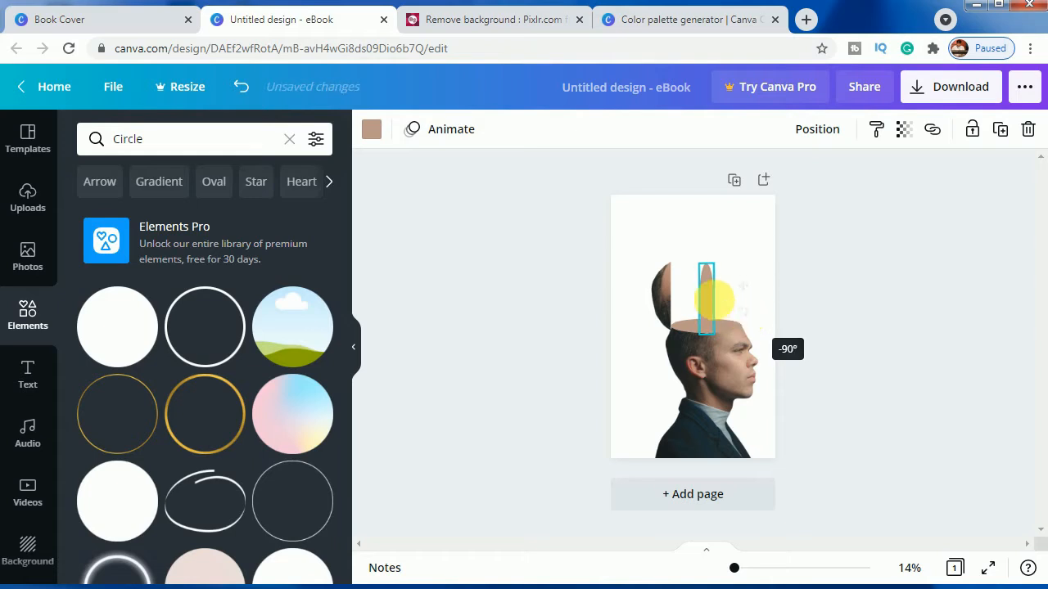
{"action": "left_click_drag", "start_coordinate": [706, 301], "coordinate": [672, 331]}
{"action": "left_click", "coordinate": [911, 345]}
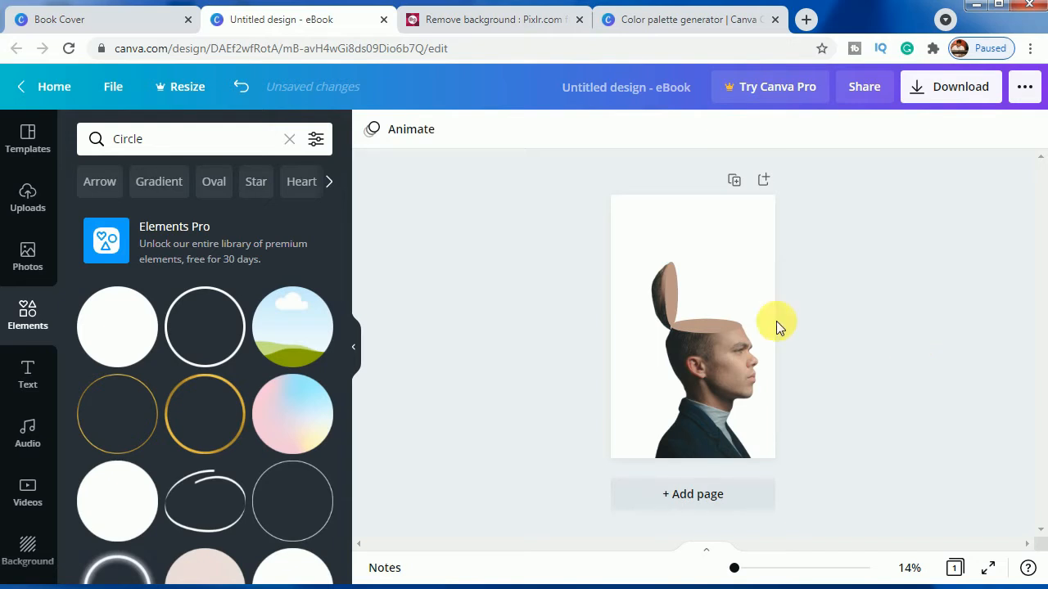
Resize the upright ellipse to about 560 by 113 so it covers the full cut side of the head-top strip
{"action": "left_click", "coordinate": [670, 292]}
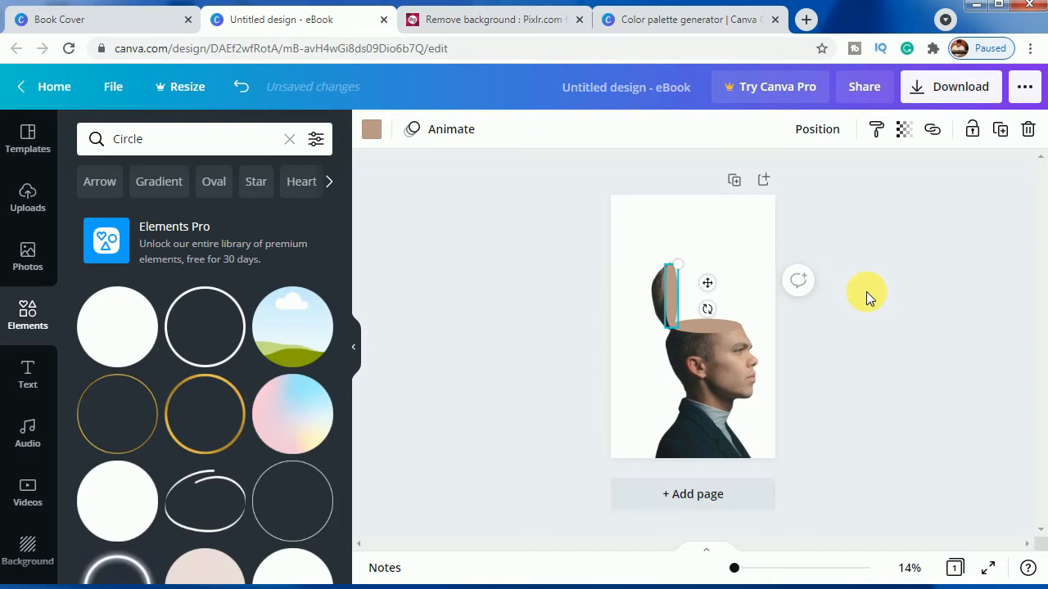
{"action": "left_click", "coordinate": [866, 292]}
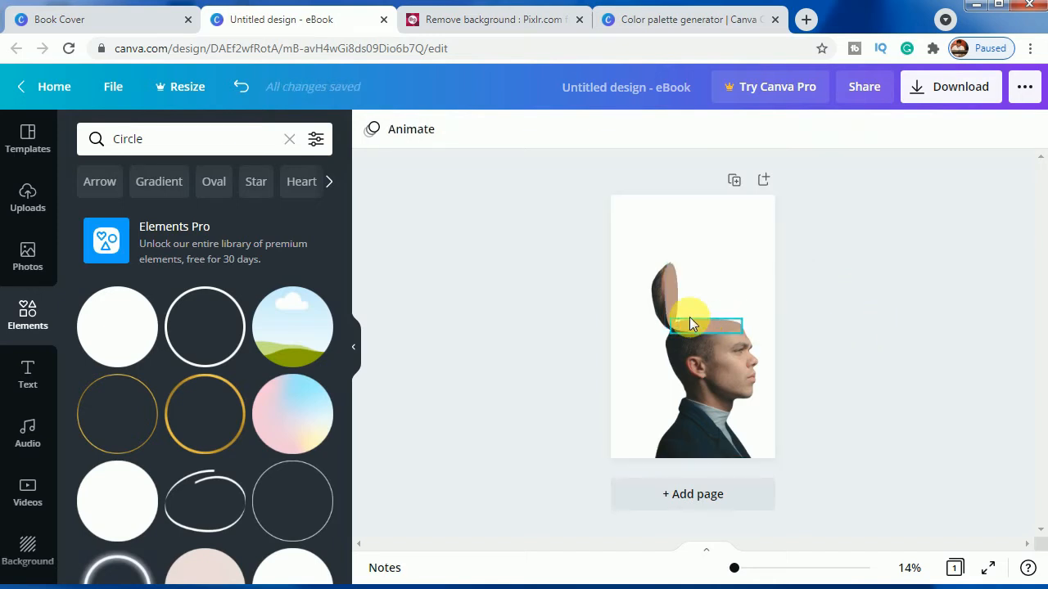
{"action": "left_click", "coordinate": [670, 286]}
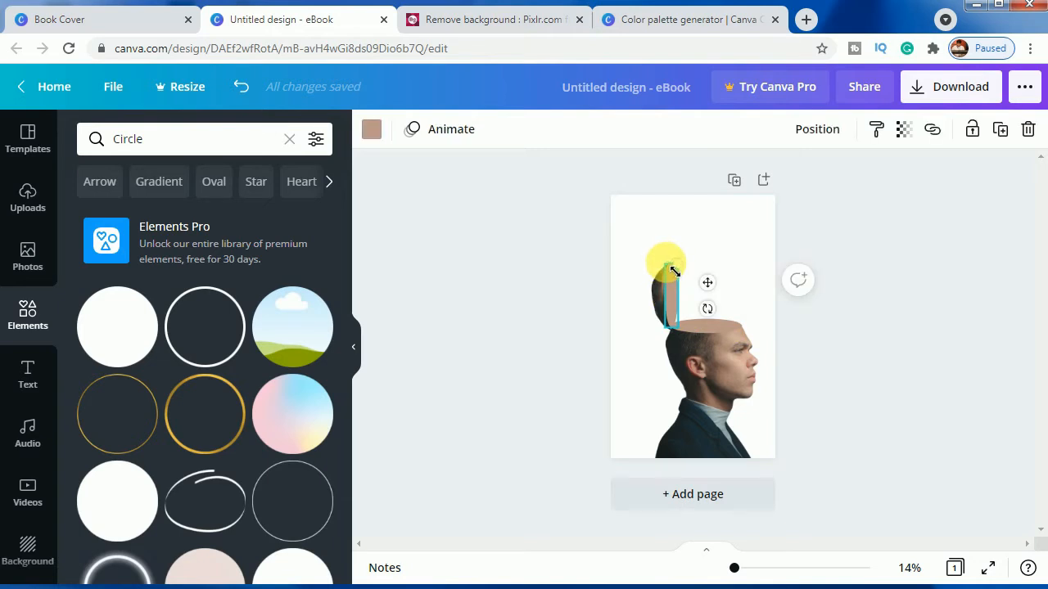
{"action": "left_click_drag", "start_coordinate": [673, 271], "coordinate": [665, 262]}
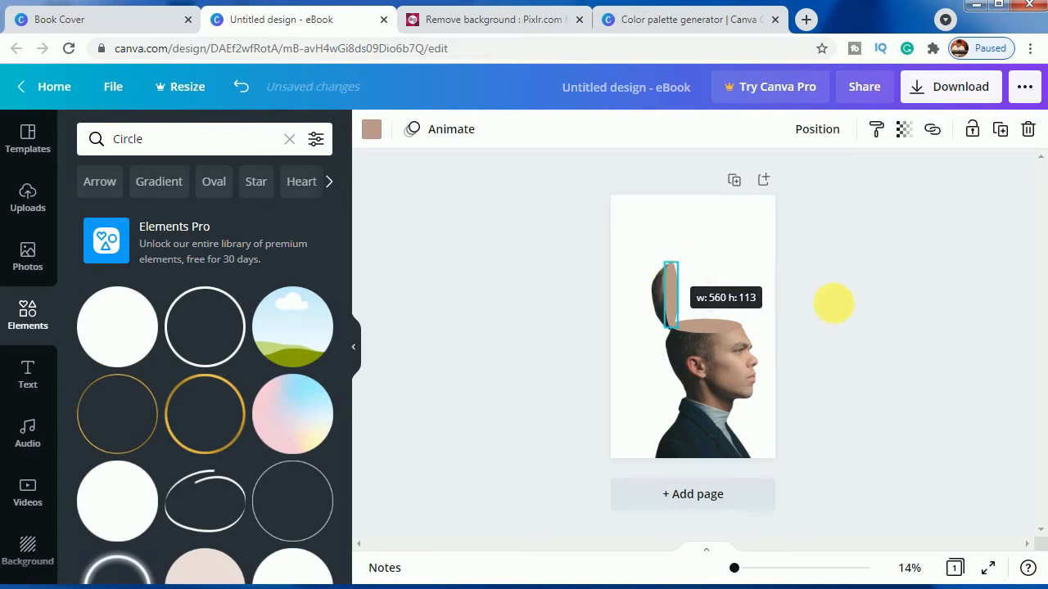
{"action": "left_click", "coordinate": [869, 323]}
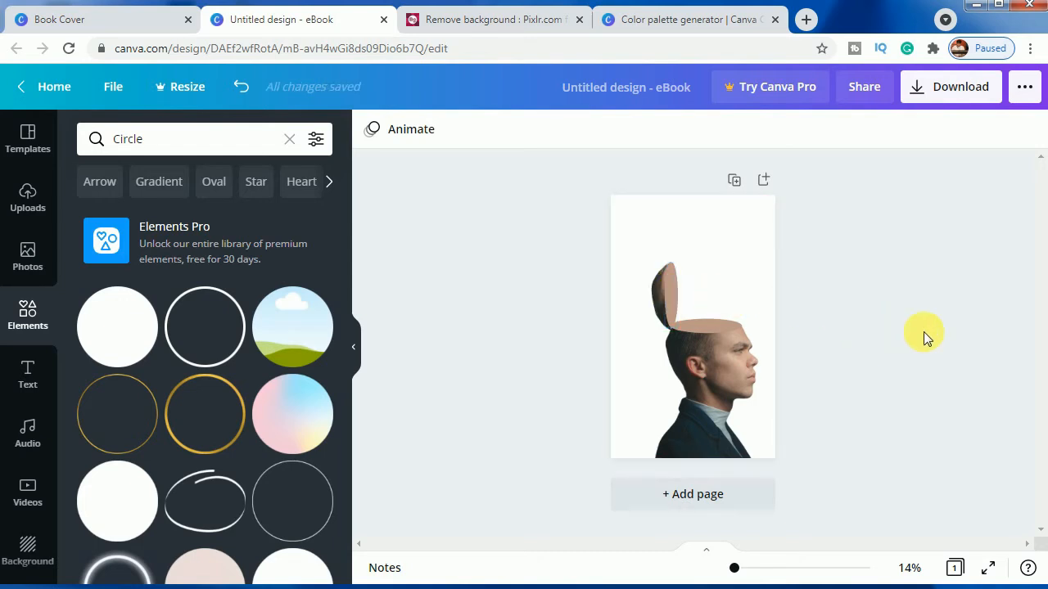
Nudge the head-top strip up slightly behind the upright ellipse
{"action": "left_click", "coordinate": [657, 290]}
{"action": "key", "text": "Up"}
{"action": "key", "text": "Up"}
{"action": "key", "text": "Up"}
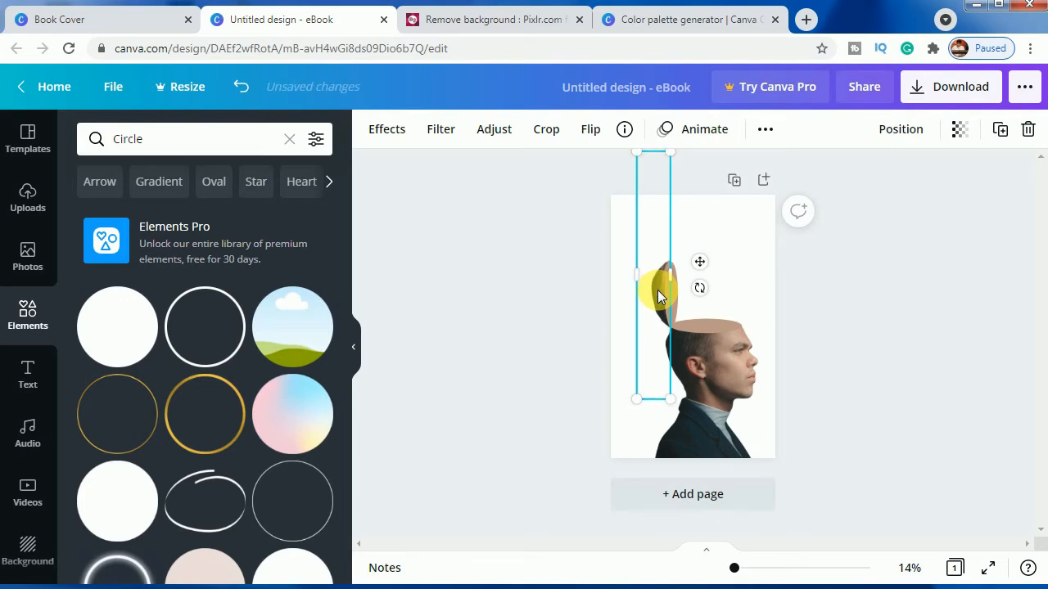
{"action": "left_click", "coordinate": [809, 316]}
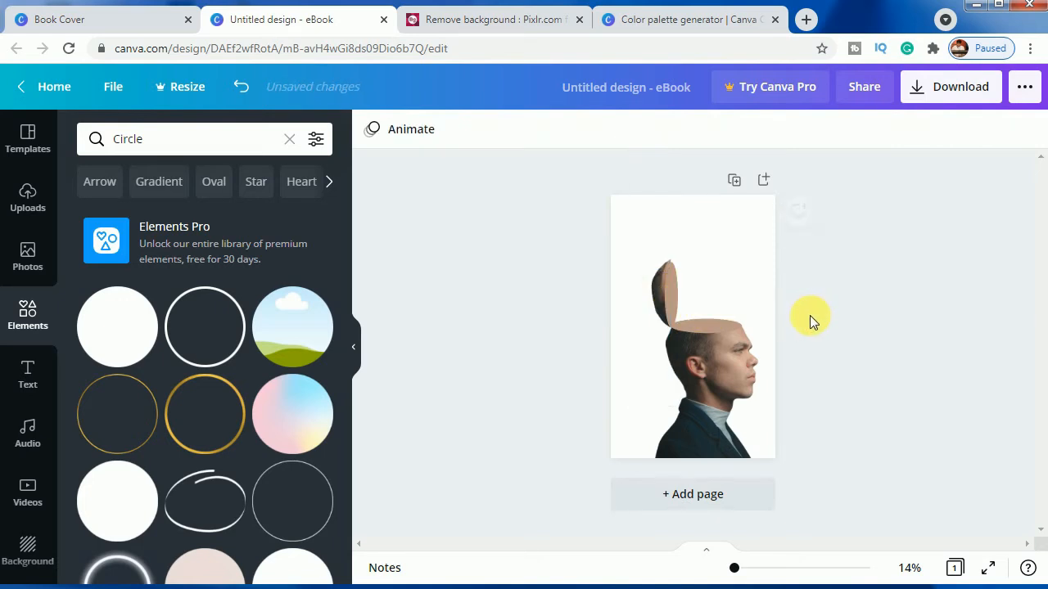
Nudge the upright ellipse up slightly to line up with the tip of the head-top strip
{"action": "left_click", "coordinate": [671, 297]}
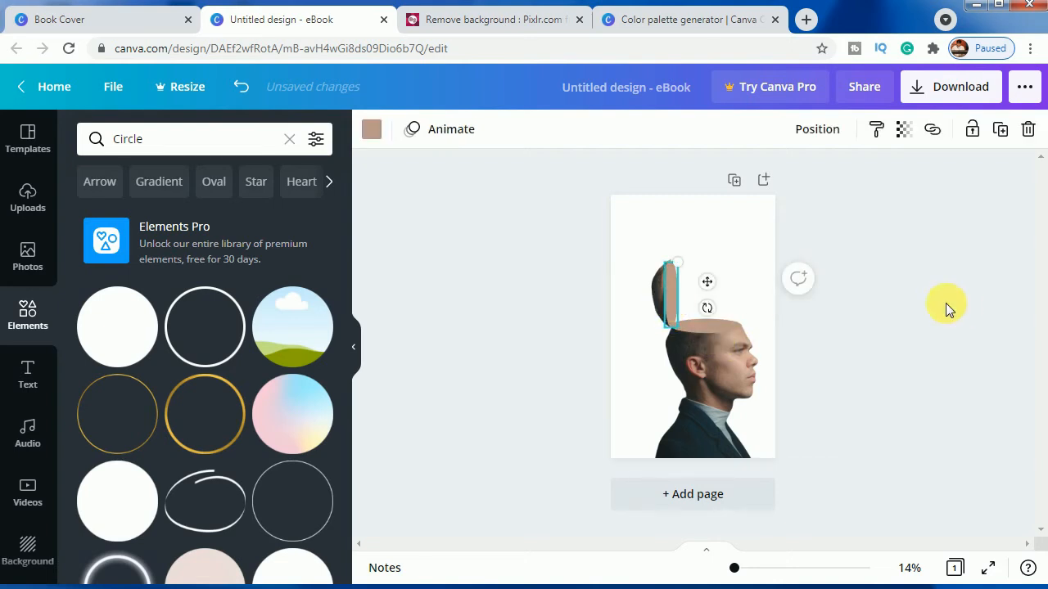
{"action": "key", "text": "Up"}
{"action": "key", "text": "Up"}
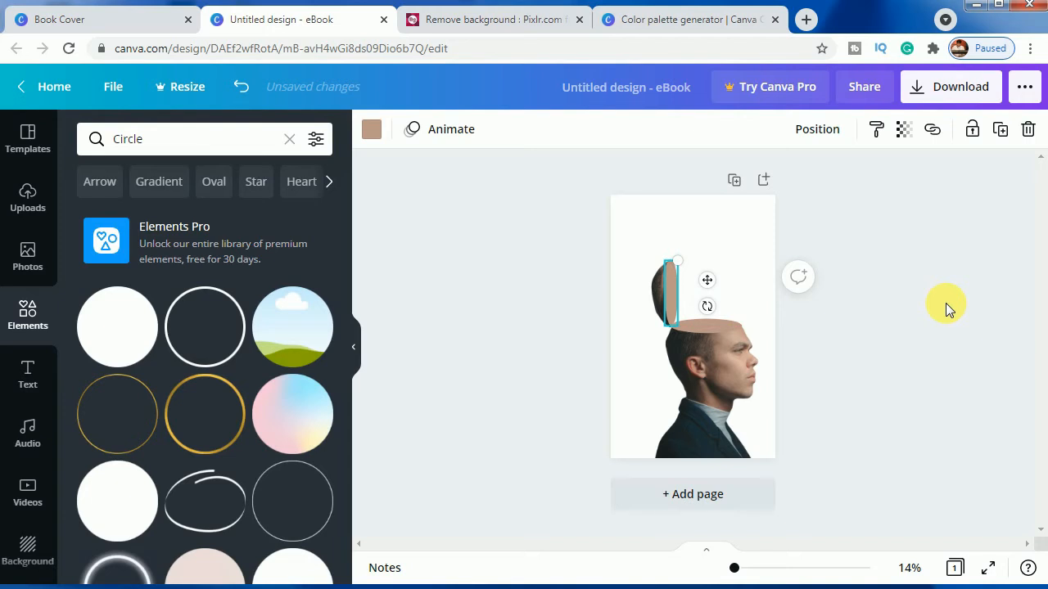
{"action": "left_click", "coordinate": [917, 369]}
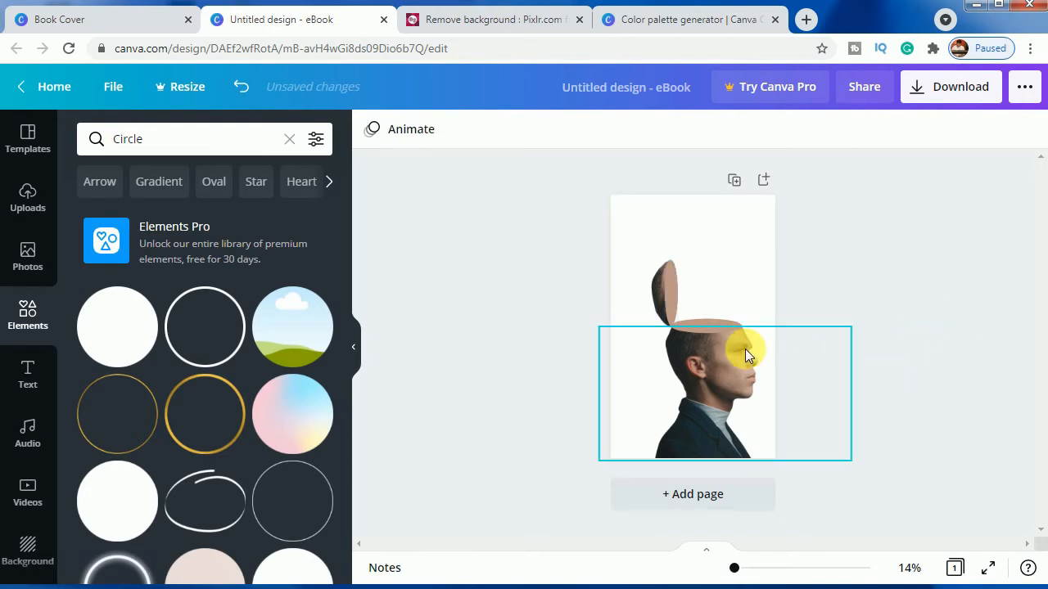
Duplicate the ellipse on the open head, shrink the copy slightly and nudge it right so it sits centered inside the original
{"action": "left_click", "coordinate": [701, 323]}
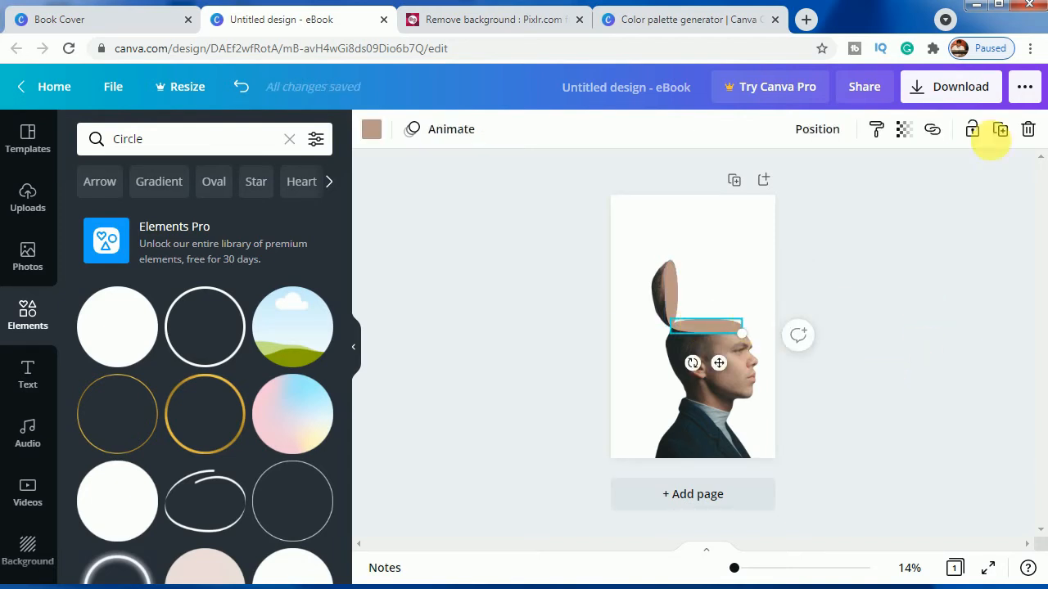
{"action": "left_click_drag", "start_coordinate": [742, 334], "coordinate": [746, 342]}
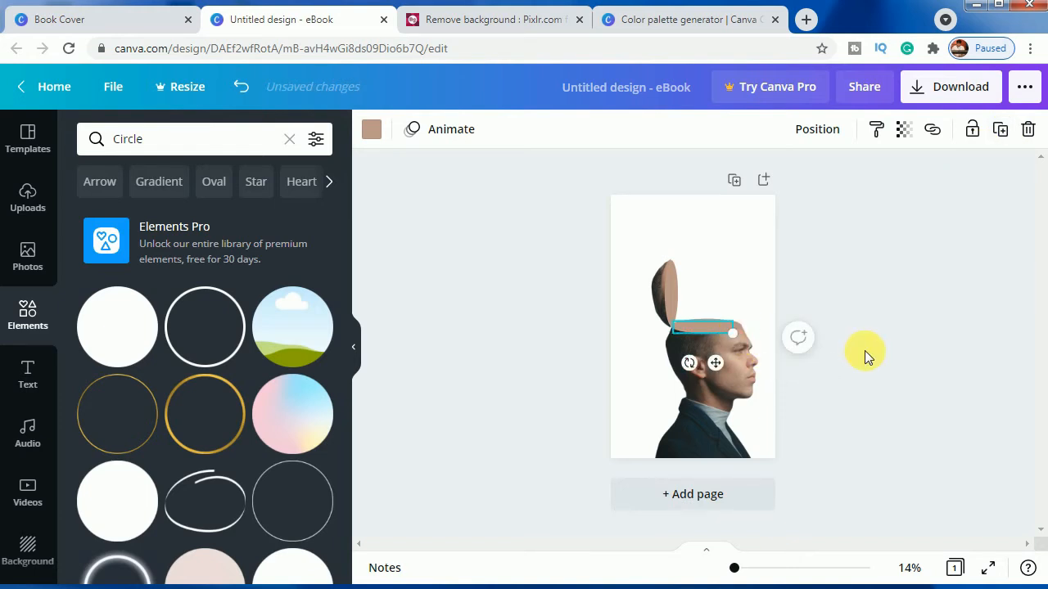
{"action": "key", "text": "Right"}
{"action": "key", "text": "Right"}
{"action": "key", "text": "Right"}
{"action": "key", "text": "Right"}
{"action": "key", "text": "Right"}
{"action": "key", "text": "Right"}
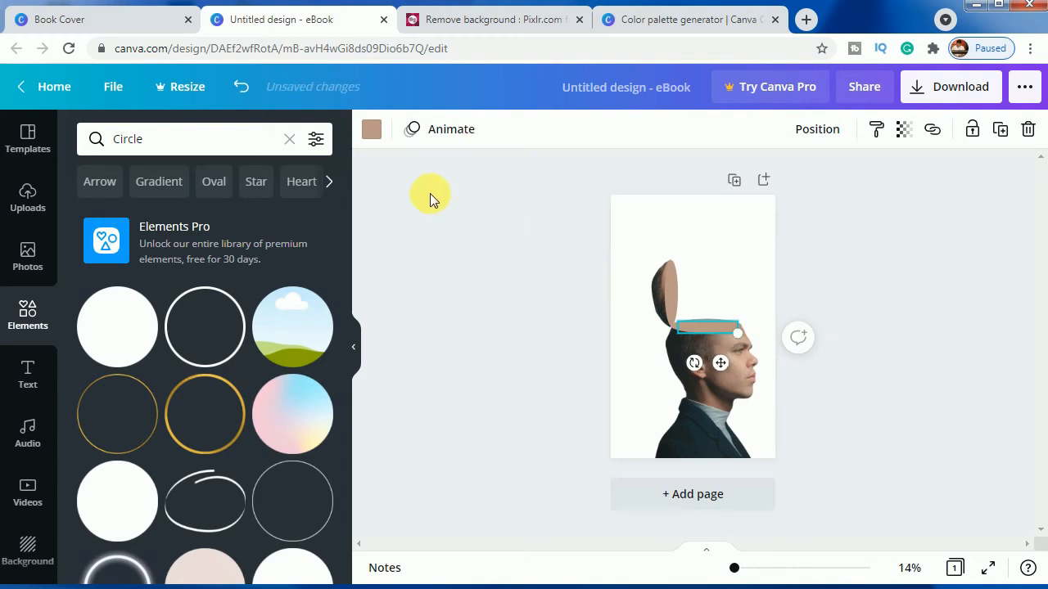
Recolor the inner ellipse on the open head to a darker brown close to #8D6653
{"action": "left_click", "coordinate": [371, 128]}
{"action": "left_click", "coordinate": [94, 214]}
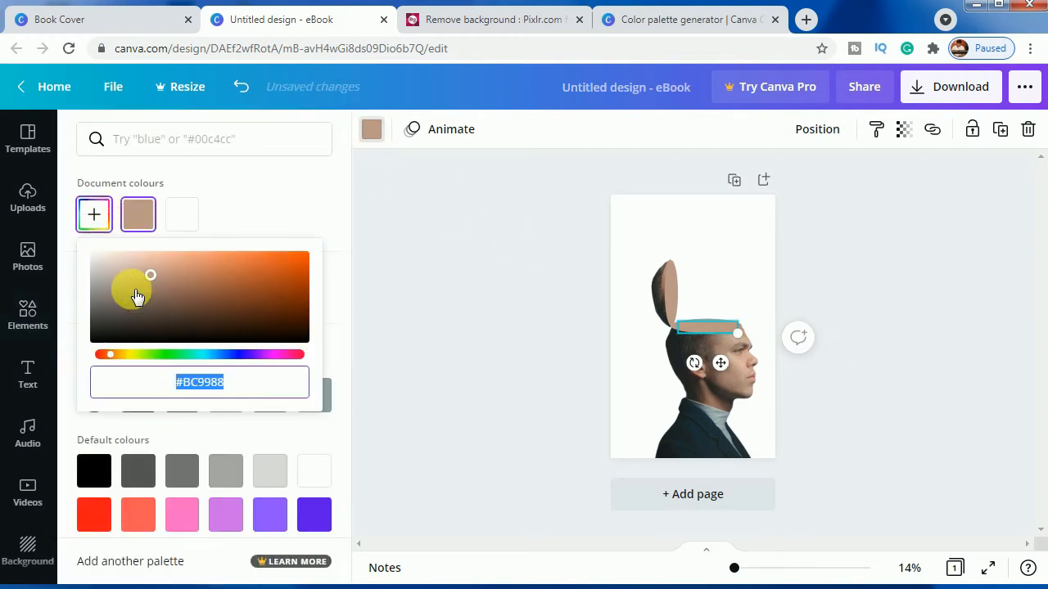
{"action": "left_click_drag", "start_coordinate": [143, 277], "coordinate": [166, 283]}
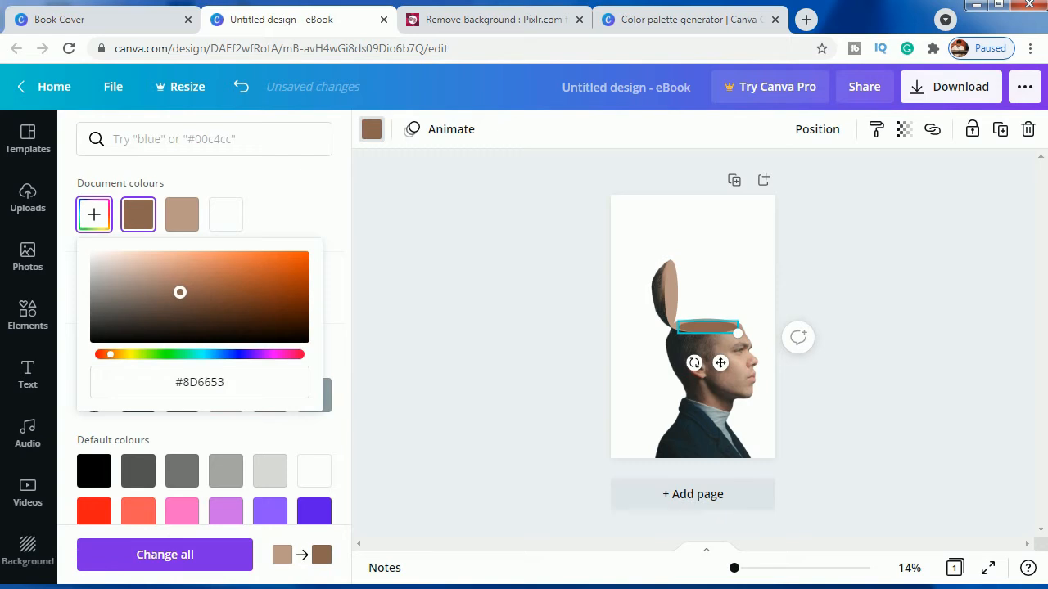
{"action": "left_click_drag", "start_coordinate": [177, 292], "coordinate": [176, 289]}
{"action": "left_click", "coordinate": [519, 293]}
Duplicate the upright ellipse on the head lid, shrink the copy and nudge it up until it sits centered inside the original
{"action": "left_click", "coordinate": [674, 307]}
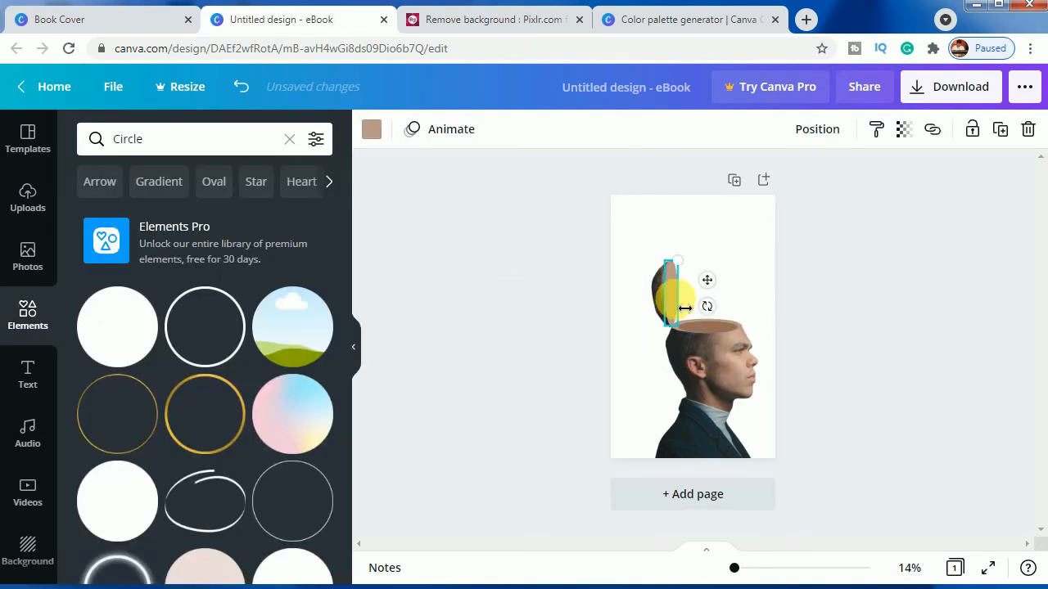
{"action": "mouse_move", "coordinate": [678, 261]}
{"action": "left_mouse_down"}
{"action": "mouse_move", "coordinate": [692, 275]}
{"action": "mouse_move", "coordinate": [685, 280]}
{"action": "left_mouse_up"}
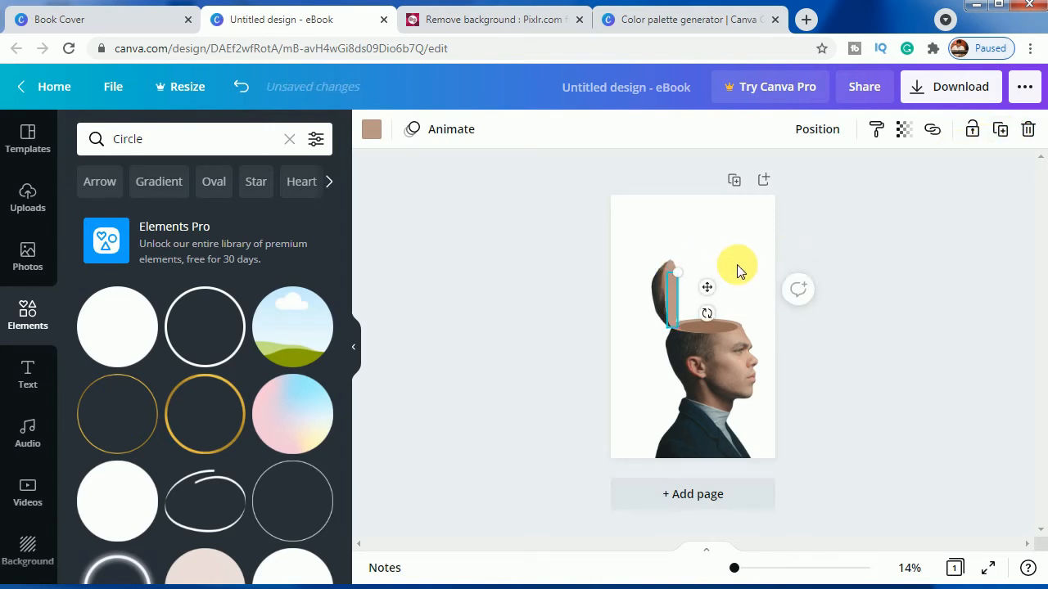
{"action": "key", "text": "shift+Up"}
{"action": "key", "text": "shift+Up"}
{"action": "key", "text": "shift+Up"}
{"action": "key", "text": "shift+Up"}
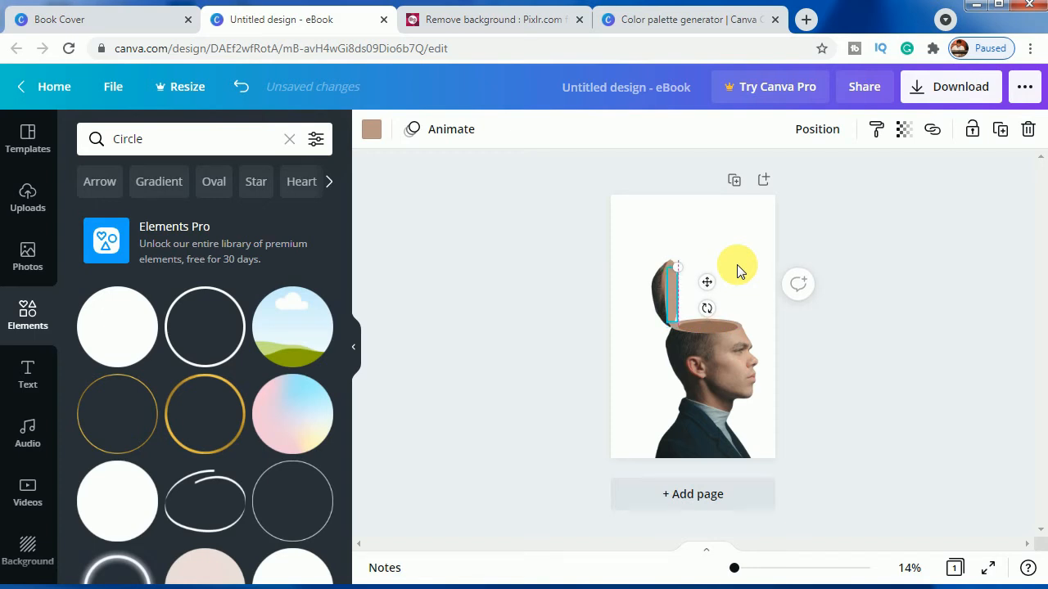
Apply the darker brown document color to the inner upright ellipse on the head lid
{"action": "left_click", "coordinate": [370, 134]}
{"action": "left_click", "coordinate": [138, 213]}
{"action": "left_click", "coordinate": [513, 343]}
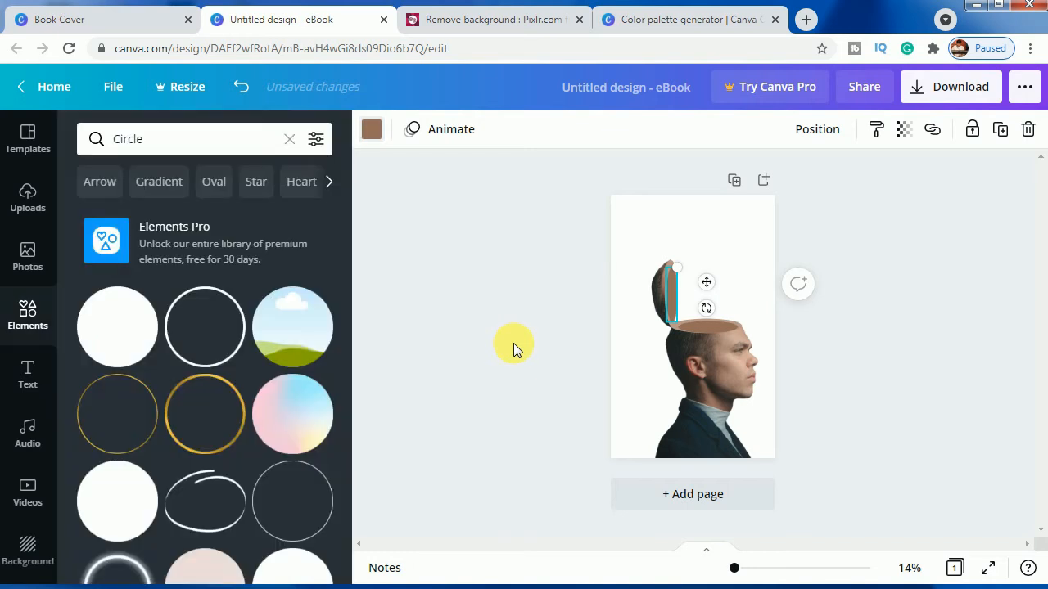
{"action": "left_click", "coordinate": [513, 343]}
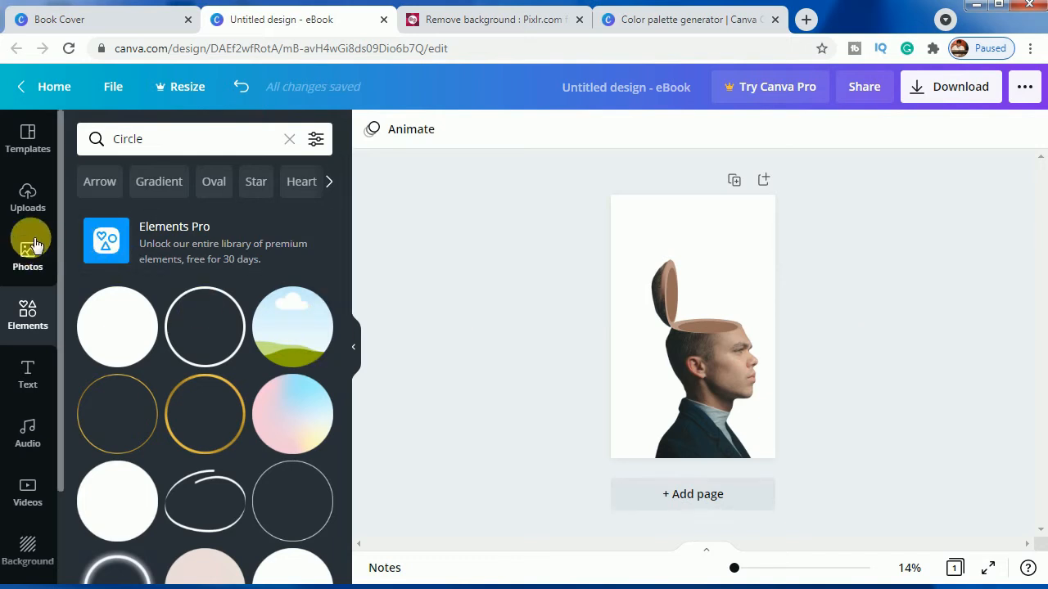
Add the uploaded stack-of-books image to the page, shrink it and position it inside the head opening
{"action": "left_click", "coordinate": [26, 198]}
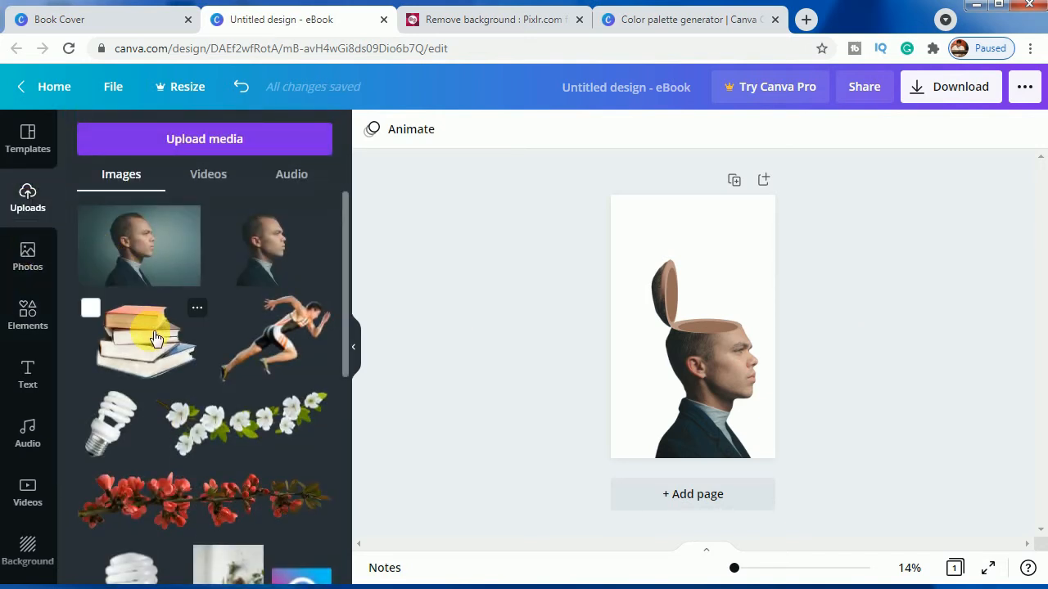
{"action": "left_click_drag", "start_coordinate": [155, 338], "coordinate": [644, 337]}
{"action": "left_click_drag", "start_coordinate": [708, 325], "coordinate": [735, 326]}
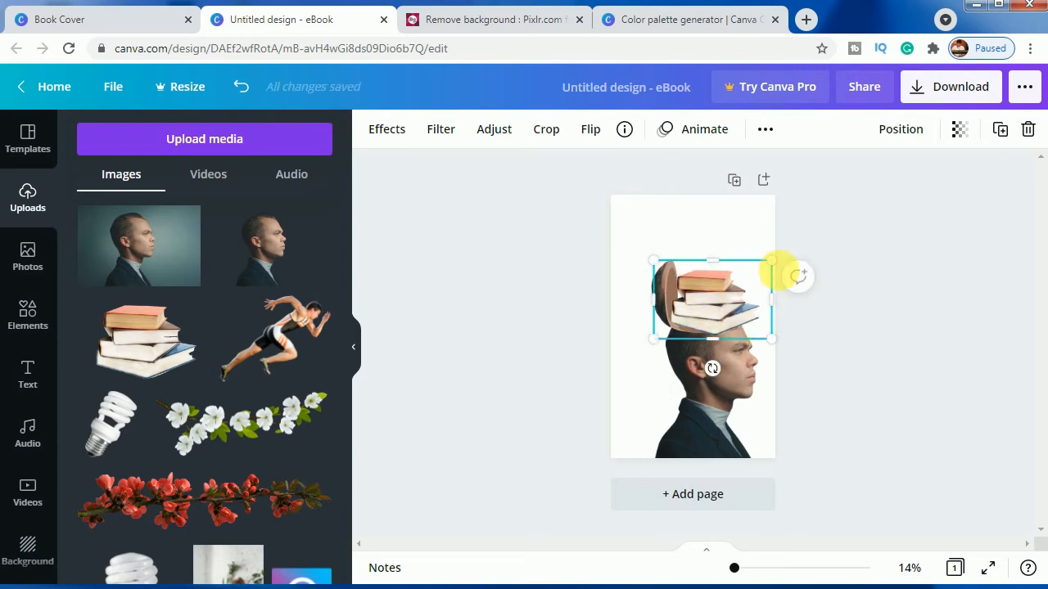
{"action": "left_click_drag", "start_coordinate": [771, 261], "coordinate": [717, 340]}
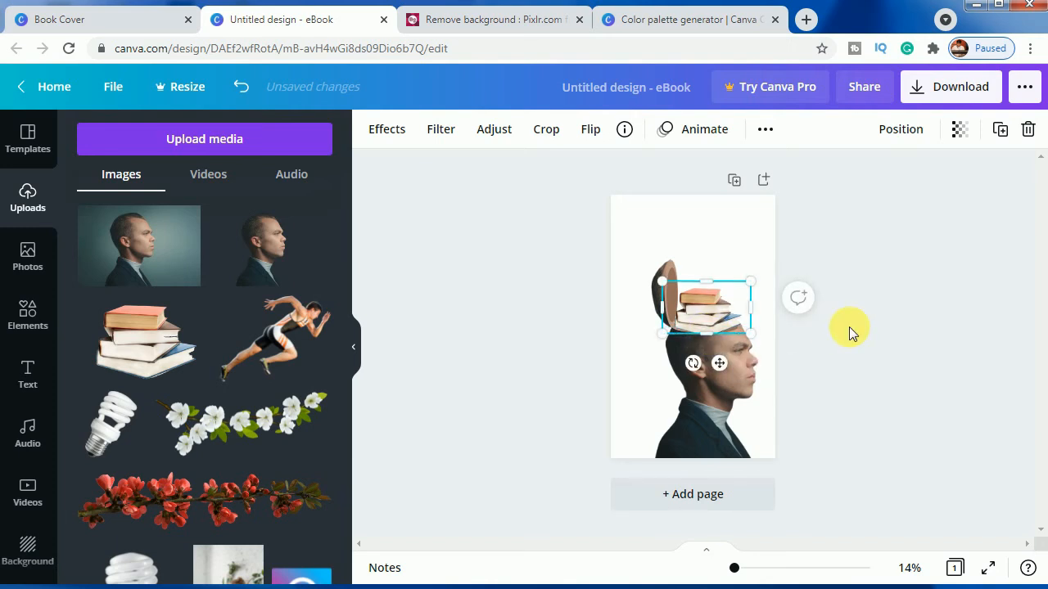
{"action": "left_click", "coordinate": [887, 373]}
{"action": "left_click", "coordinate": [713, 315]}
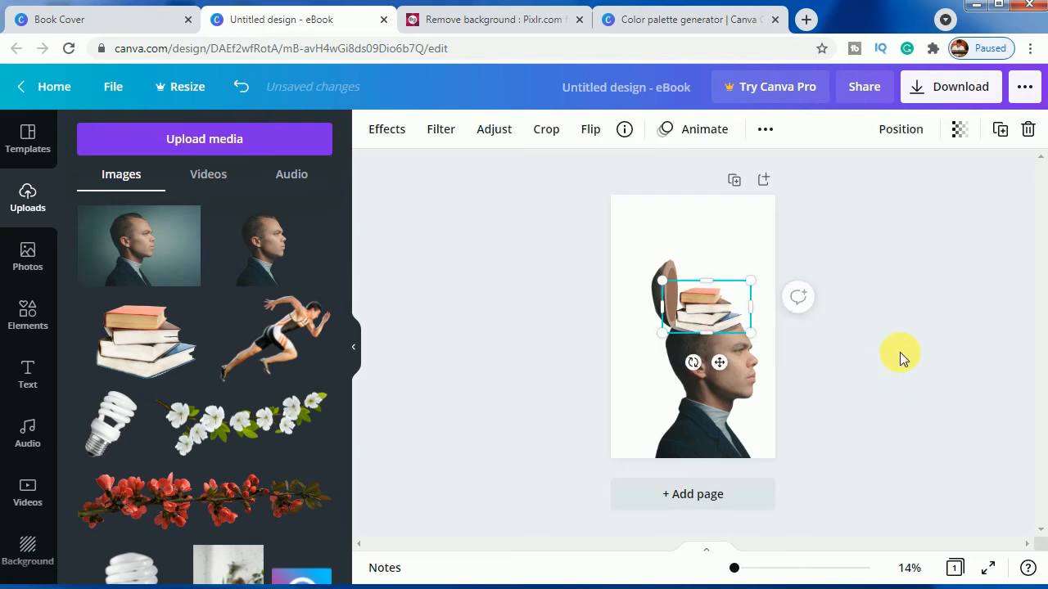
Crop the books image slightly along its bottom edge so the stack stays within the rim of the head opening
{"action": "left_click_drag", "start_coordinate": [737, 568], "coordinate": [745, 568]}
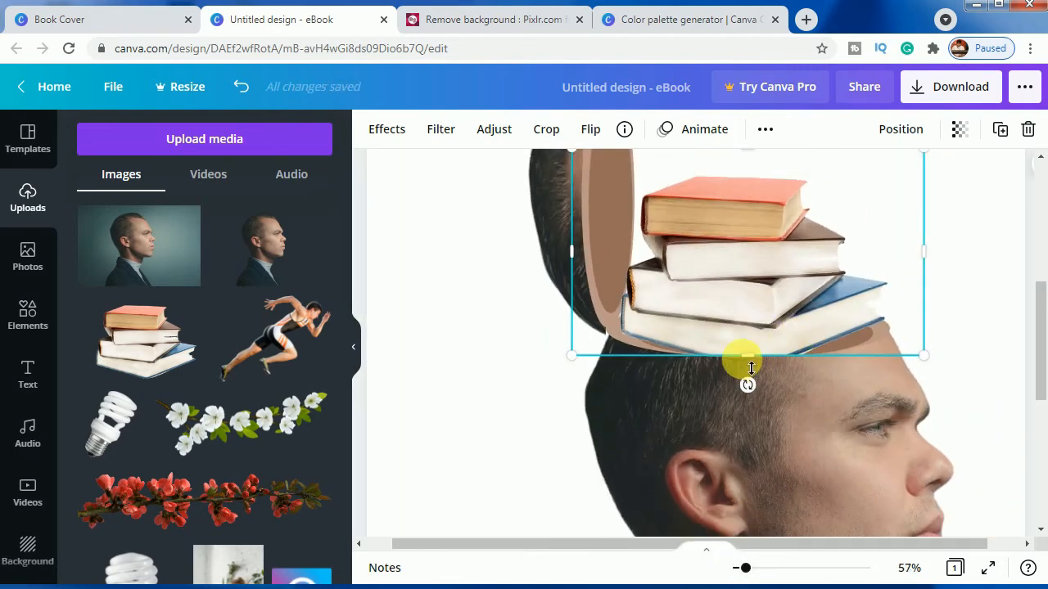
{"action": "mouse_move", "coordinate": [753, 363]}
{"action": "left_mouse_down"}
{"action": "mouse_move", "coordinate": [751, 355]}
{"action": "mouse_move", "coordinate": [754, 366]}
{"action": "left_mouse_up"}
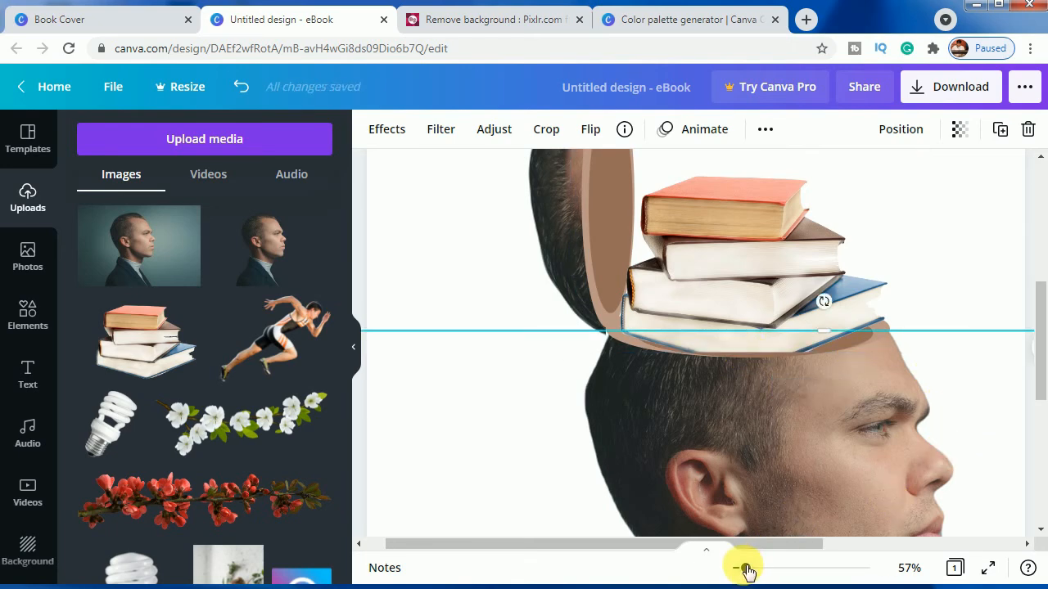
{"action": "left_click_drag", "start_coordinate": [743, 566], "coordinate": [736, 568]}
{"action": "left_click", "coordinate": [959, 293]}
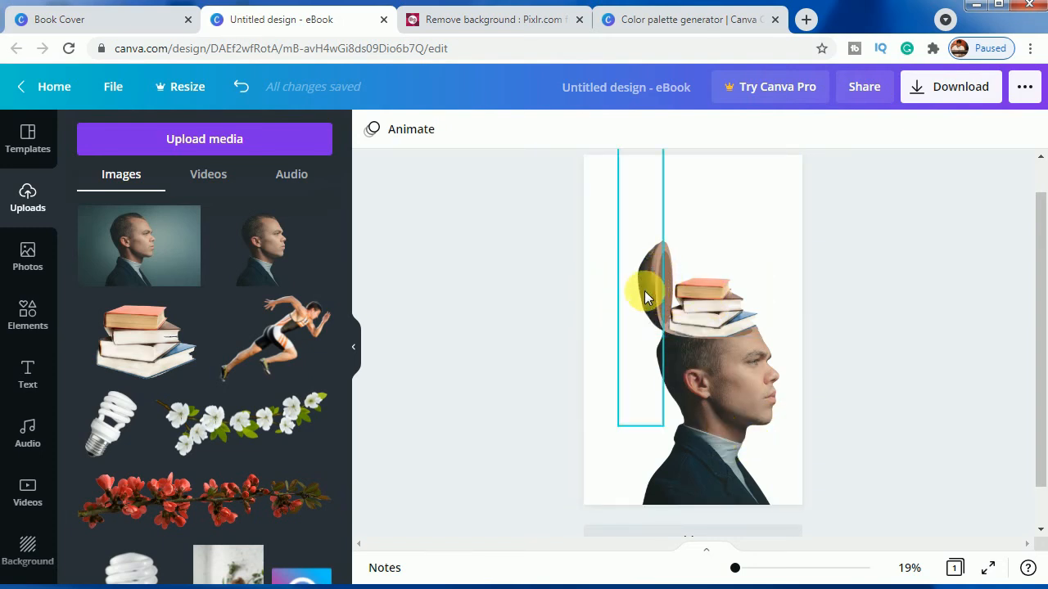
Select all elements of the head and books artwork and move them together toward the page's left side
{"action": "left_click", "coordinate": [712, 429]}
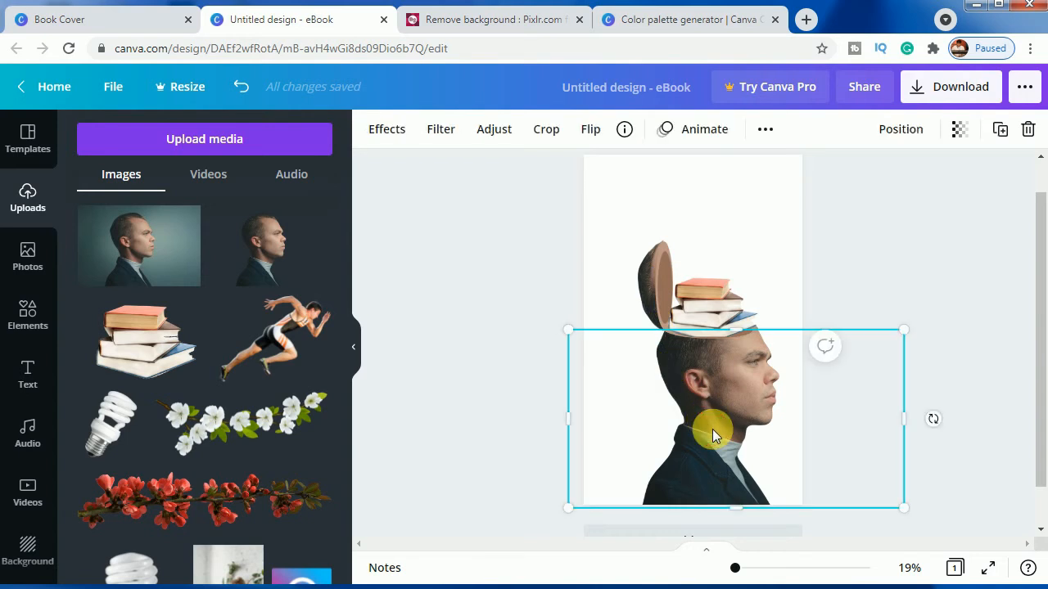
{"action": "key", "text": "ctrl+a"}
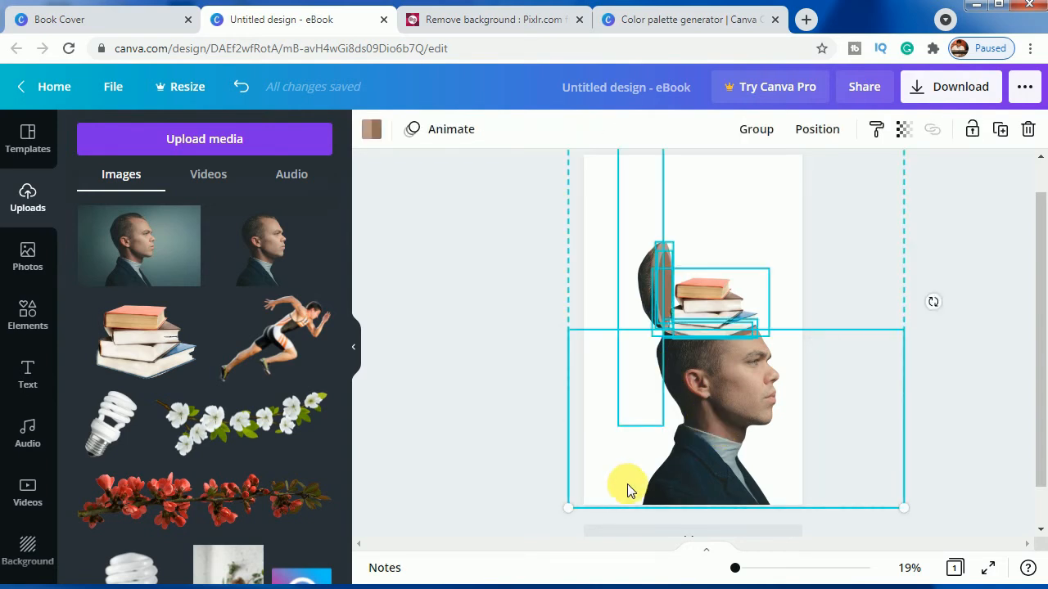
{"action": "left_click_drag", "start_coordinate": [708, 468], "coordinate": [676, 475]}
{"action": "left_click", "coordinate": [945, 422]}
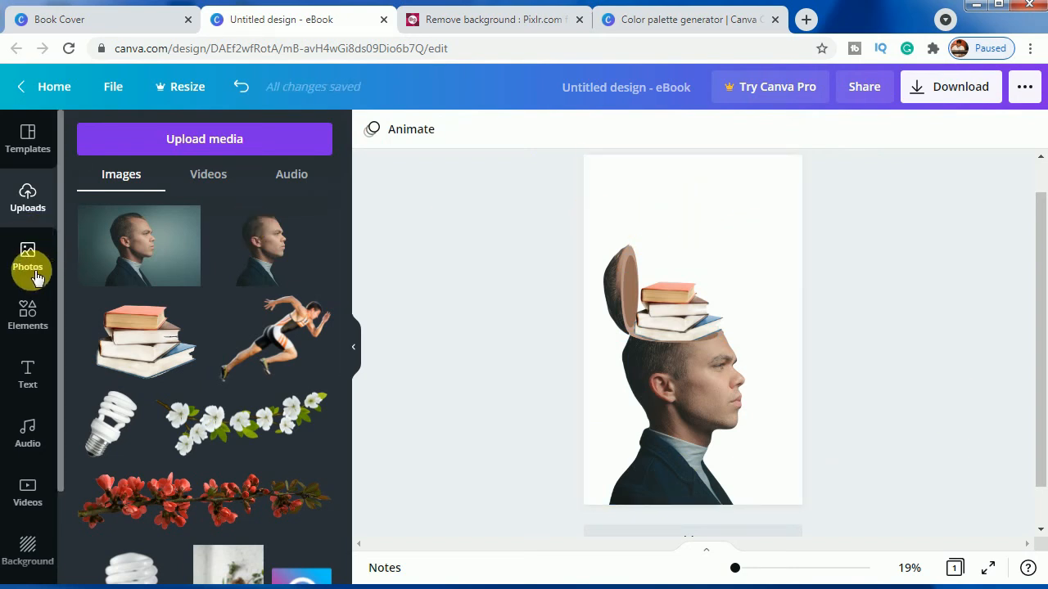
Add the yellow HUGE SALE font combination to the page and delete its SALE text
{"action": "left_click", "coordinate": [43, 375]}
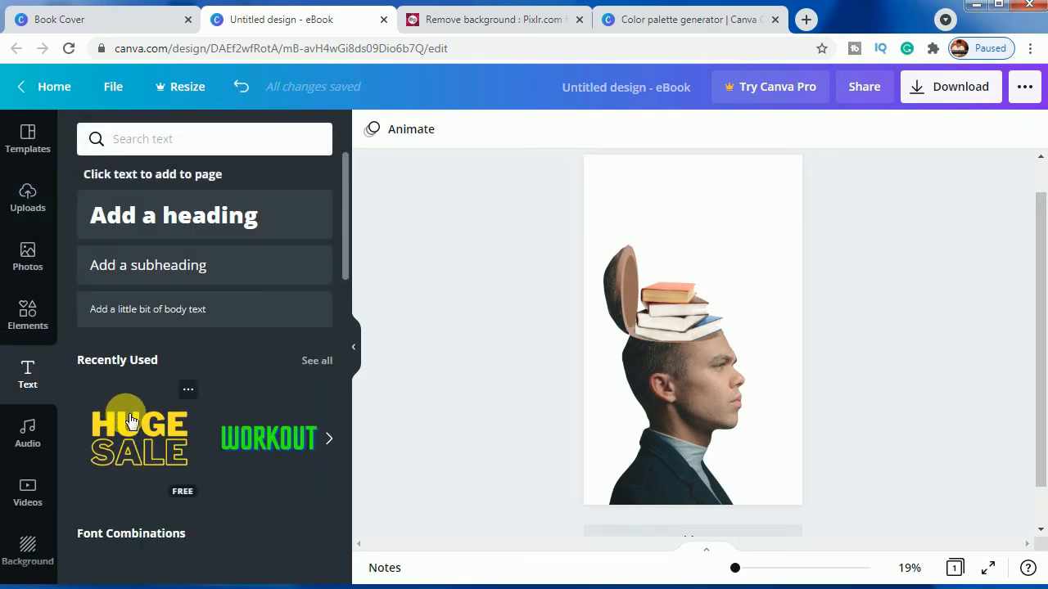
{"action": "scroll", "coordinate": [130, 420], "scroll_direction": "down", "scroll_amount": 2}
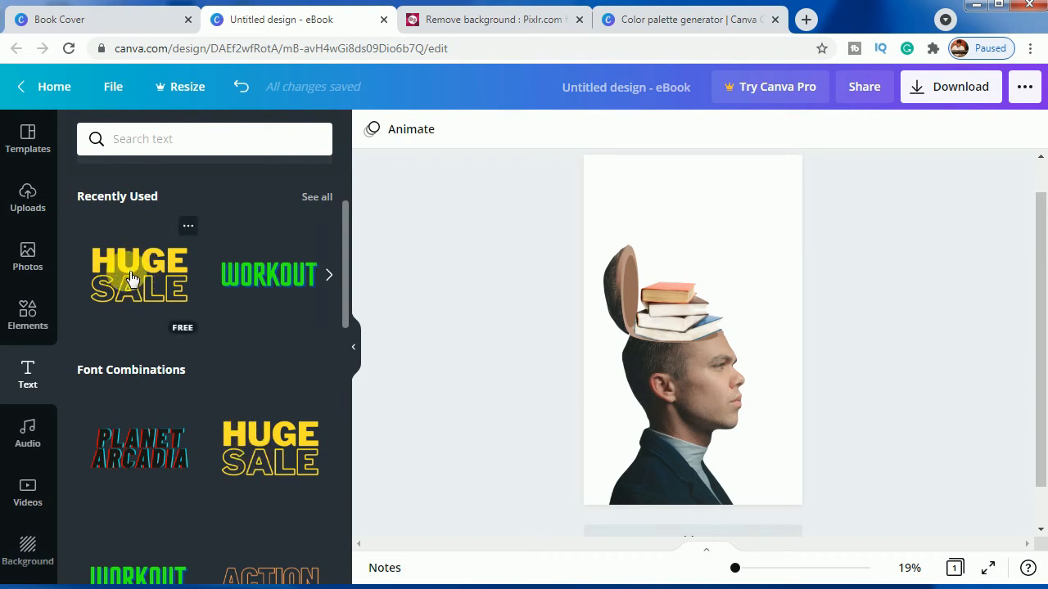
{"action": "left_click", "coordinate": [271, 447]}
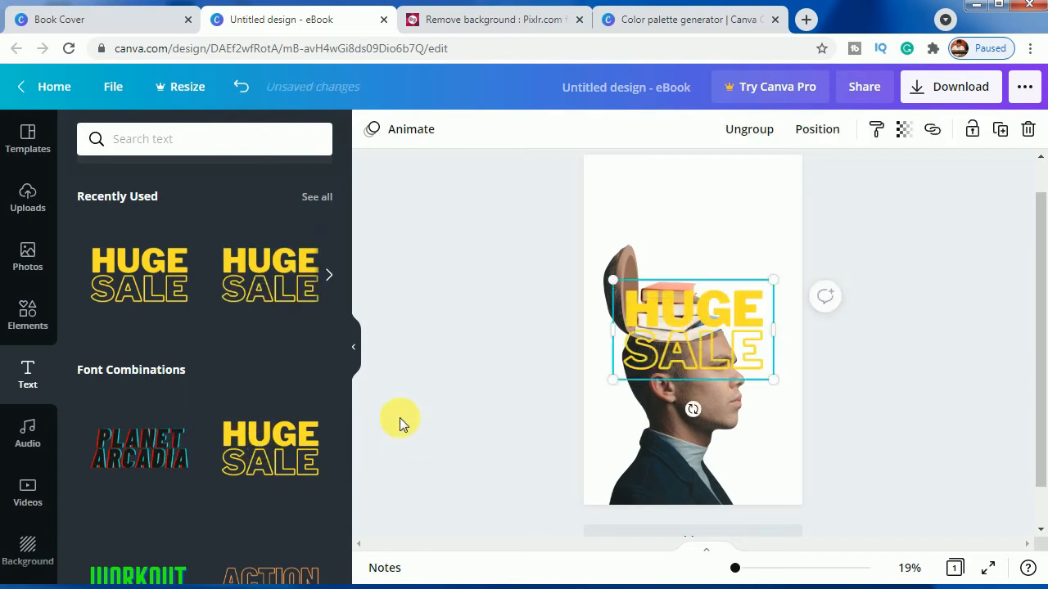
{"action": "left_click", "coordinate": [734, 356]}
{"action": "left_click_drag", "start_coordinate": [766, 352], "coordinate": [637, 356]}
{"action": "key", "text": "BackSpace"}
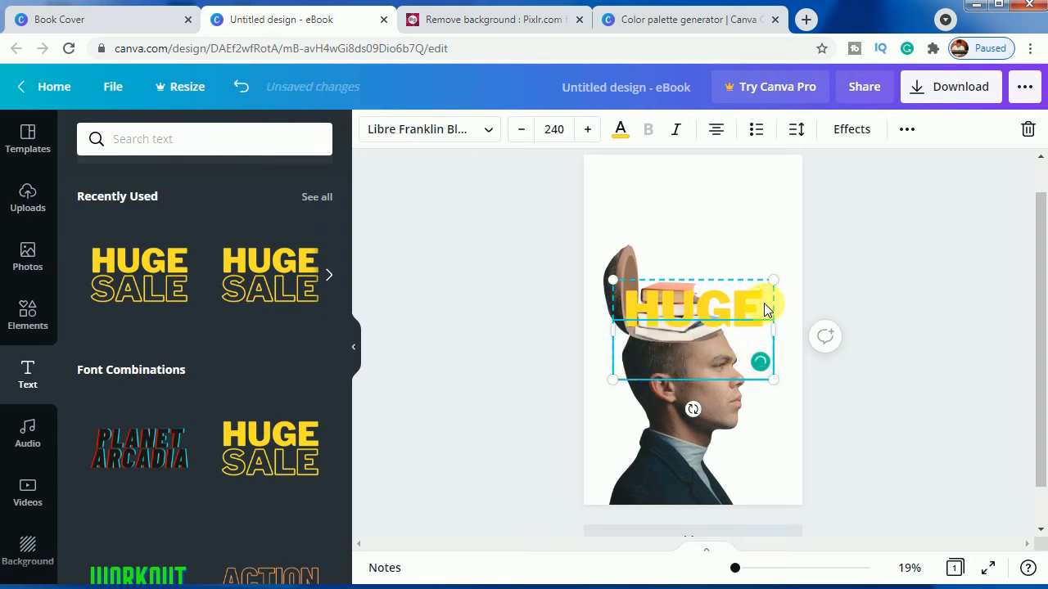
Replace the word HUGE in the font combination with LET'S
{"action": "left_click", "coordinate": [769, 313]}
{"action": "key", "text": "BackSpace"}
{"action": "key", "text": "BackSpace"}
{"action": "key", "text": "BackSpace"}
{"action": "key", "text": "BackSpace"}
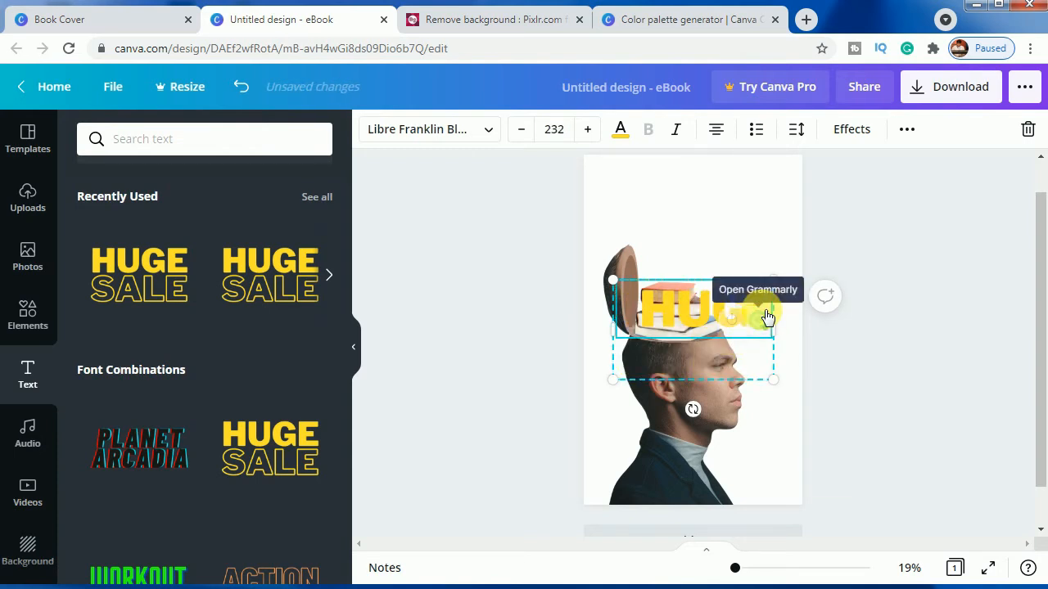
{"action": "type", "text": "LET'S"}
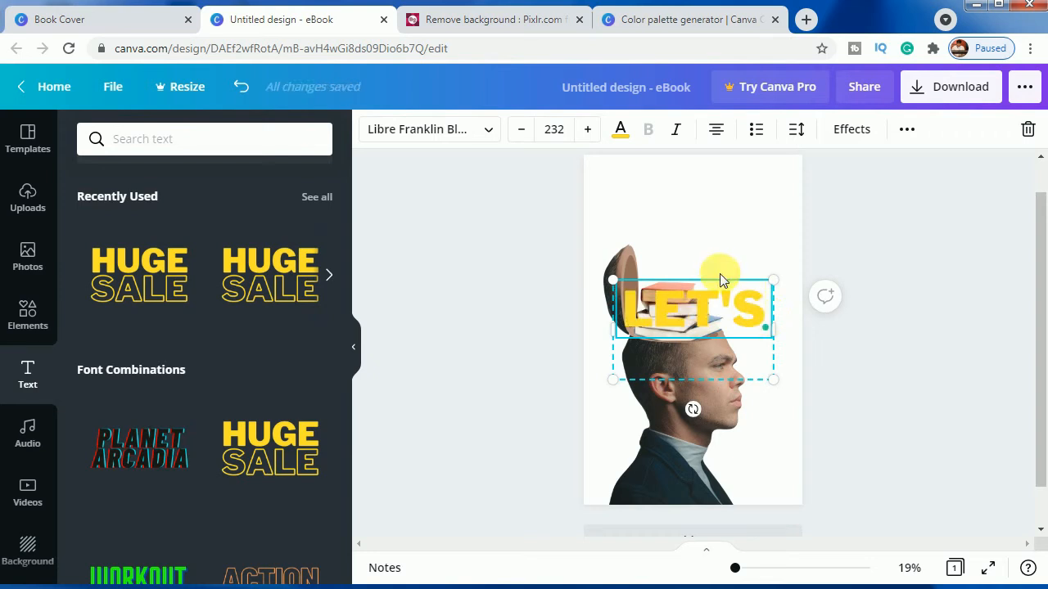
Set the font size of the LET'S text to 144
{"action": "left_click", "coordinate": [573, 134]}
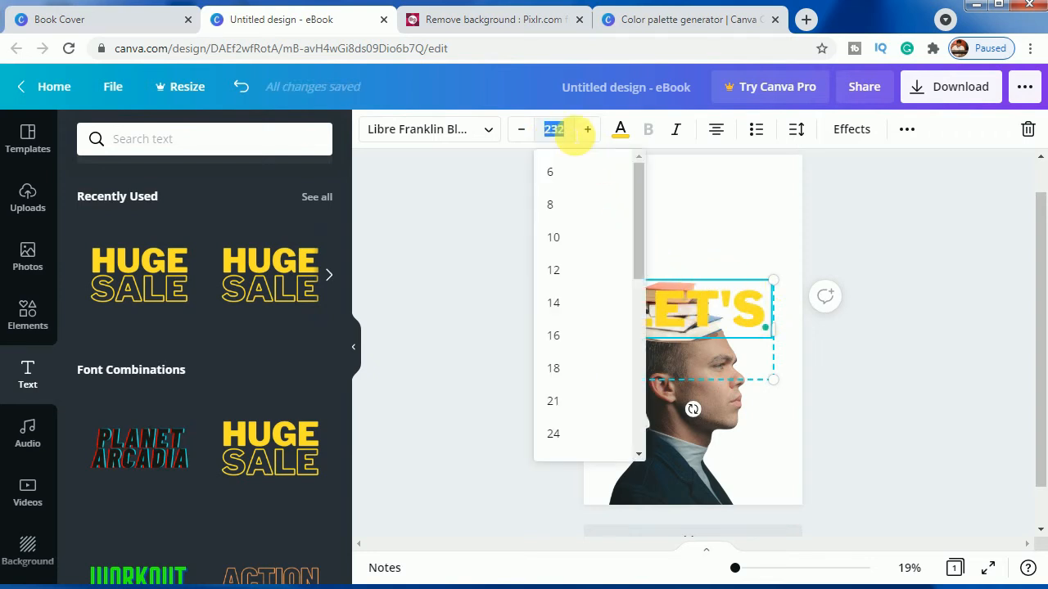
{"action": "scroll", "coordinate": [581, 402], "scroll_direction": "down", "scroll_amount": 5}
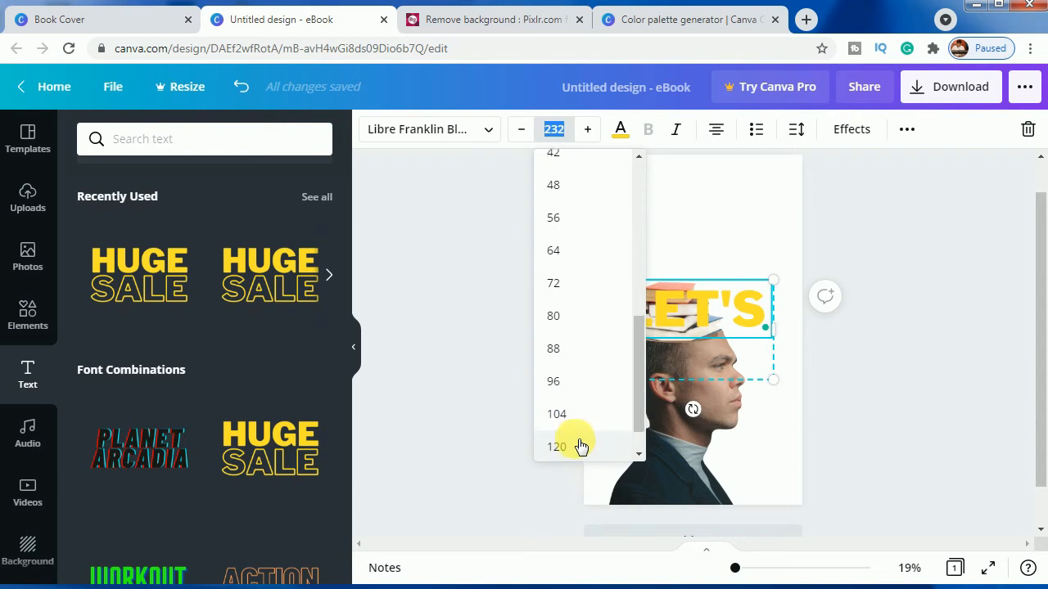
{"action": "scroll", "coordinate": [577, 450], "scroll_direction": "down", "scroll_amount": 1}
{"action": "left_click", "coordinate": [576, 442]}
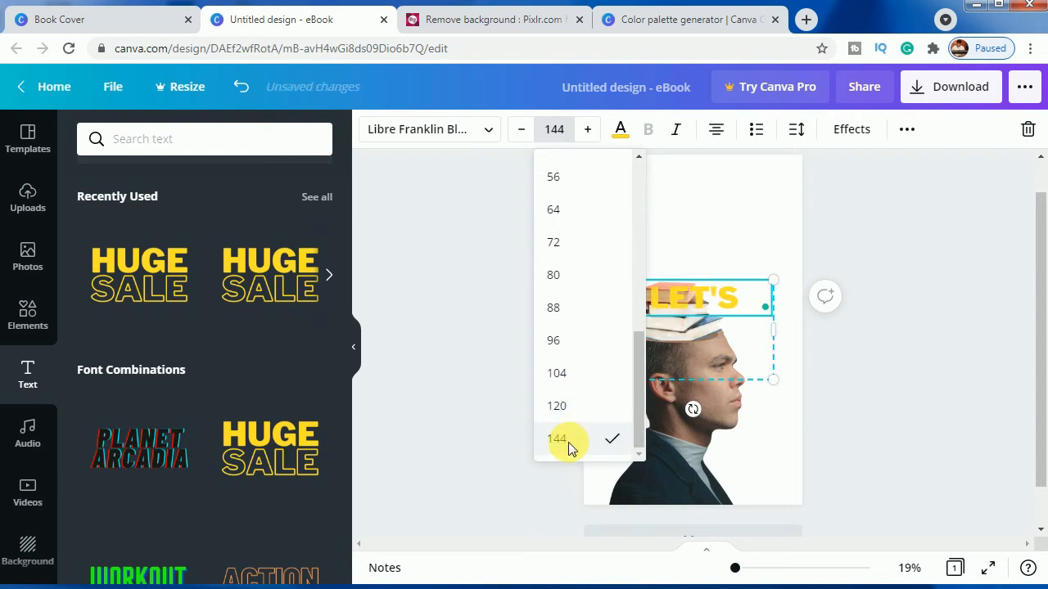
Change the LET'S text to the Cardo font and move it to the upper right of the page
{"action": "left_click", "coordinate": [457, 130]}
{"action": "left_click", "coordinate": [240, 147]}
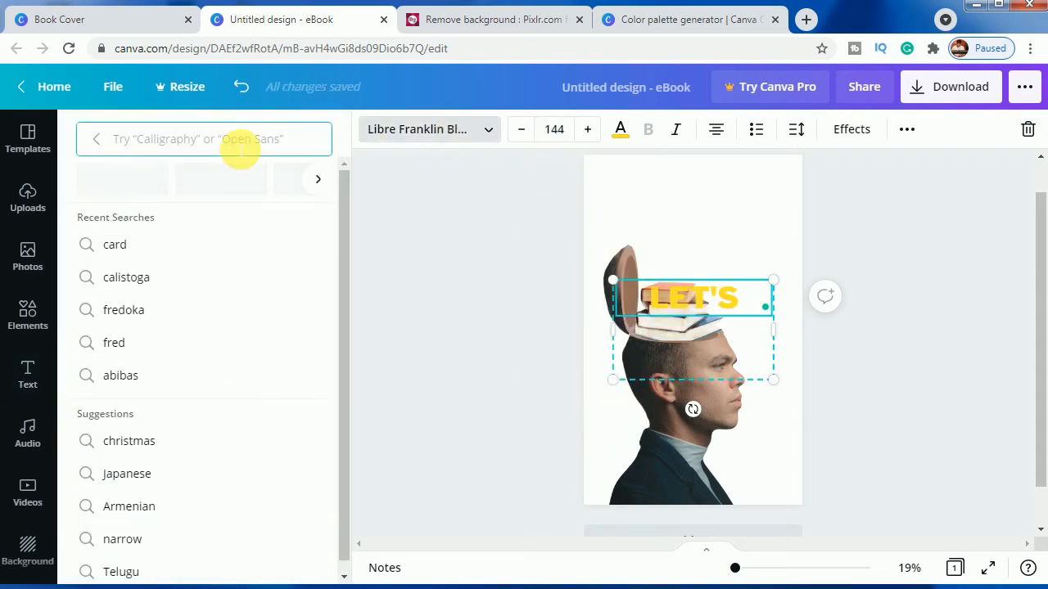
{"action": "type", "text": "cardo"}
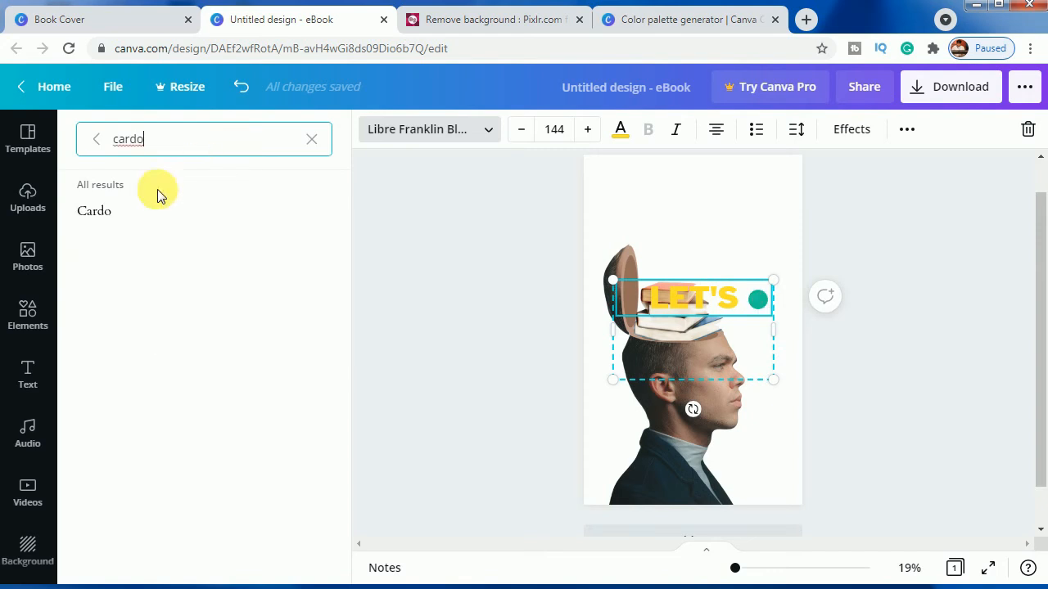
{"action": "left_click", "coordinate": [105, 211]}
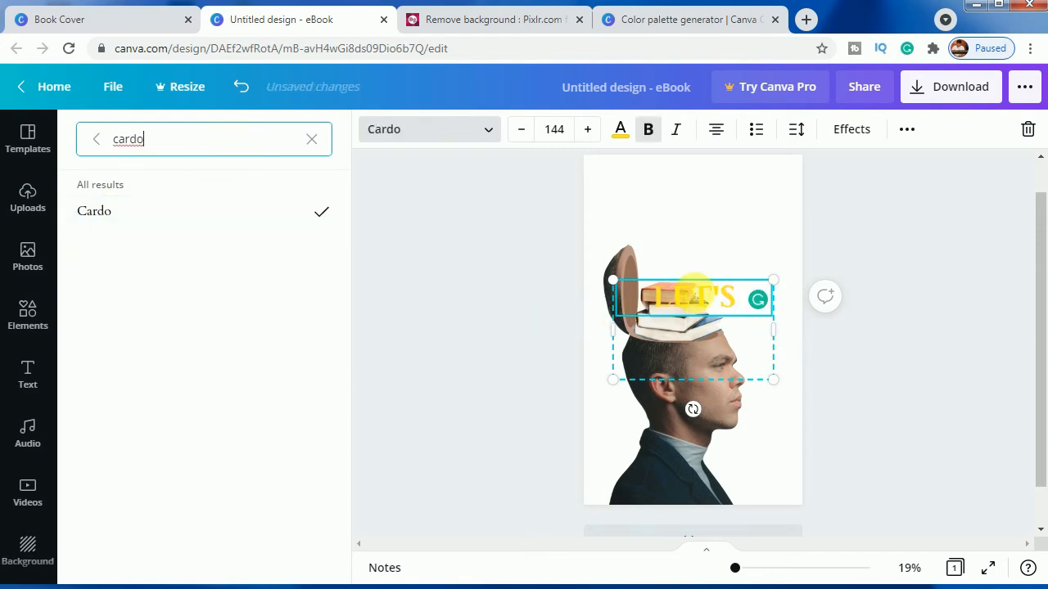
{"action": "left_click_drag", "start_coordinate": [693, 276], "coordinate": [771, 180]}
{"action": "left_click", "coordinate": [896, 272]}
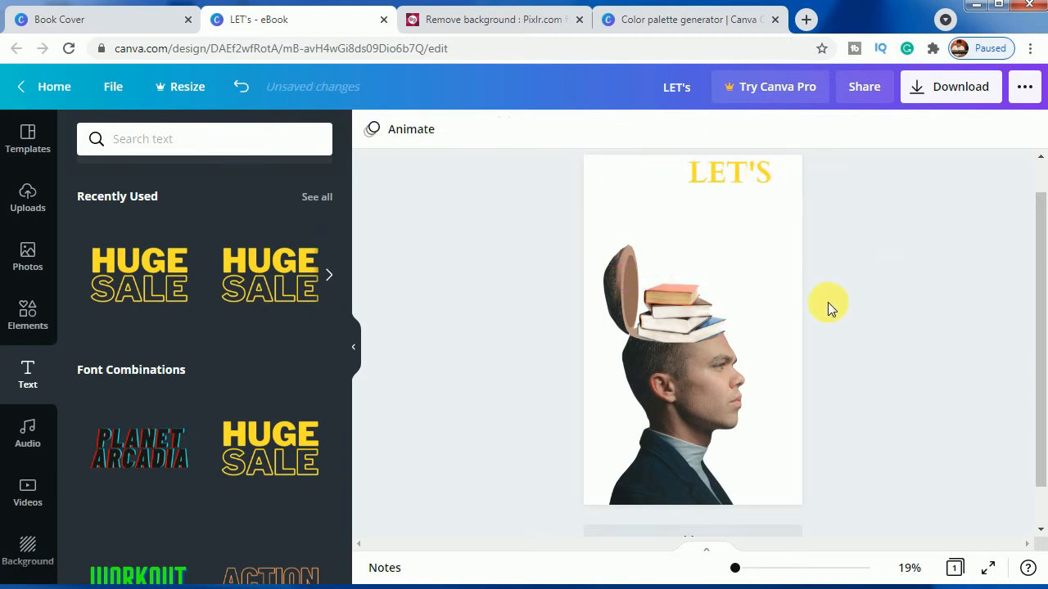
Nudge the stack of books slightly up to seat it properly in the head opening
{"action": "left_click", "coordinate": [700, 309]}
{"action": "key", "text": "Up"}
{"action": "key", "text": "Up"}
{"action": "key", "text": "Up"}
{"action": "key", "text": "Up"}
{"action": "key", "text": "Up"}
{"action": "key", "text": "Up"}
{"action": "key", "text": "Up"}
{"action": "key", "text": "Up"}
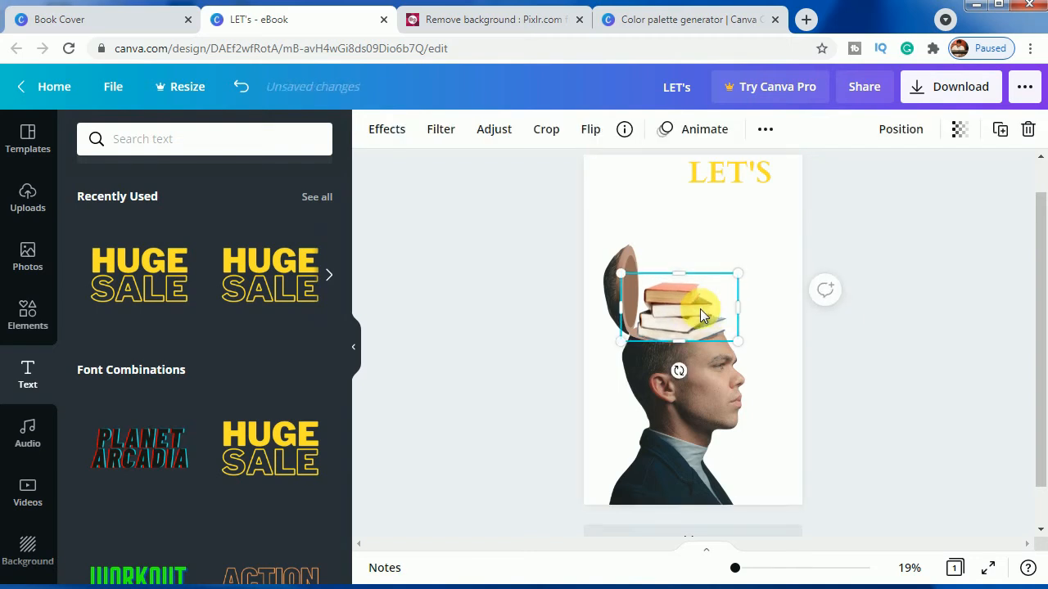
{"action": "key", "text": "Up"}
{"action": "key", "text": "Up"}
{"action": "key", "text": "Up"}
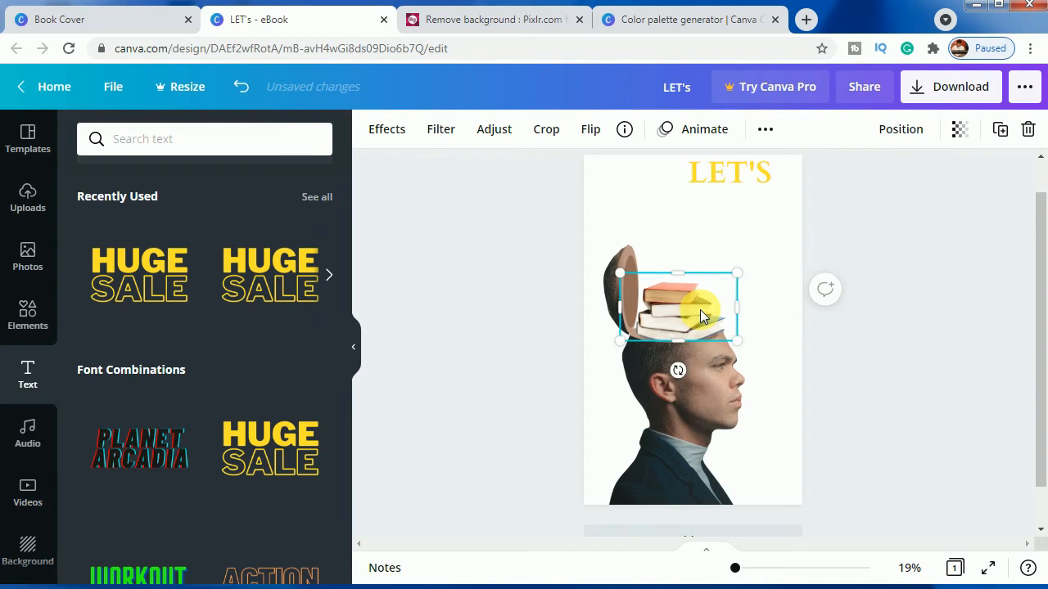
Add another HUGE SALE font combination to the page and delete its word SALE
{"action": "left_click", "coordinate": [929, 409]}
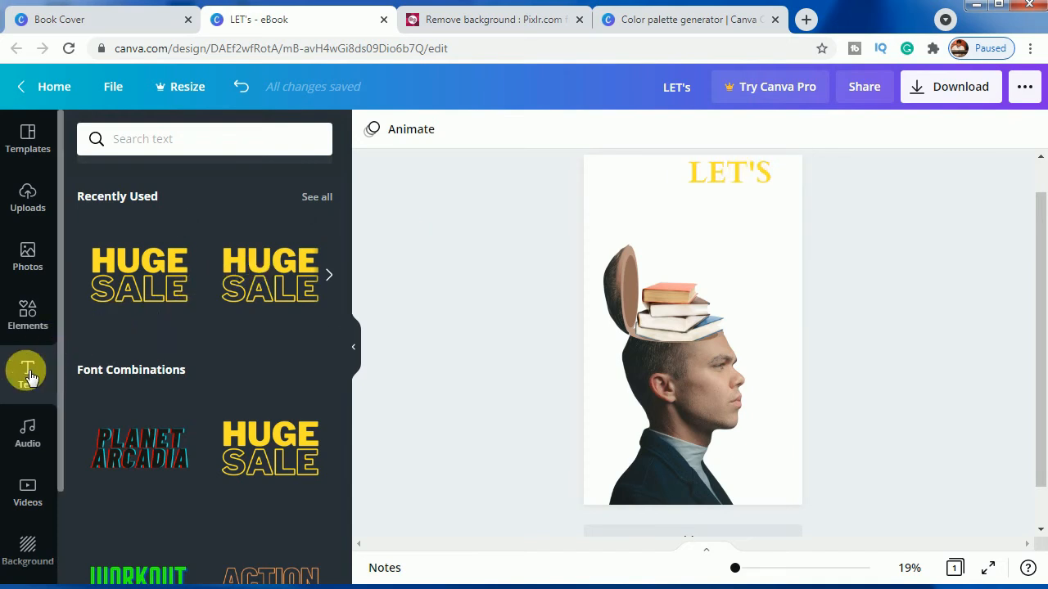
{"action": "left_click", "coordinate": [253, 437]}
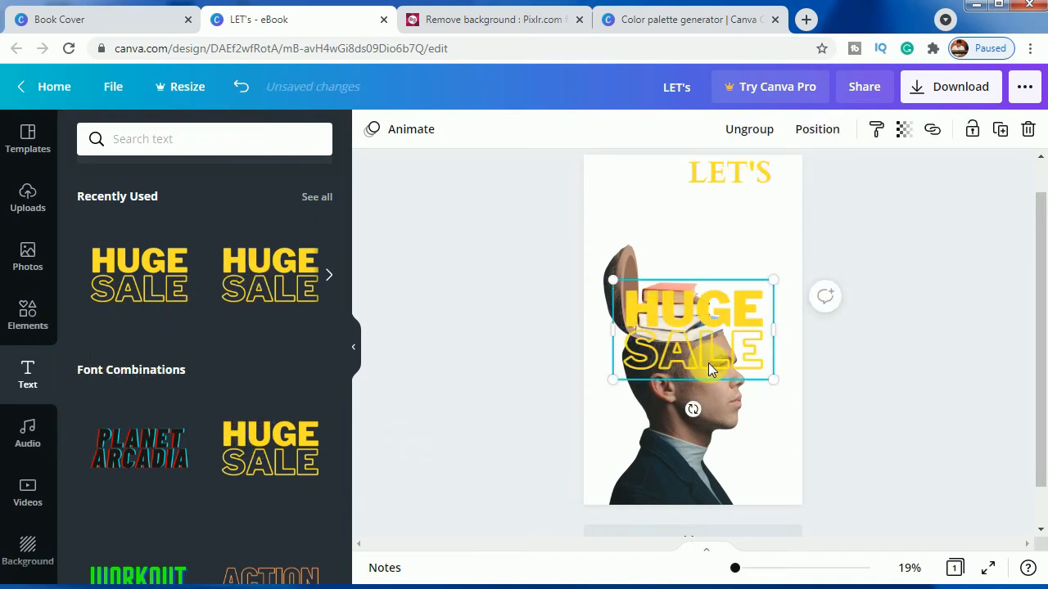
{"action": "left_click", "coordinate": [733, 360]}
{"action": "left_click_drag", "start_coordinate": [767, 369], "coordinate": [641, 354]}
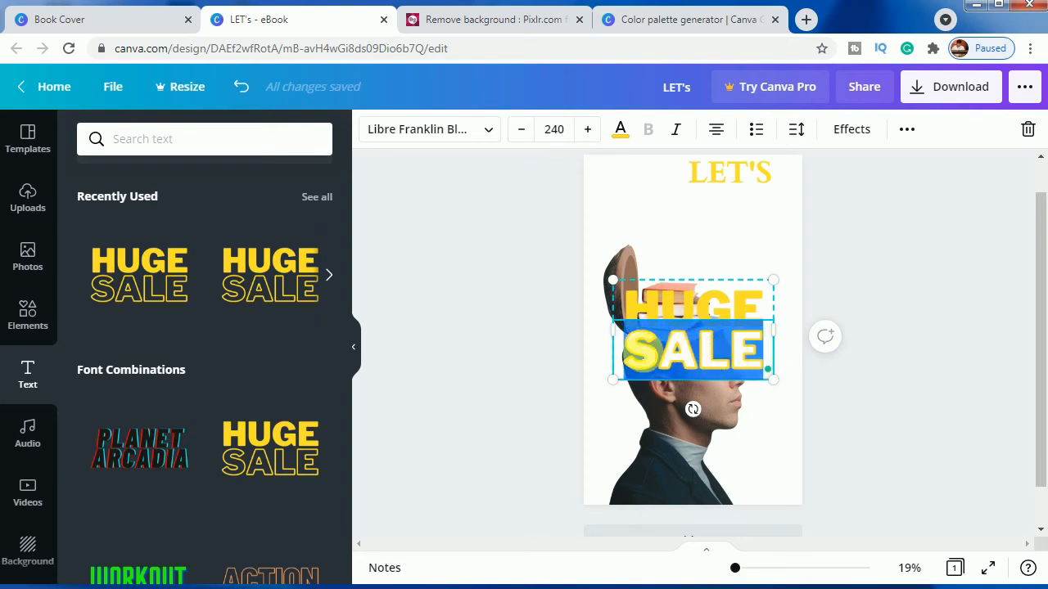
{"action": "key", "text": "BackSpace"}
{"action": "key", "text": "BackSpace"}
{"action": "left_click", "coordinate": [826, 348]}
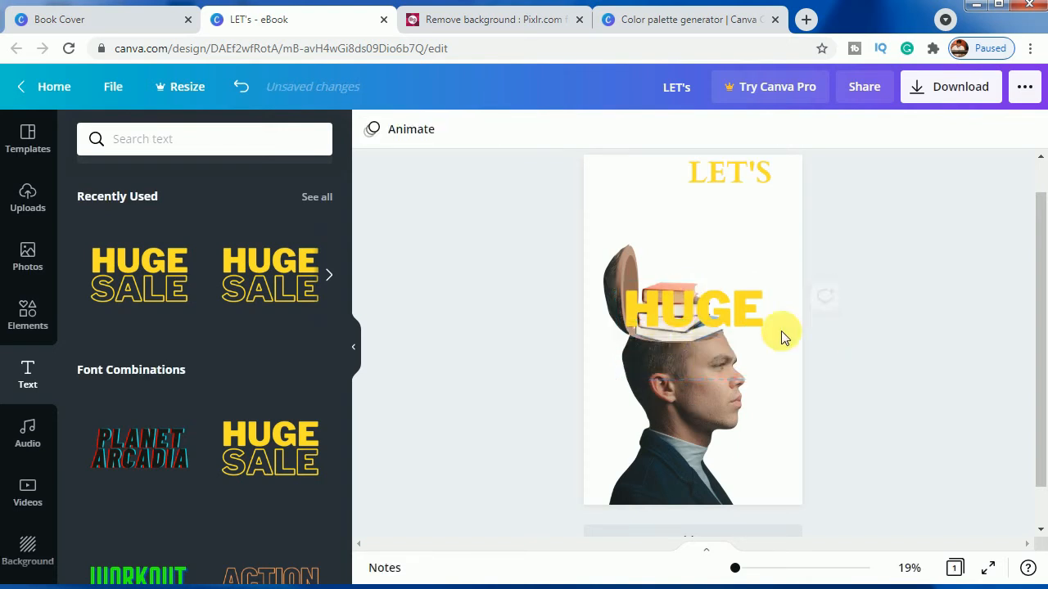
Move the remaining HUGE text above the stack of books and replace it with READ
{"action": "left_click", "coordinate": [727, 290]}
{"action": "left_click_drag", "start_coordinate": [733, 280], "coordinate": [758, 237]}
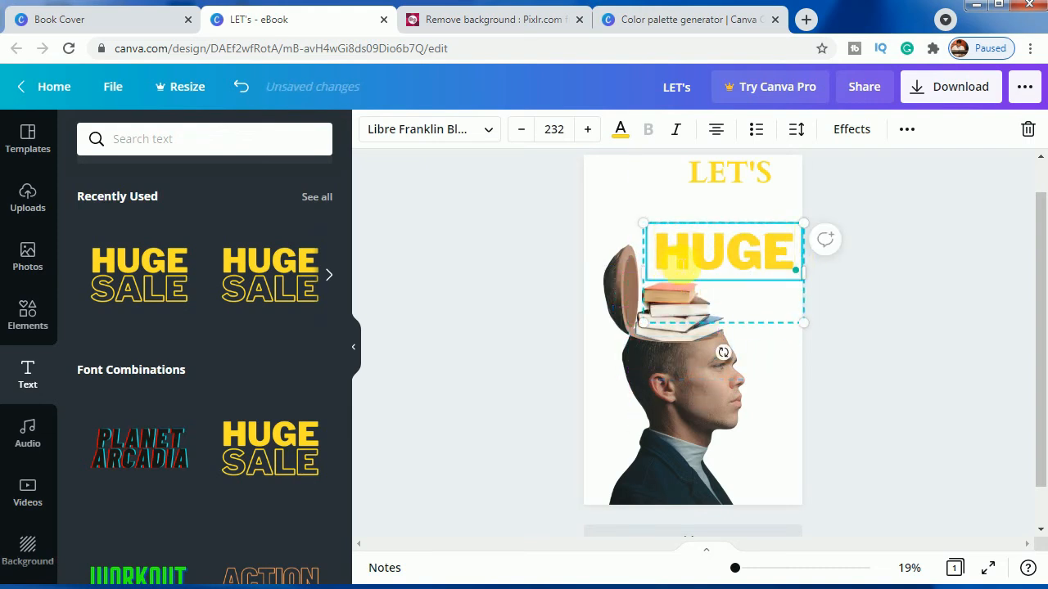
{"action": "double_click", "coordinate": [682, 264]}
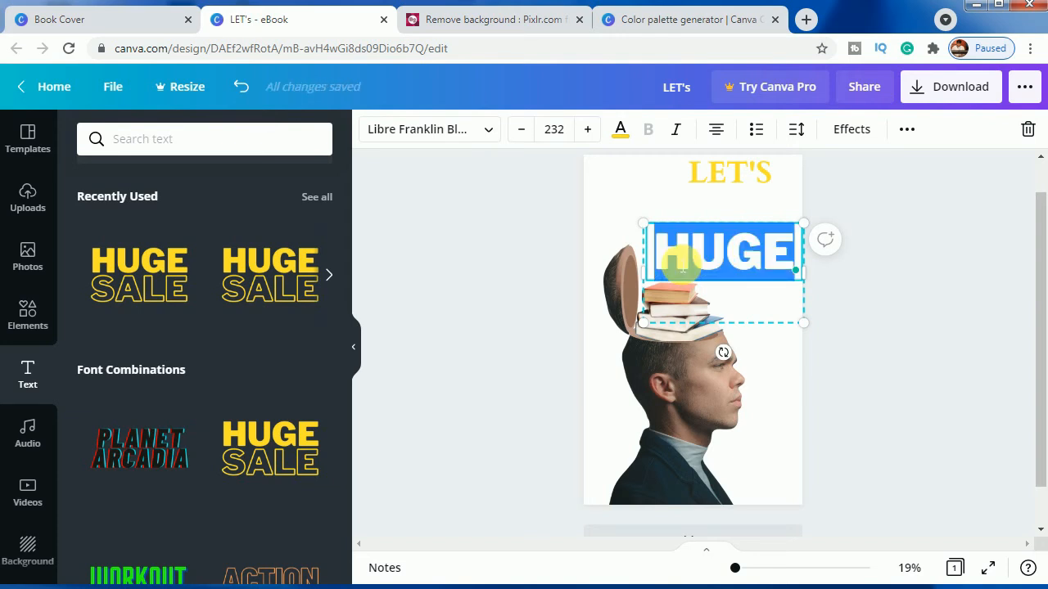
{"action": "type", "text": "READ"}
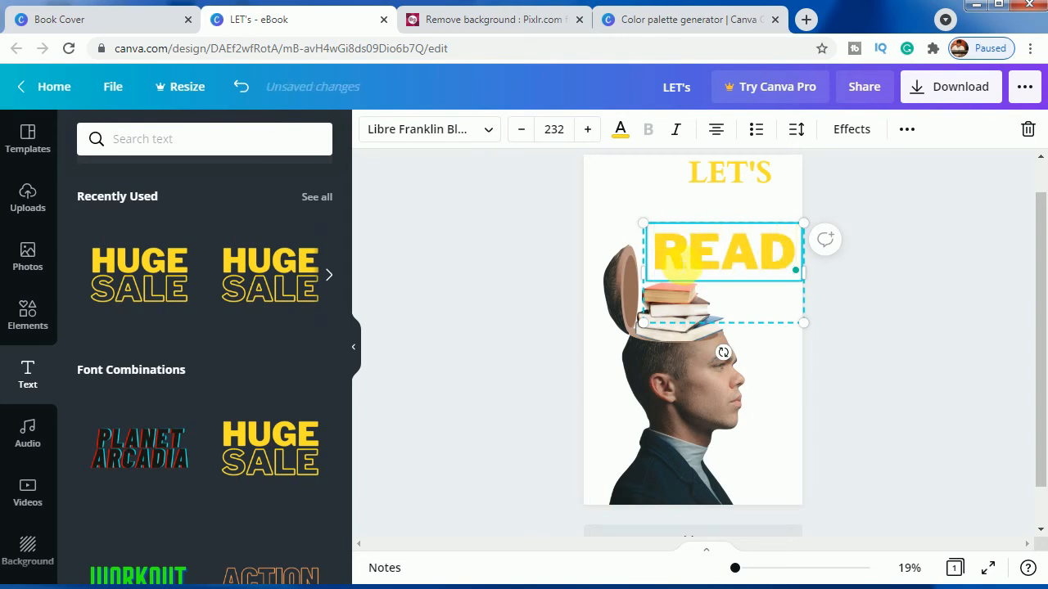
Set the font size of the READ text to 120 and place it just below LET'S
{"action": "left_click", "coordinate": [554, 128]}
{"action": "scroll", "coordinate": [559, 385], "scroll_direction": "down", "scroll_amount": 3}
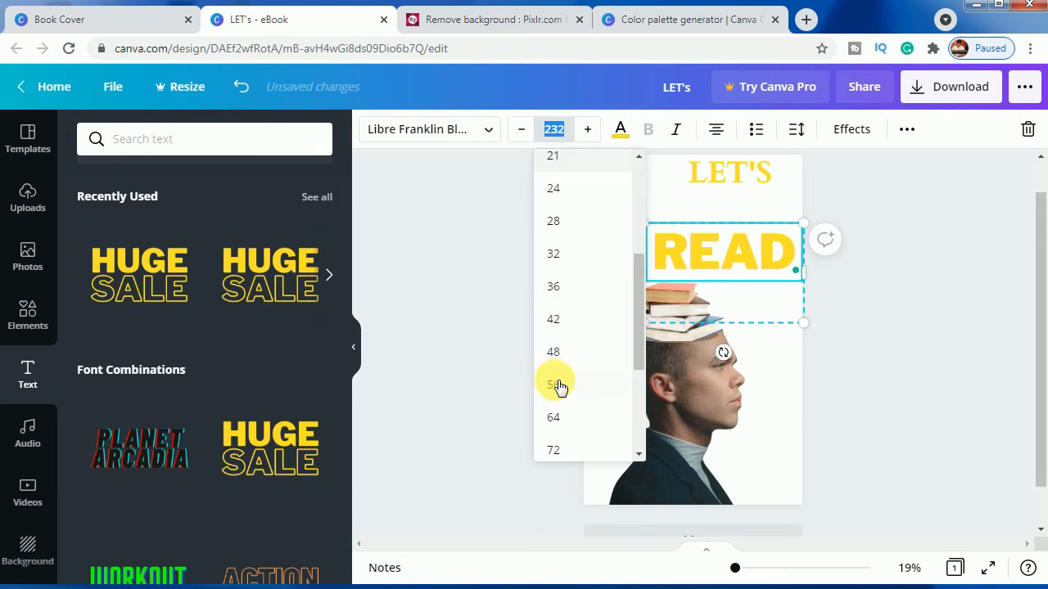
{"action": "scroll", "coordinate": [559, 384], "scroll_direction": "down", "scroll_amount": 3}
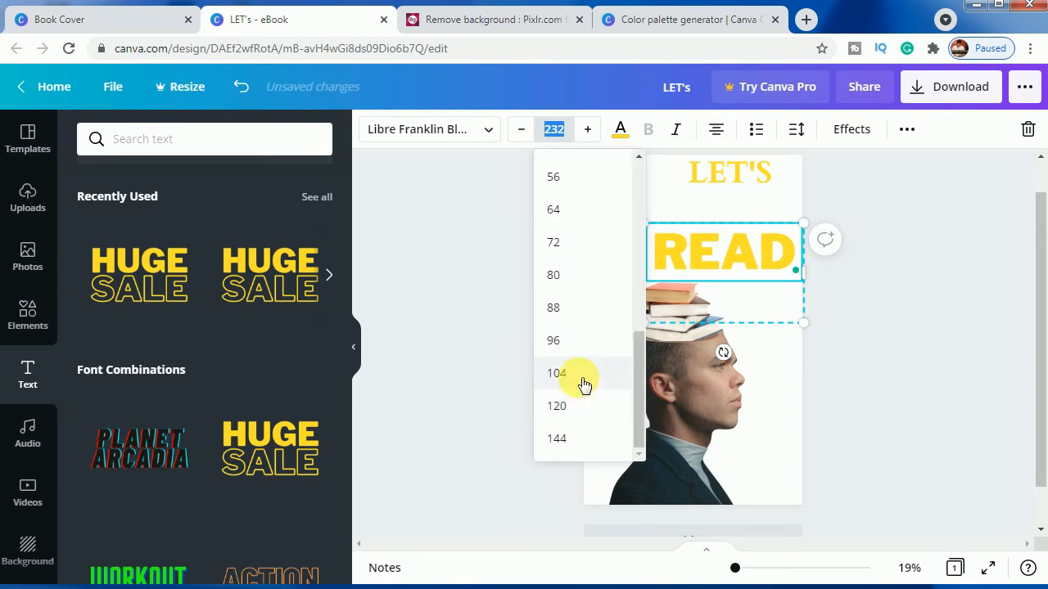
{"action": "left_click", "coordinate": [573, 375]}
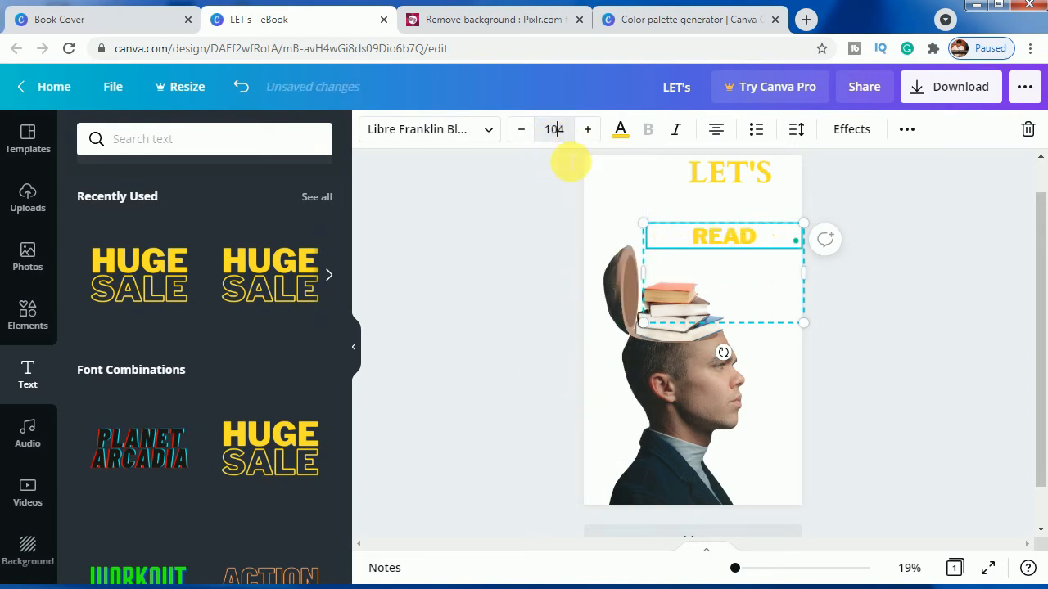
{"action": "left_click", "coordinate": [554, 128]}
{"action": "left_click", "coordinate": [584, 410]}
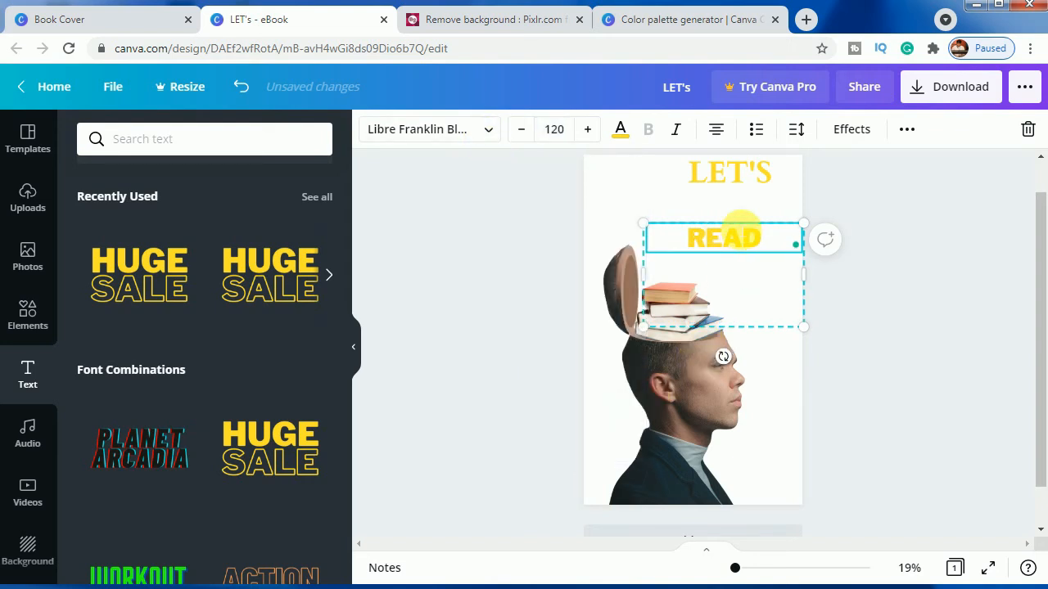
{"action": "left_click_drag", "start_coordinate": [755, 235], "coordinate": [774, 225]}
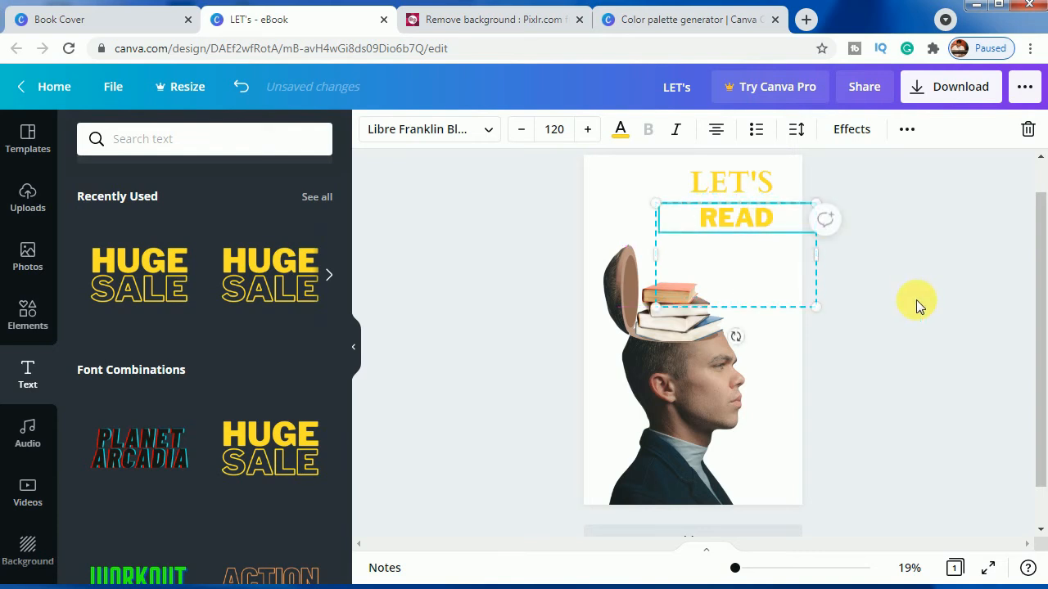
{"action": "left_click", "coordinate": [823, 359]}
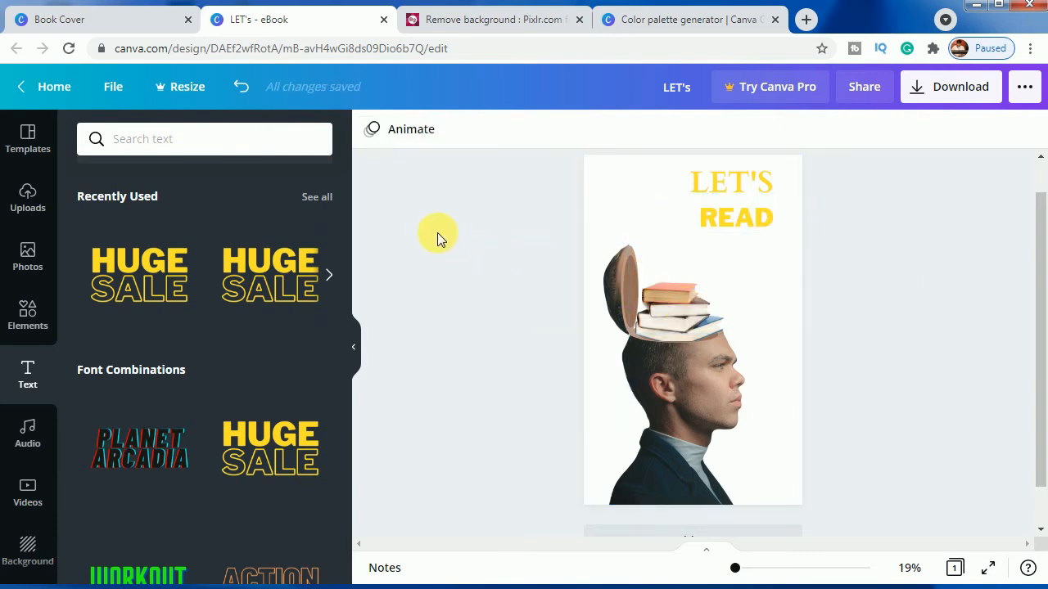
Add one more HUGE SALE font combination below READ and remove its outlined word SALE
{"action": "left_click", "coordinate": [275, 432]}
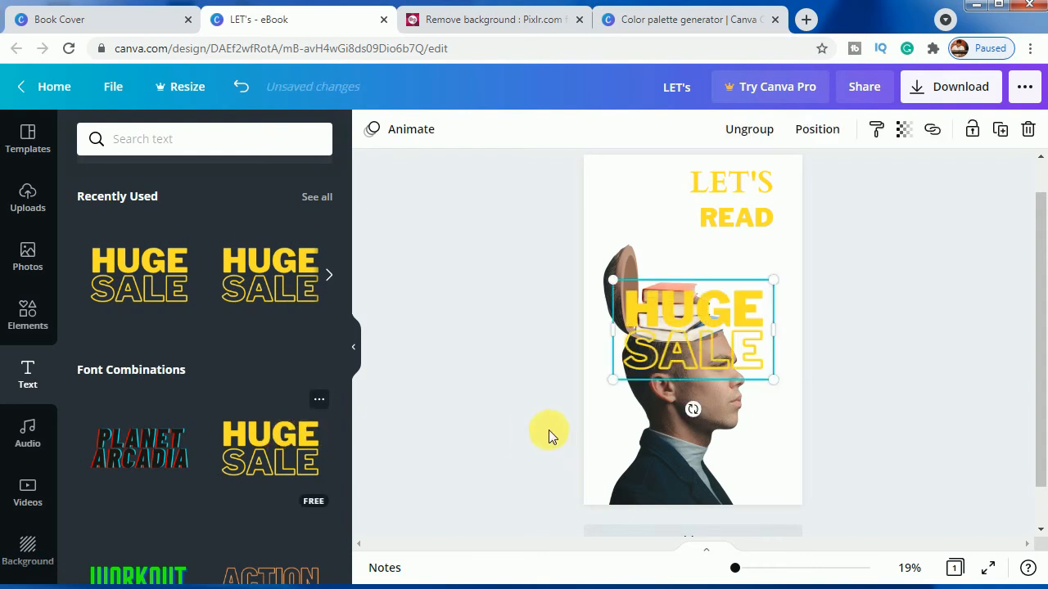
{"action": "left_click", "coordinate": [743, 349]}
{"action": "double_click", "coordinate": [743, 350]}
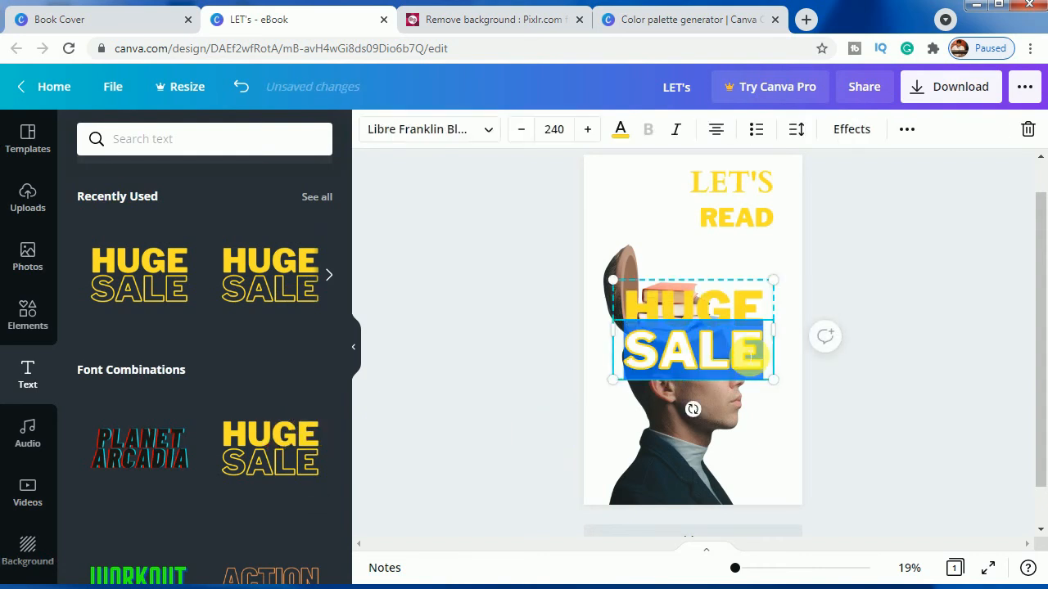
{"action": "key", "text": "BackSpace"}
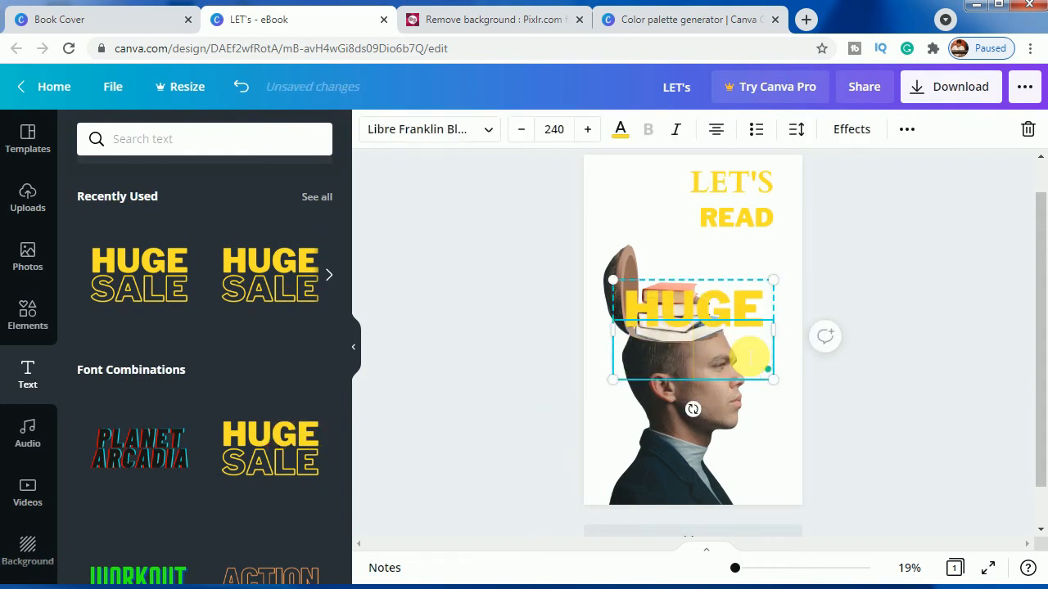
Move the new HUGE text up between READ and the stack of books and replace it with BOOKS
{"action": "left_click", "coordinate": [751, 305]}
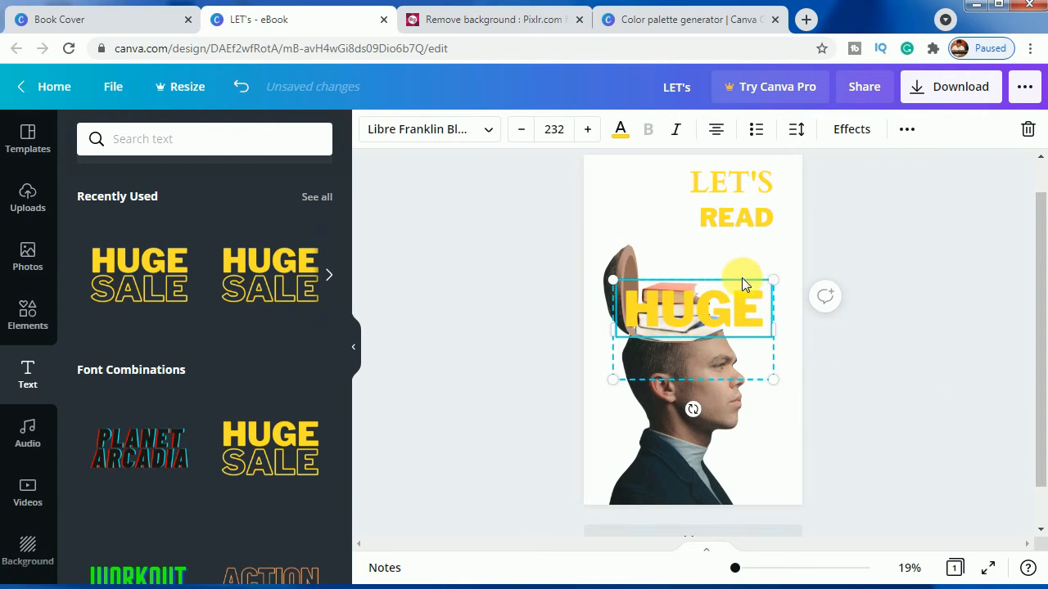
{"action": "mouse_move", "coordinate": [743, 283]}
{"action": "left_mouse_down"}
{"action": "mouse_move", "coordinate": [758, 269]}
{"action": "mouse_move", "coordinate": [751, 274]}
{"action": "left_mouse_up"}
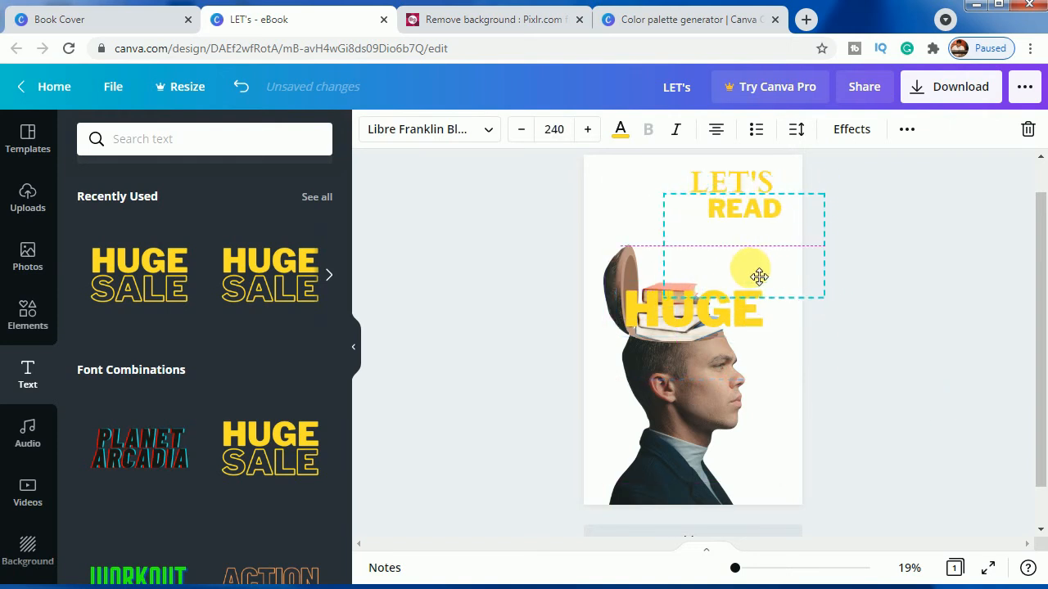
{"action": "left_click", "coordinate": [756, 325]}
{"action": "left_click", "coordinate": [754, 320]}
{"action": "left_click_drag", "start_coordinate": [754, 320], "coordinate": [774, 272]}
{"action": "double_click", "coordinate": [762, 274]}
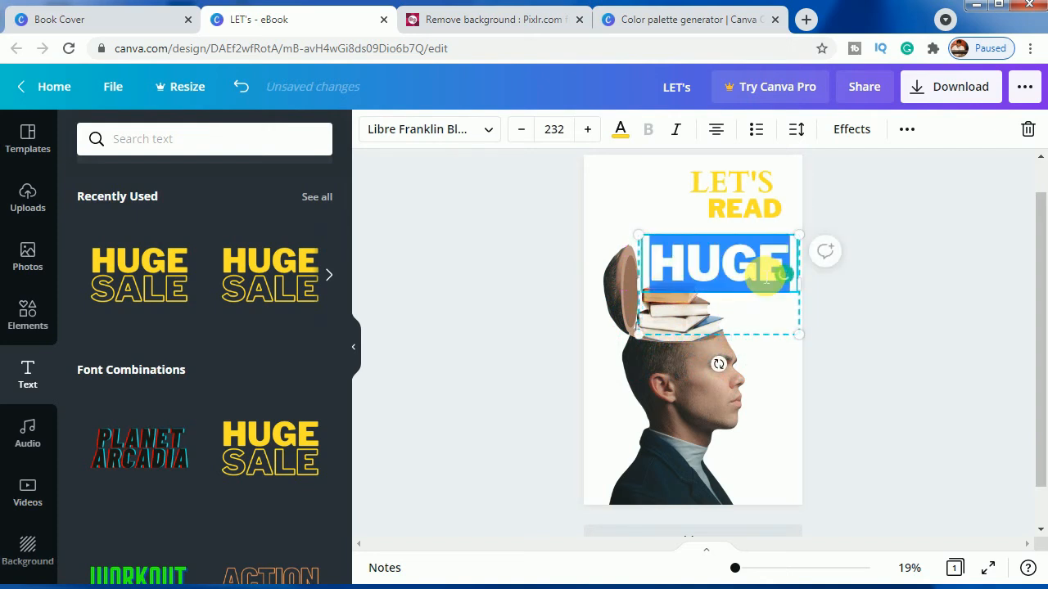
{"action": "type", "text": "BOOKS"}
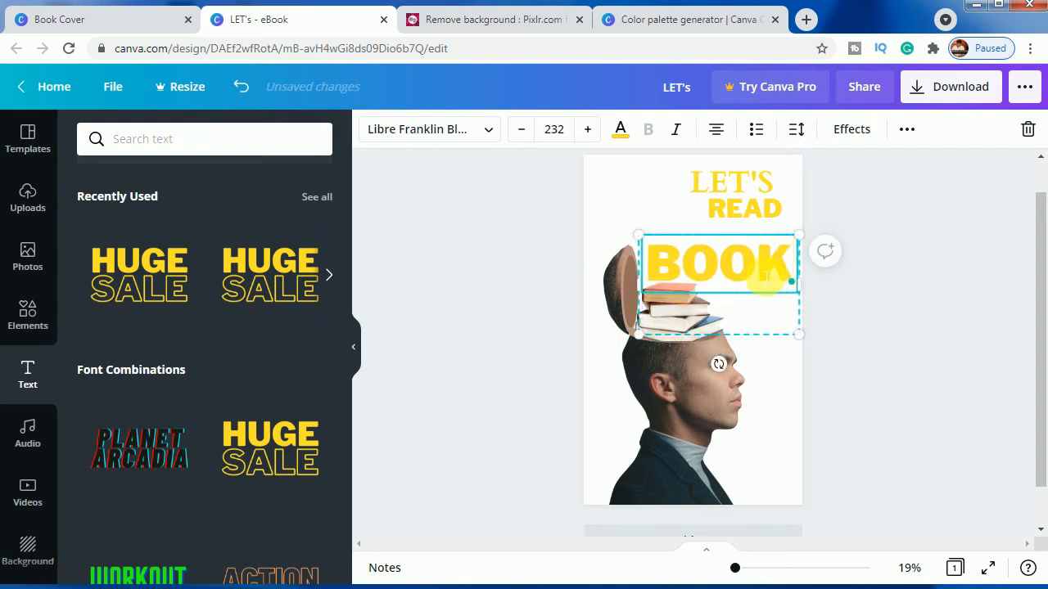
Change the BOOKS text to the Cardo font and set its font size to 144
{"action": "left_click", "coordinate": [445, 131]}
{"action": "type", "text": "cardo"}
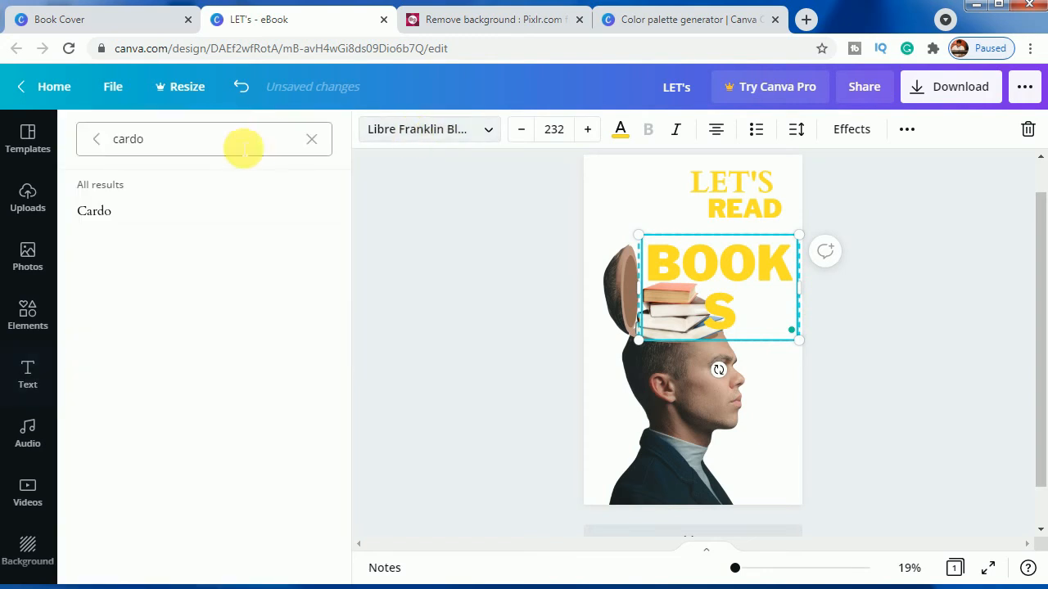
{"action": "left_click", "coordinate": [157, 214]}
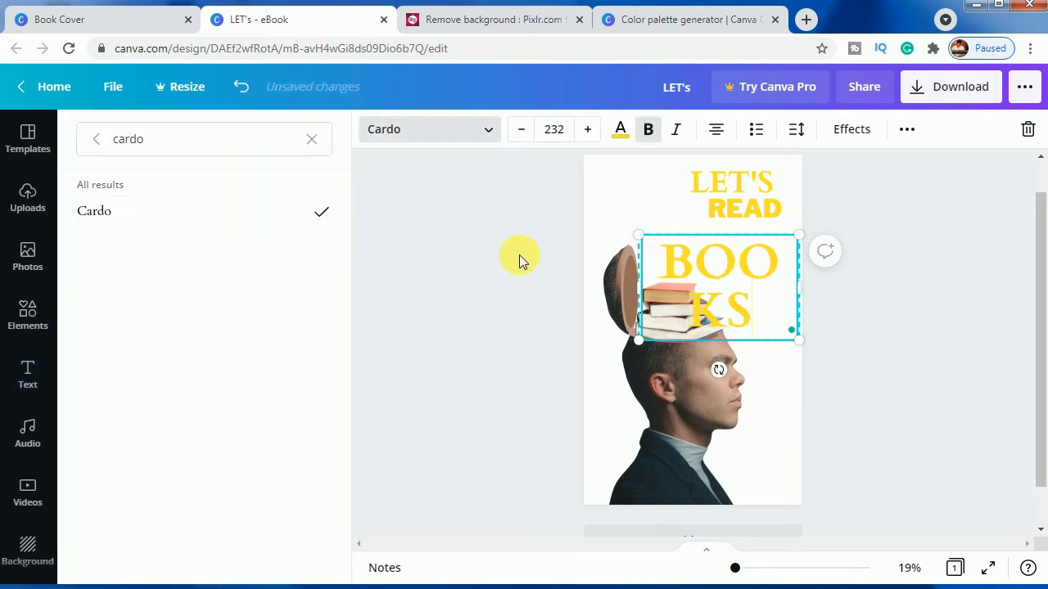
{"action": "left_click", "coordinate": [565, 136]}
{"action": "scroll", "coordinate": [580, 297], "scroll_direction": "down", "scroll_amount": 6}
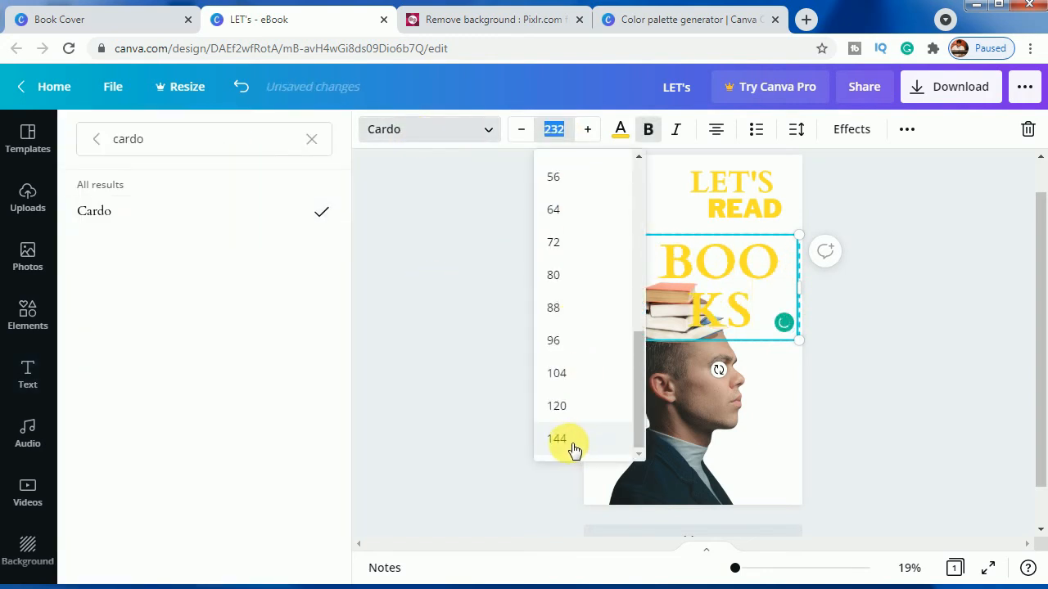
{"action": "left_click", "coordinate": [566, 443]}
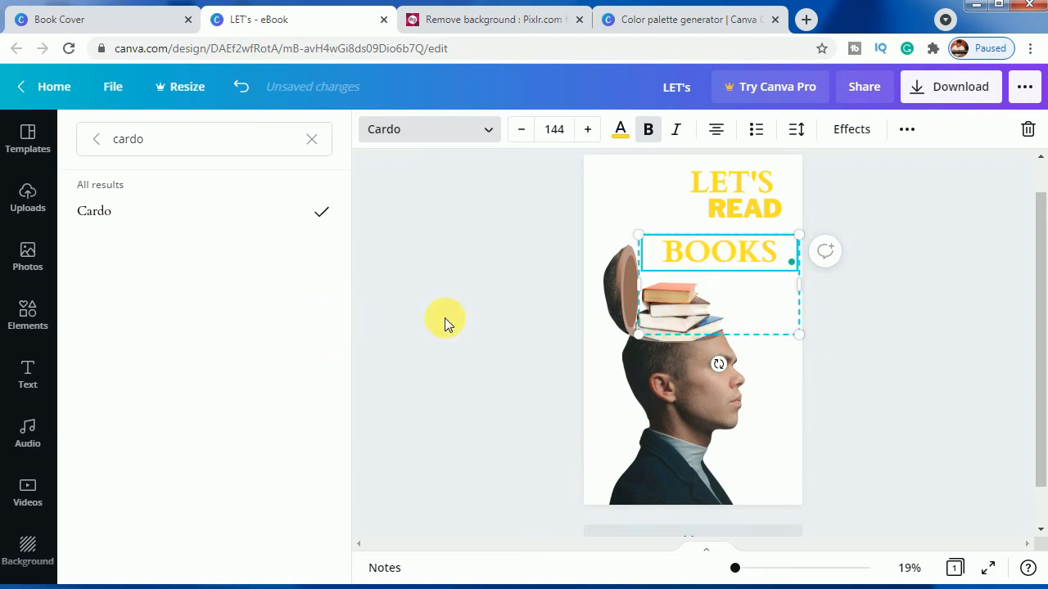
Apply the Curve shape effect to the BOOKS text and tilt it clockwise so it arches over the stack of books
{"action": "left_click", "coordinate": [868, 132]}
{"action": "scroll", "coordinate": [261, 515], "scroll_direction": "down", "scroll_amount": 1}
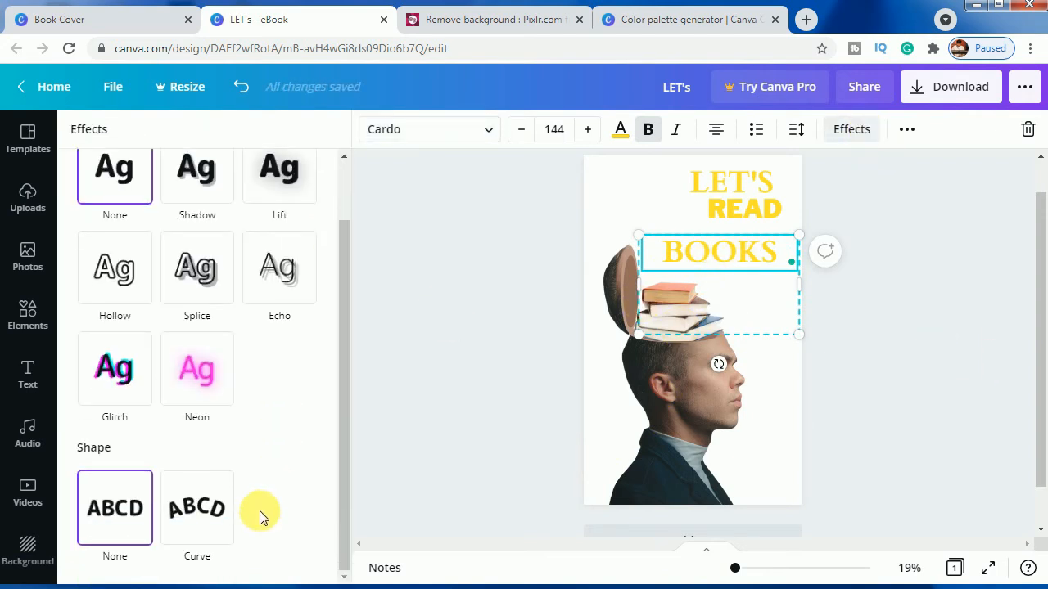
{"action": "left_click", "coordinate": [202, 509]}
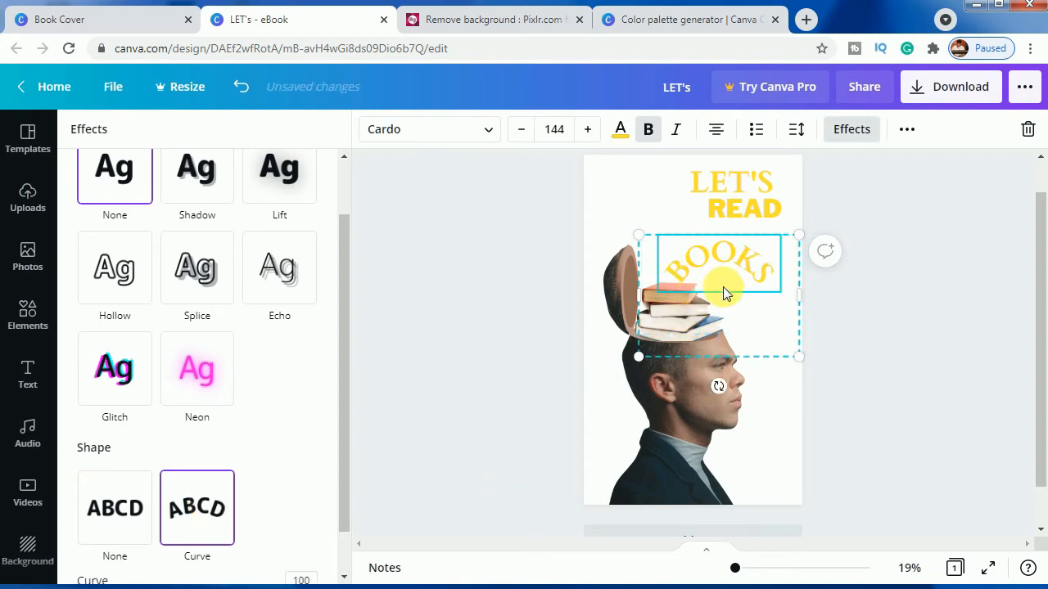
{"action": "left_click_drag", "start_coordinate": [719, 387], "coordinate": [677, 370]}
{"action": "left_click_drag", "start_coordinate": [744, 279], "coordinate": [708, 277]}
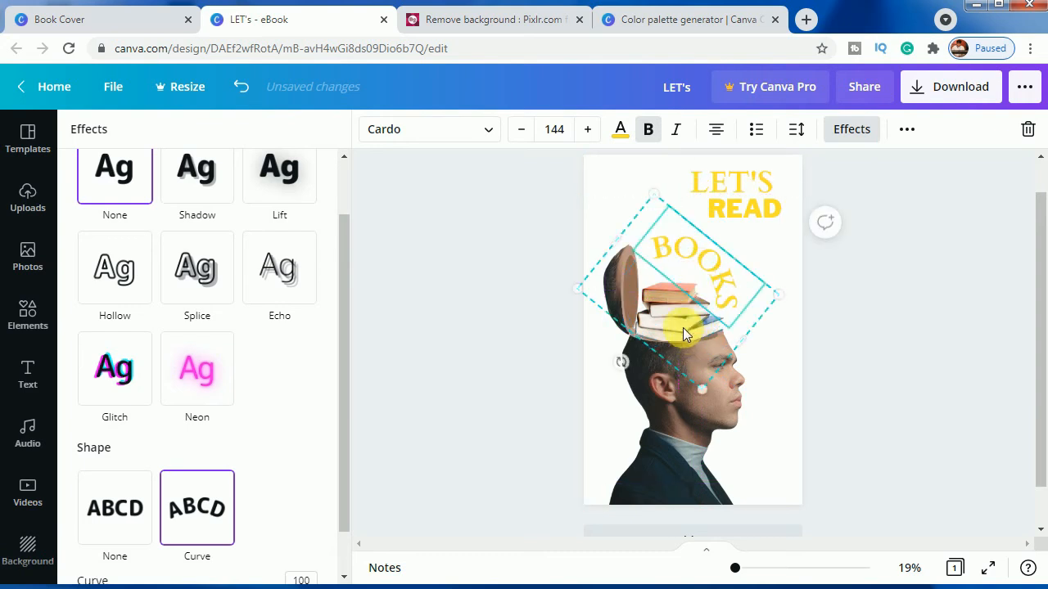
{"action": "left_click_drag", "start_coordinate": [625, 365], "coordinate": [715, 385]}
Enlarge the curved BOOKS text to font size 175 and fine-tune its position and rotation around the books
{"action": "left_click", "coordinate": [554, 129]}
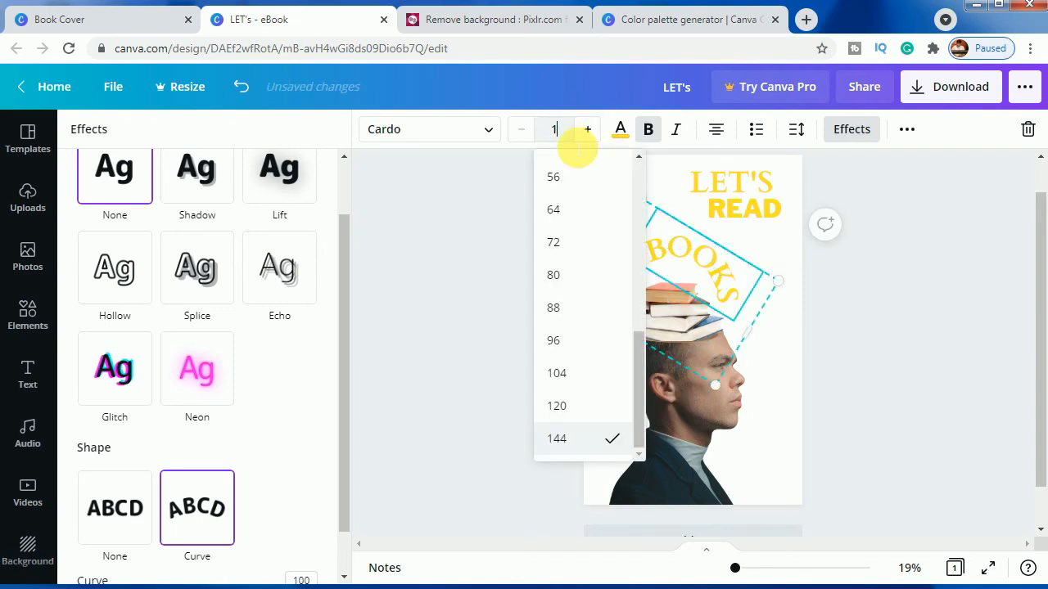
{"action": "type", "text": "175"}
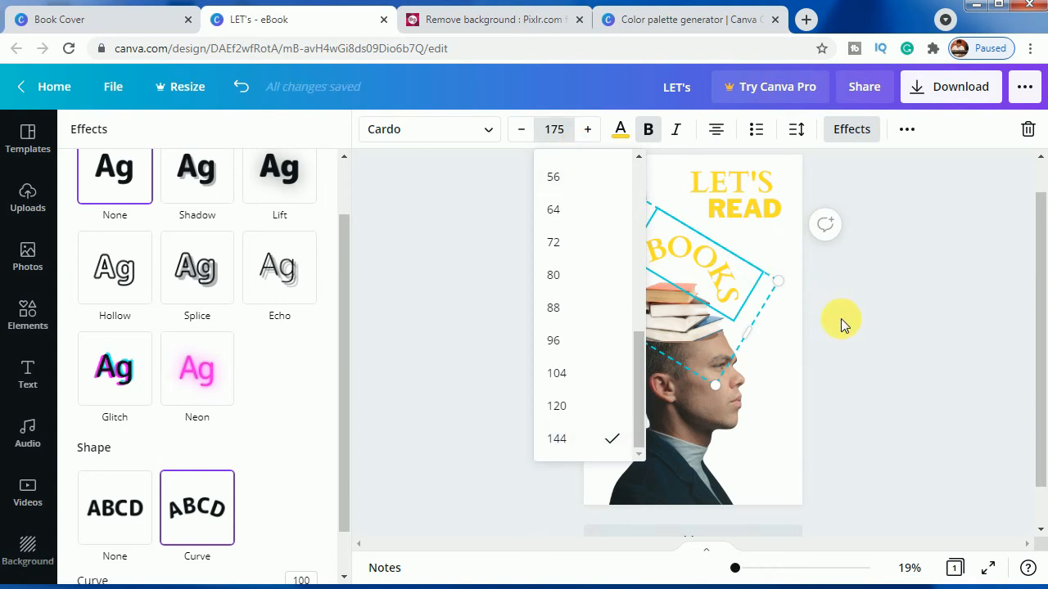
{"action": "key", "text": "Return"}
{"action": "left_click_drag", "start_coordinate": [725, 304], "coordinate": [737, 304]}
{"action": "left_click_drag", "start_coordinate": [636, 382], "coordinate": [630, 379]}
{"action": "left_click", "coordinate": [1031, 339]}
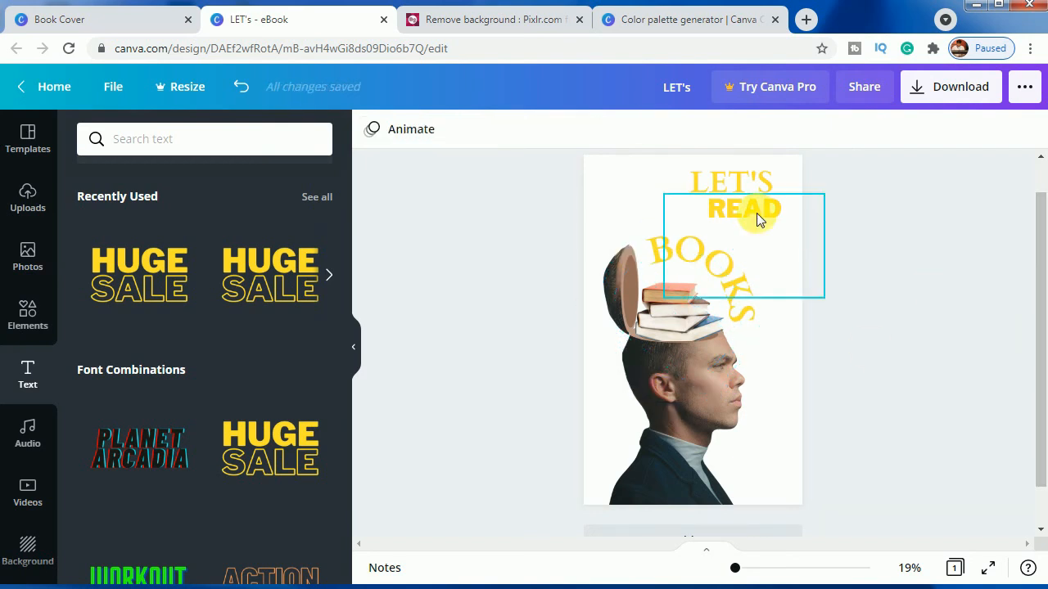
Move the READ text slightly down so it sits between LET'S and BOOKS
{"action": "left_click", "coordinate": [757, 213]}
{"action": "left_click_drag", "start_coordinate": [756, 214], "coordinate": [762, 226]}
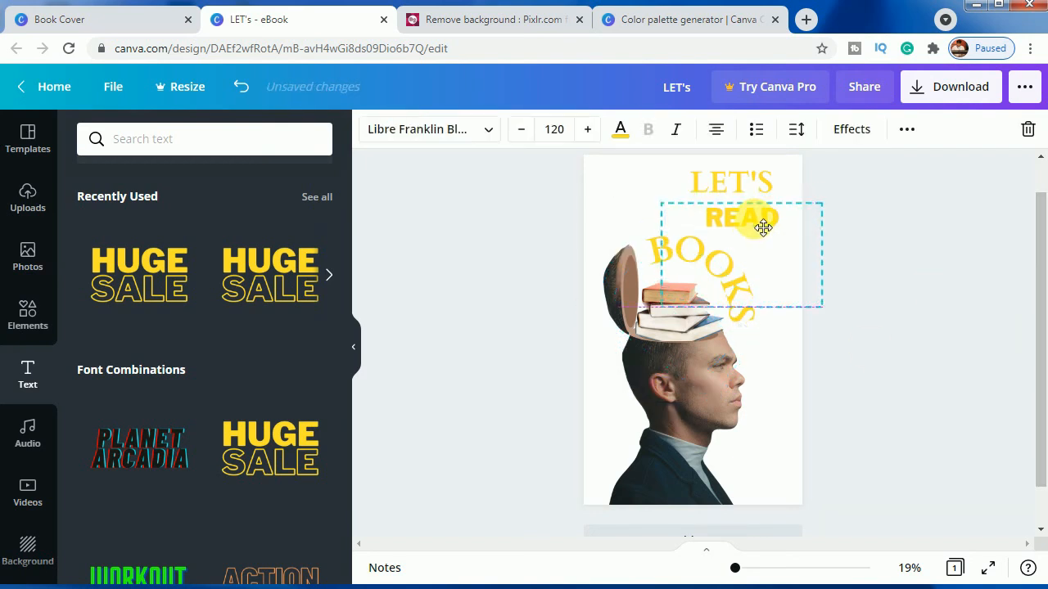
{"action": "left_click", "coordinate": [905, 280]}
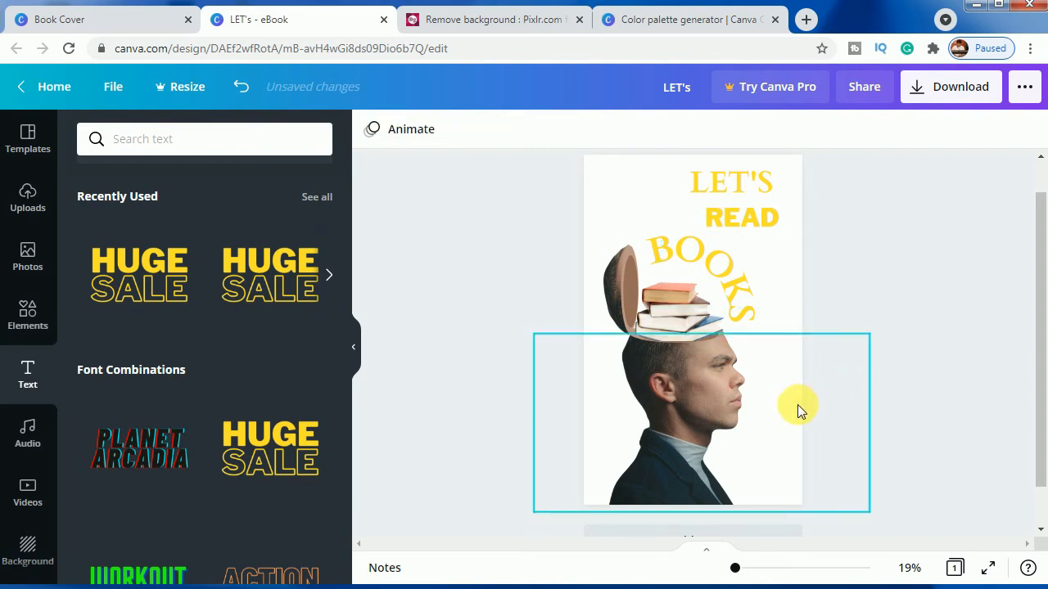
Search the background library for ripple
{"action": "left_click", "coordinate": [28, 552]}
{"action": "left_click", "coordinate": [162, 140]}
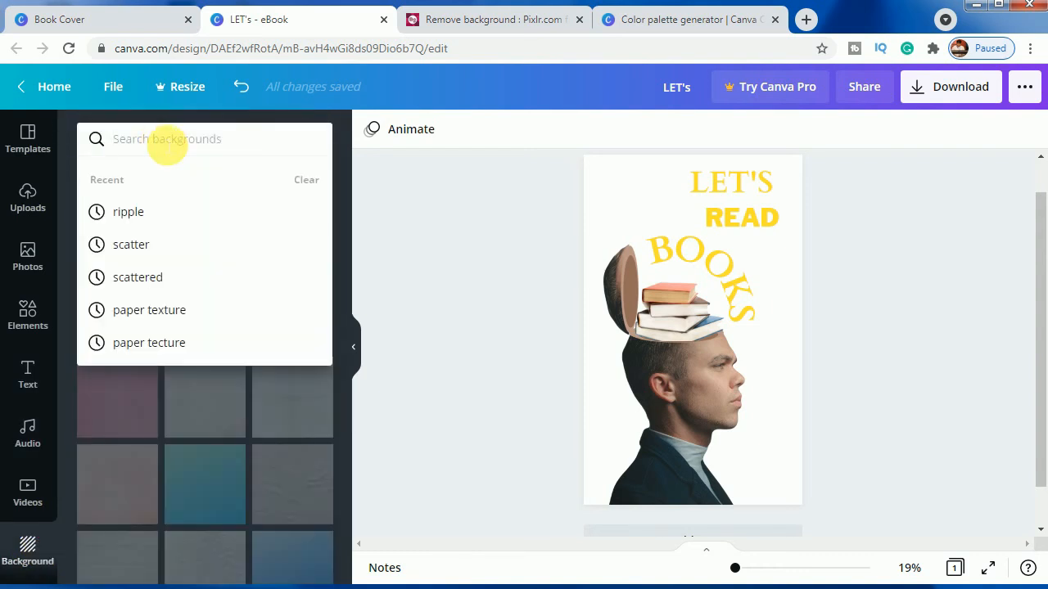
{"action": "type", "text": "ri"}
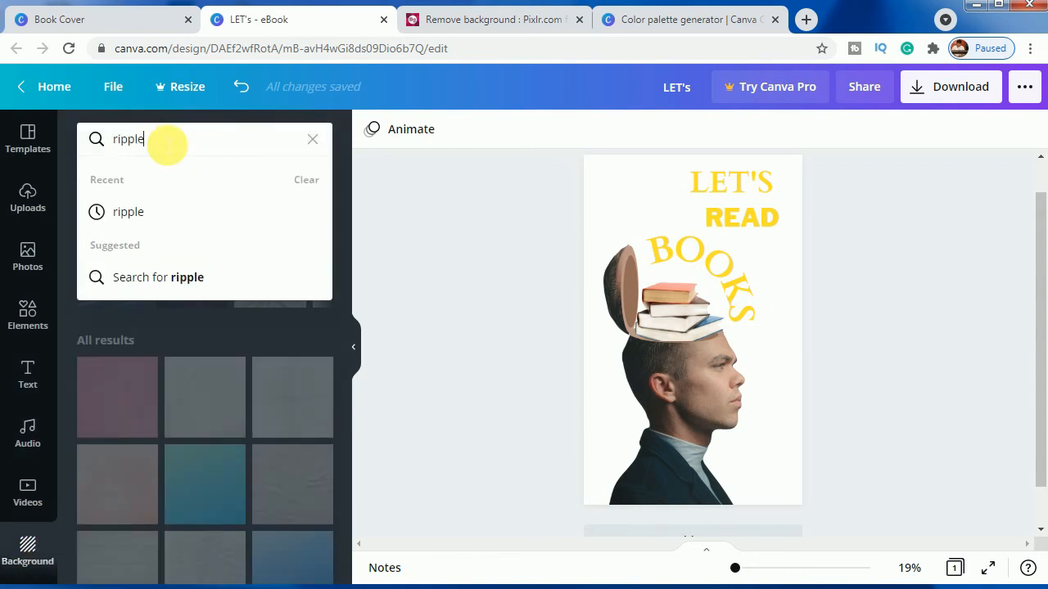
{"action": "type", "text": "pple"}
{"action": "left_click", "coordinate": [155, 214]}
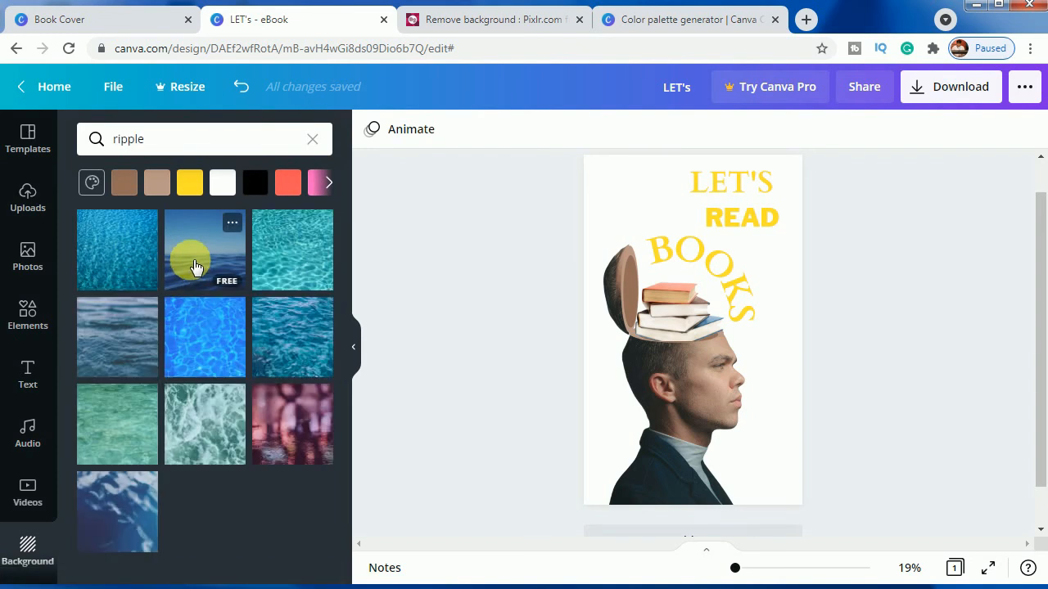
Set the calm sea photo with the blue sky as the page background and enlarge it within the page so the horizon sits lower
{"action": "left_click", "coordinate": [203, 257]}
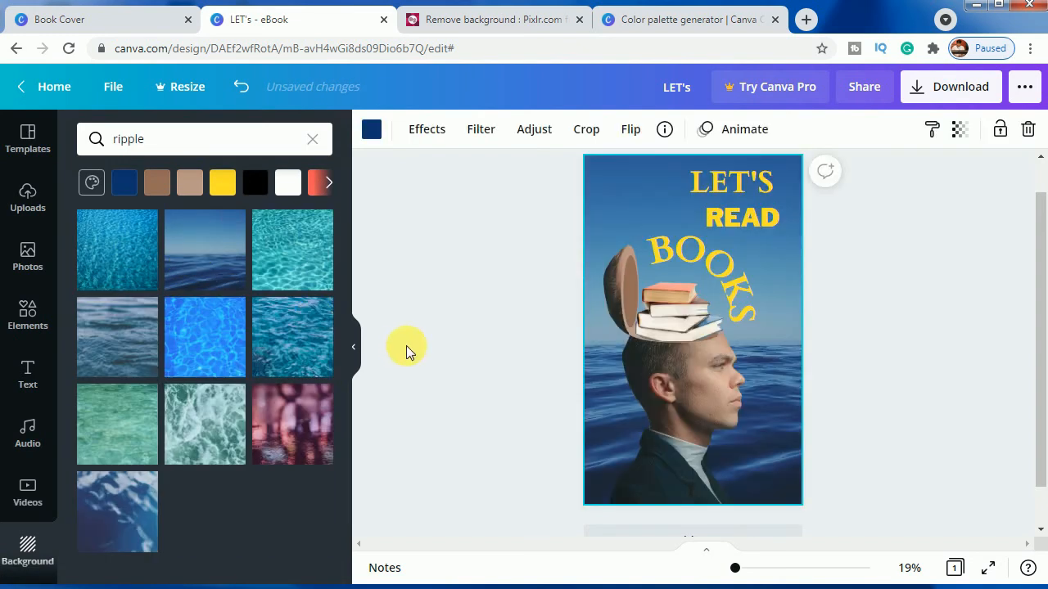
{"action": "left_click", "coordinate": [644, 180]}
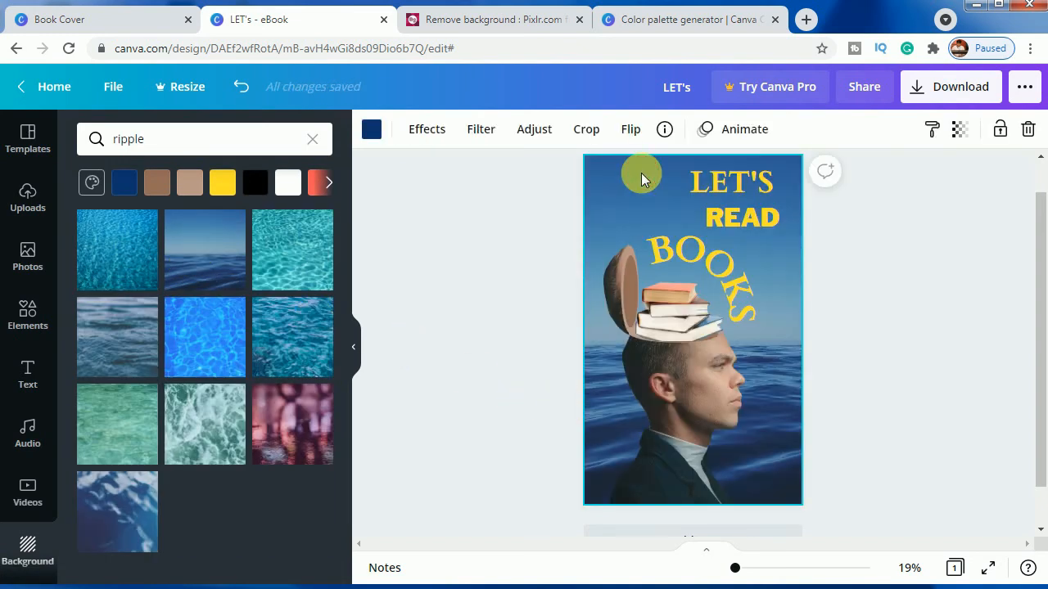
{"action": "double_click", "coordinate": [641, 178]}
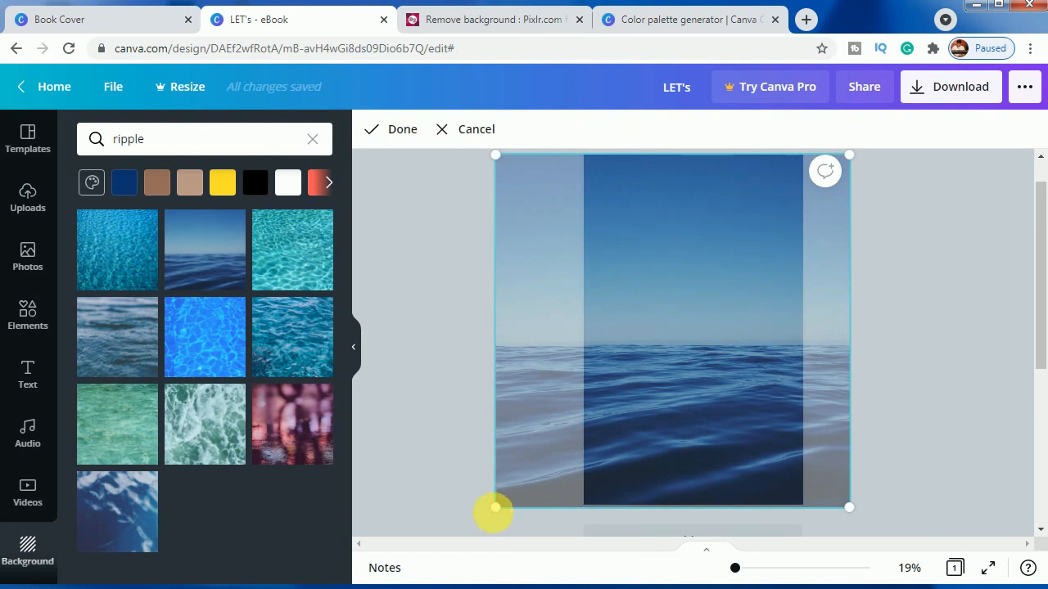
{"action": "left_click_drag", "start_coordinate": [495, 508], "coordinate": [424, 570]}
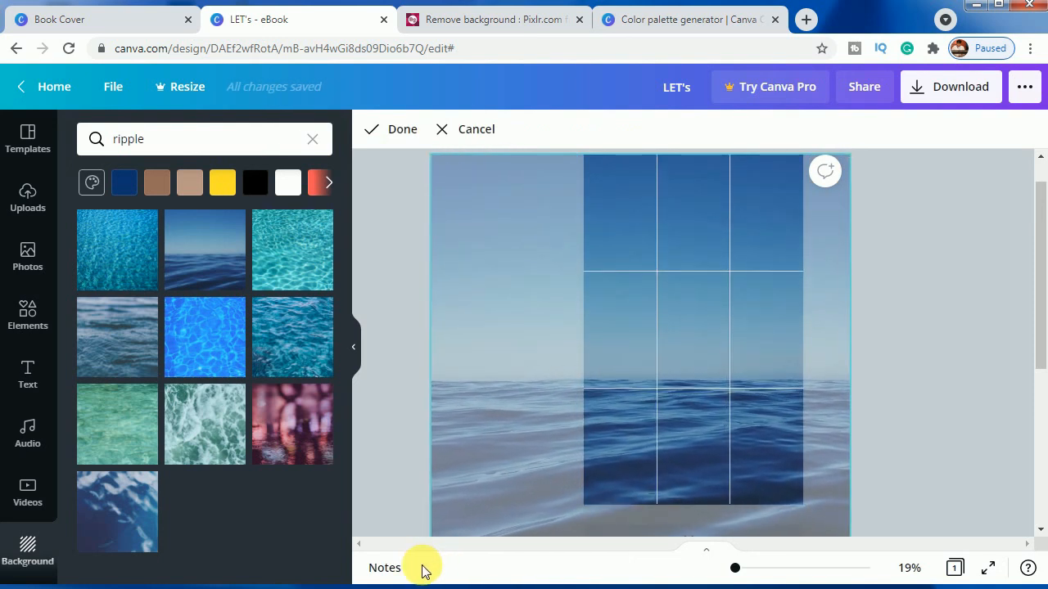
{"action": "left_click", "coordinate": [912, 415]}
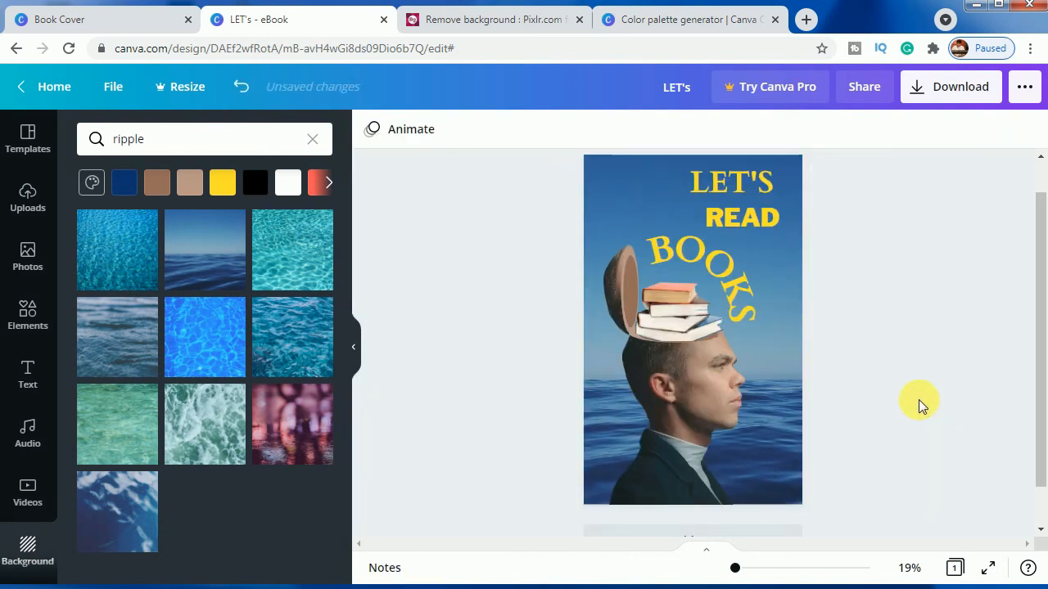
Give the LET'S text a black Shadow effect with offset 46 and transparency 59
{"action": "left_click", "coordinate": [750, 181]}
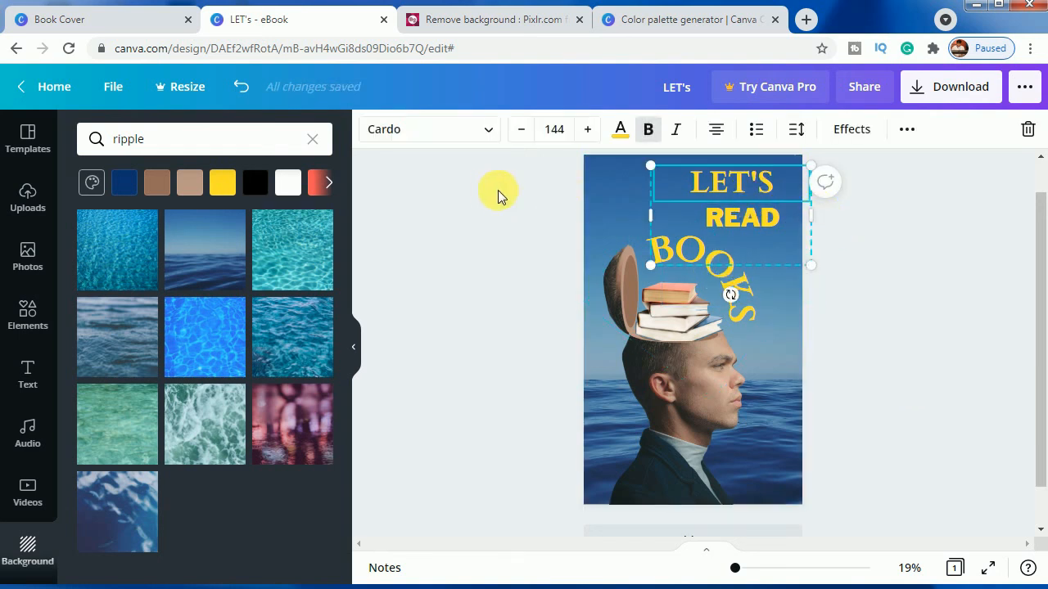
{"action": "left_click", "coordinate": [851, 129]}
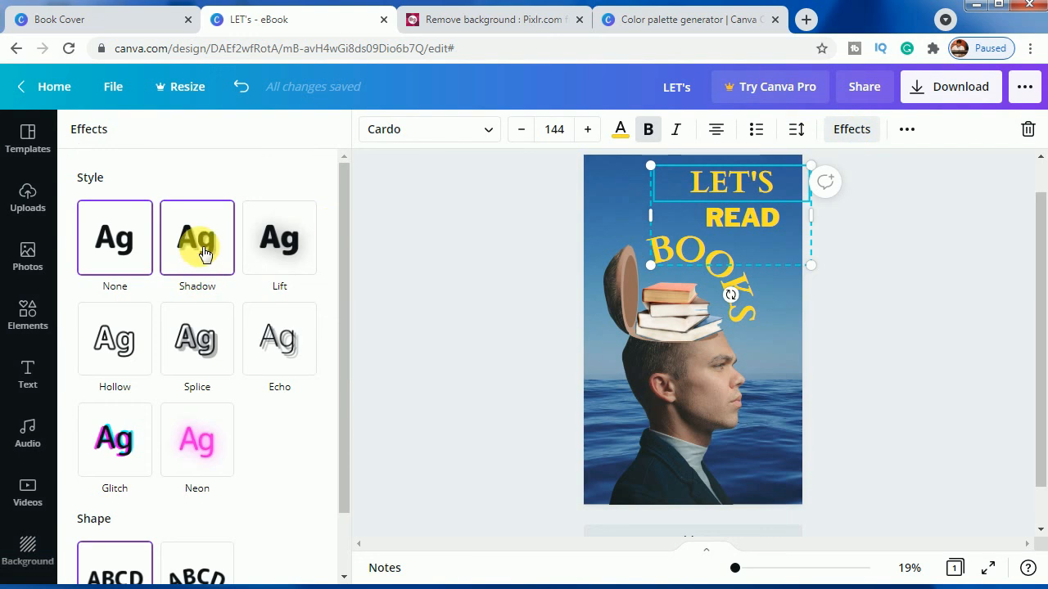
{"action": "left_click", "coordinate": [204, 258]}
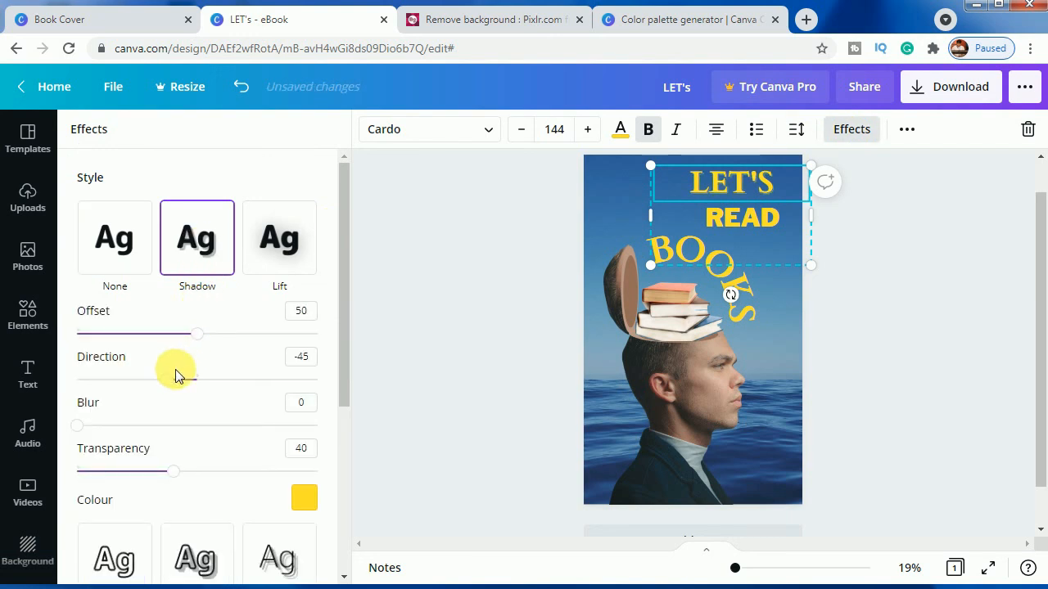
{"action": "left_click_drag", "start_coordinate": [174, 472], "coordinate": [219, 485]}
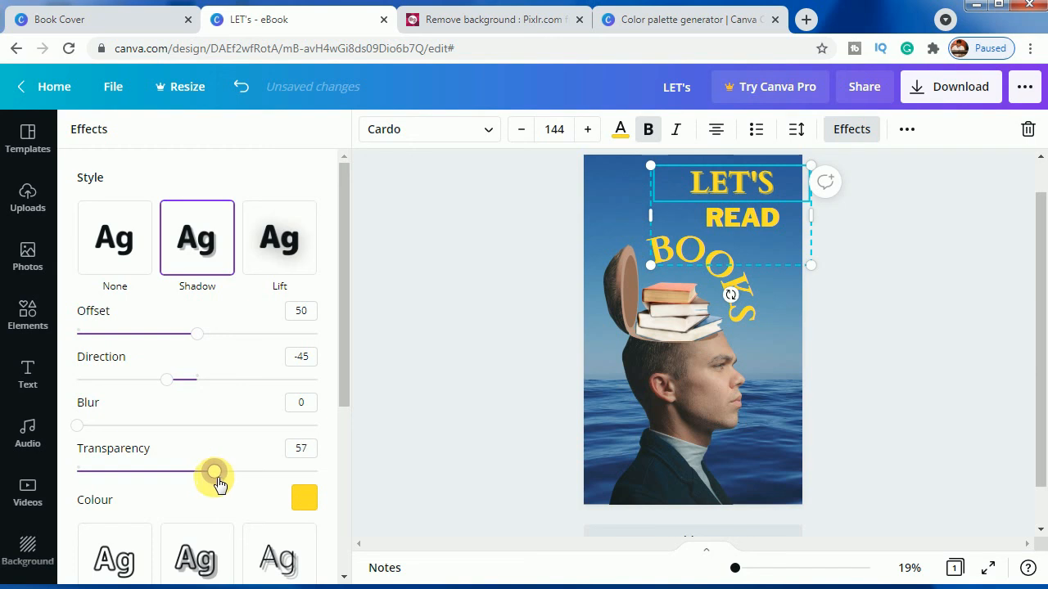
{"action": "left_click_drag", "start_coordinate": [219, 483], "coordinate": [222, 482]}
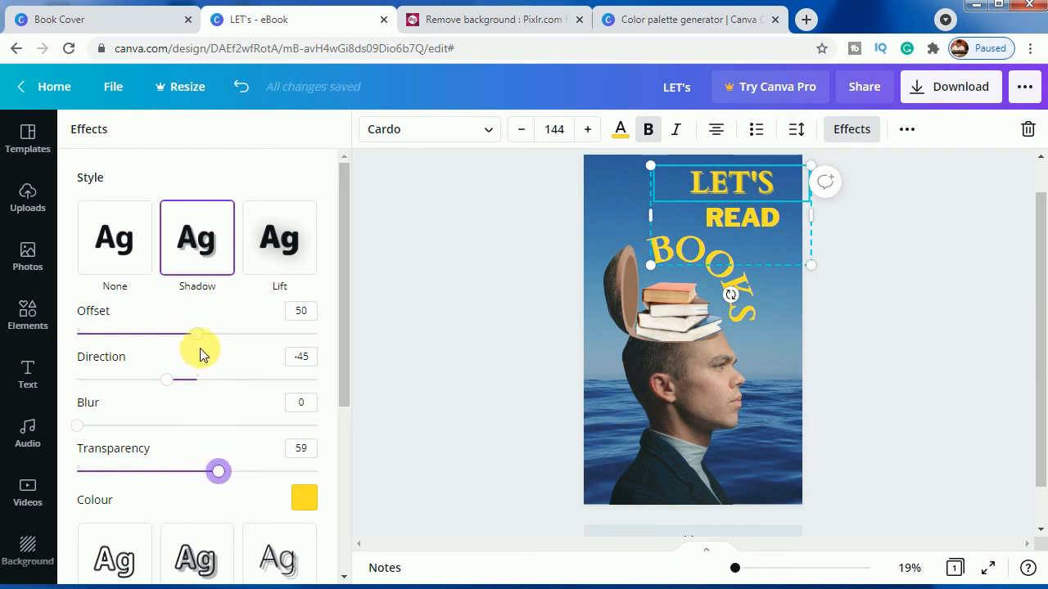
{"action": "mouse_move", "coordinate": [205, 340]}
{"action": "left_mouse_down"}
{"action": "mouse_move", "coordinate": [223, 343]}
{"action": "mouse_move", "coordinate": [192, 342]}
{"action": "left_mouse_up"}
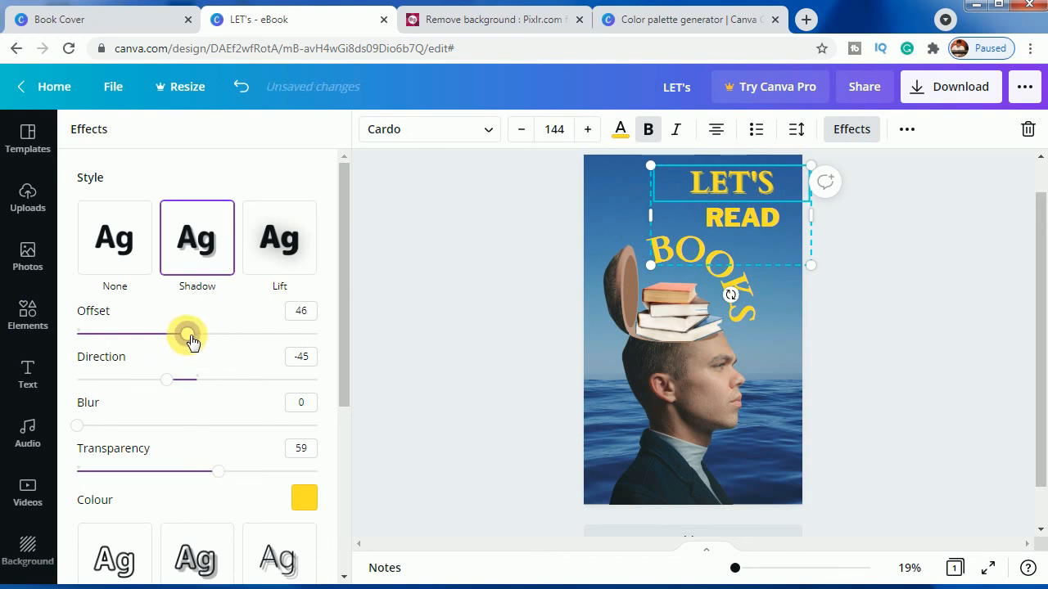
{"action": "left_click", "coordinate": [304, 498]}
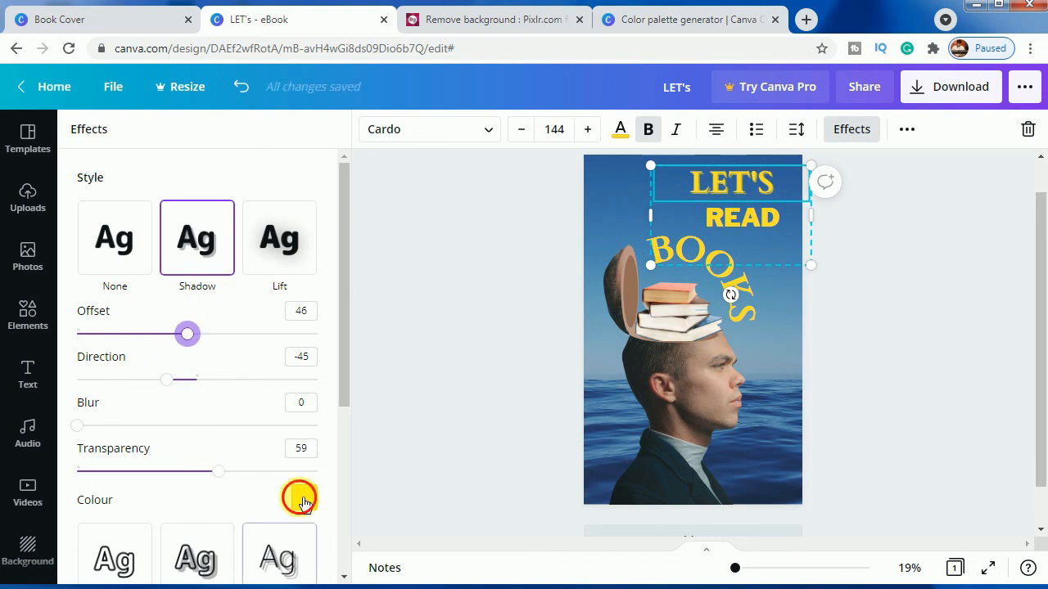
{"action": "left_click", "coordinate": [89, 329]}
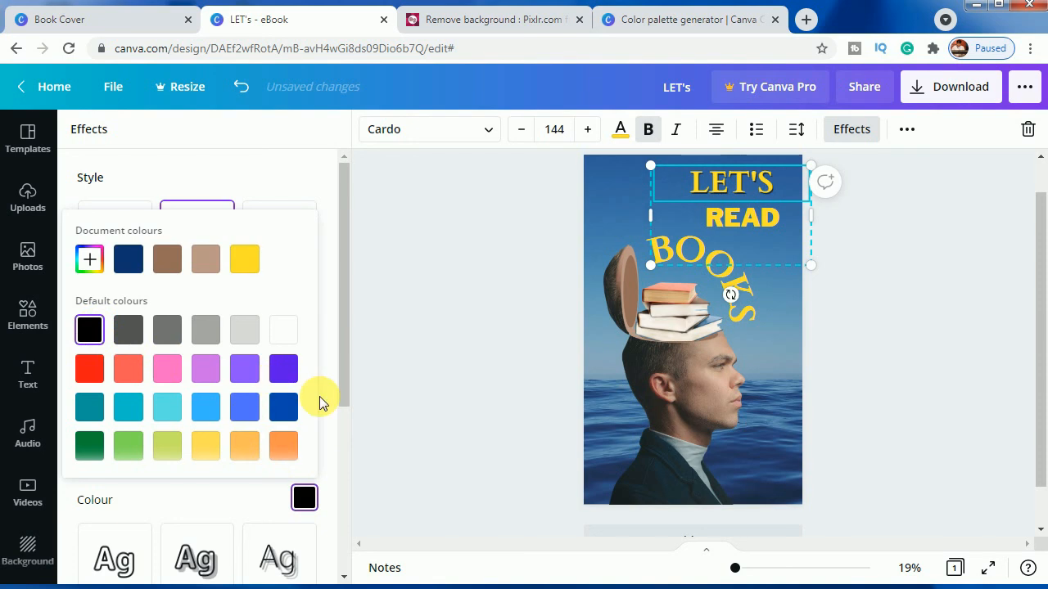
{"action": "left_click", "coordinate": [424, 393]}
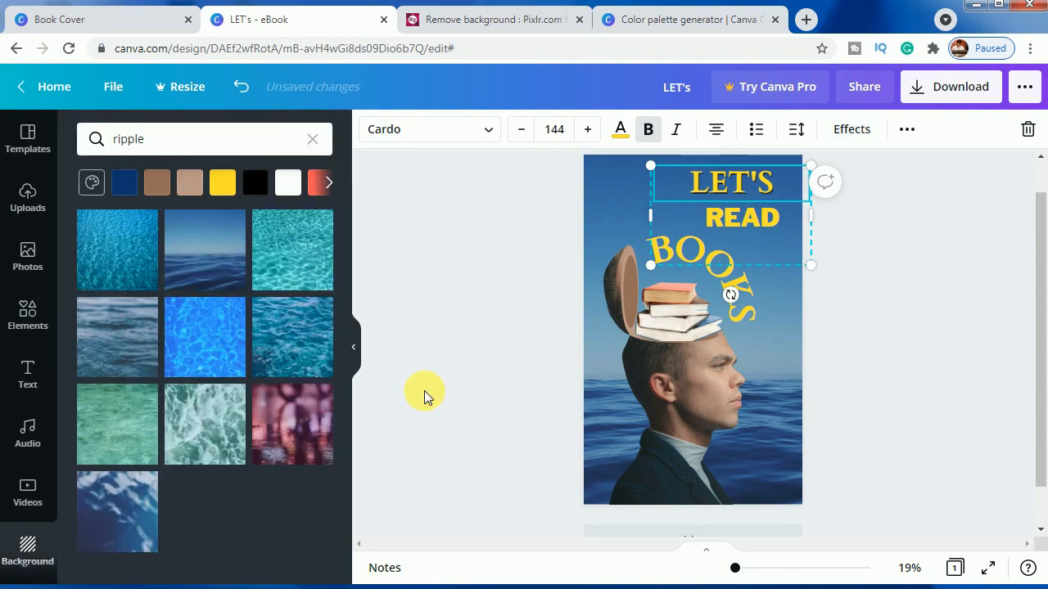
Recolour the READ text white and set its font size to 110
{"action": "left_click", "coordinate": [746, 230]}
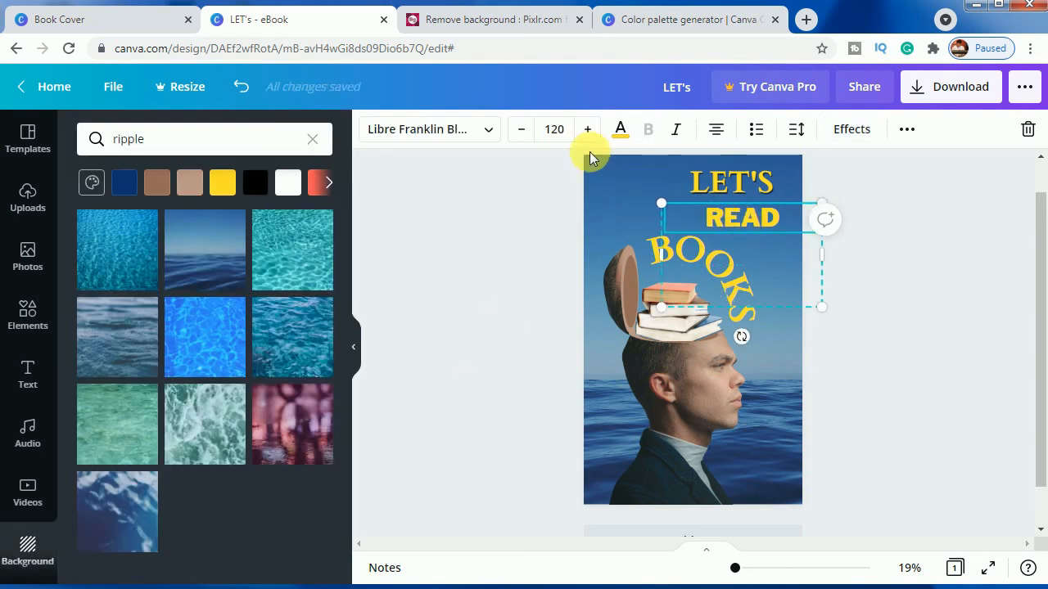
{"action": "left_click", "coordinate": [620, 130]}
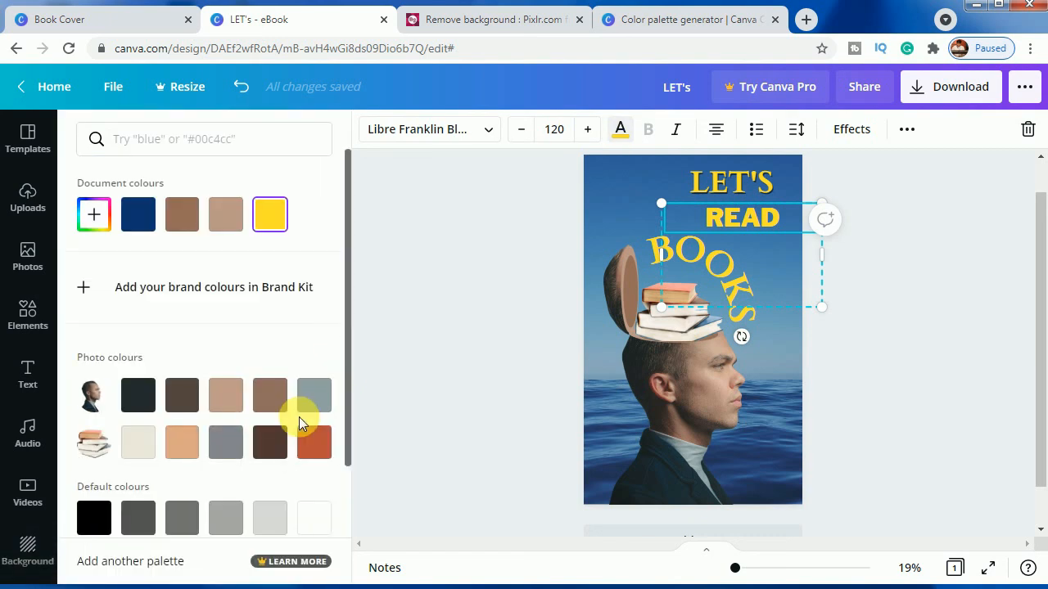
{"action": "left_click", "coordinate": [314, 517]}
{"action": "left_click", "coordinate": [553, 131]}
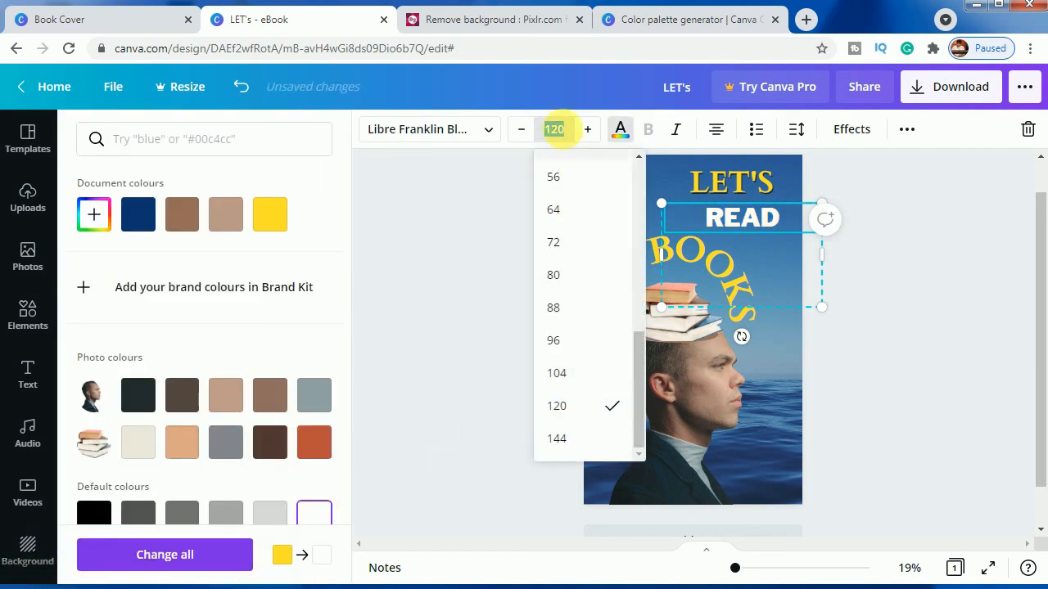
{"action": "left_click", "coordinate": [555, 127]}
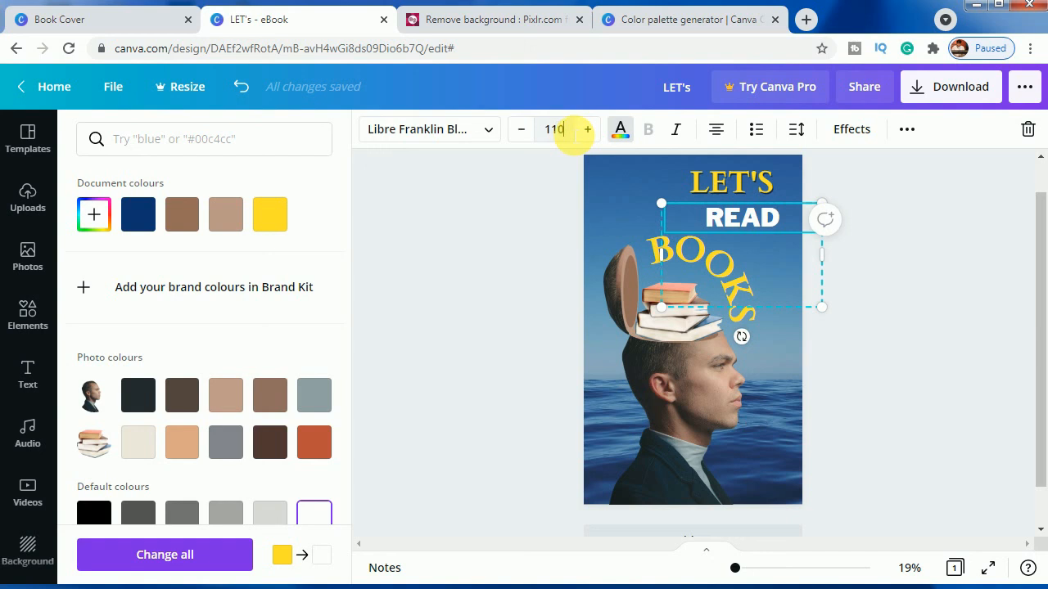
{"action": "key", "text": "Return"}
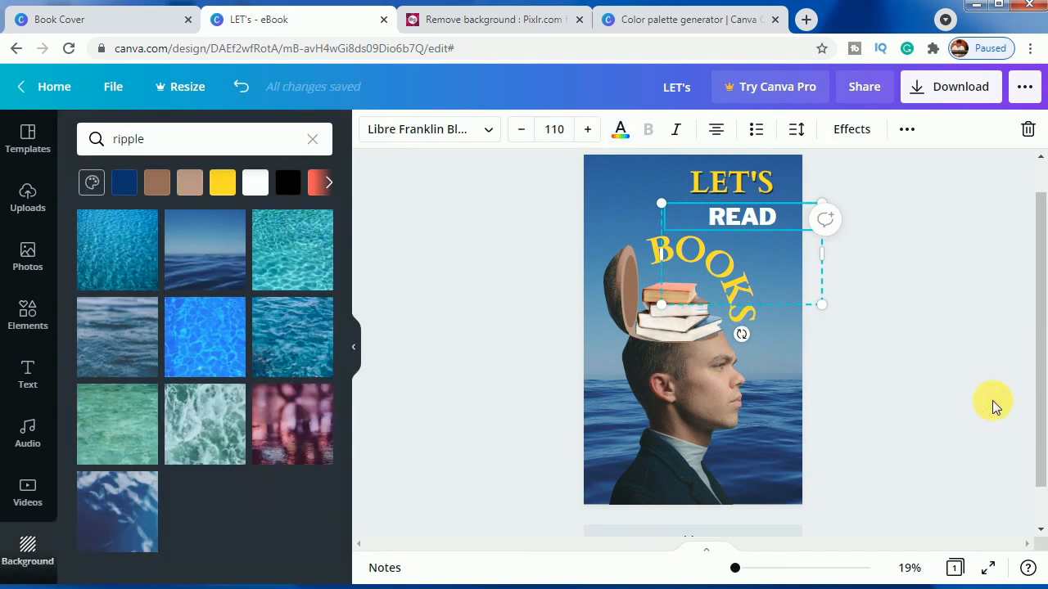
{"action": "left_click", "coordinate": [992, 406]}
Give the curved BOOKS text a black Shadow effect with offset 58 and transparency about 62
{"action": "left_click", "coordinate": [729, 324]}
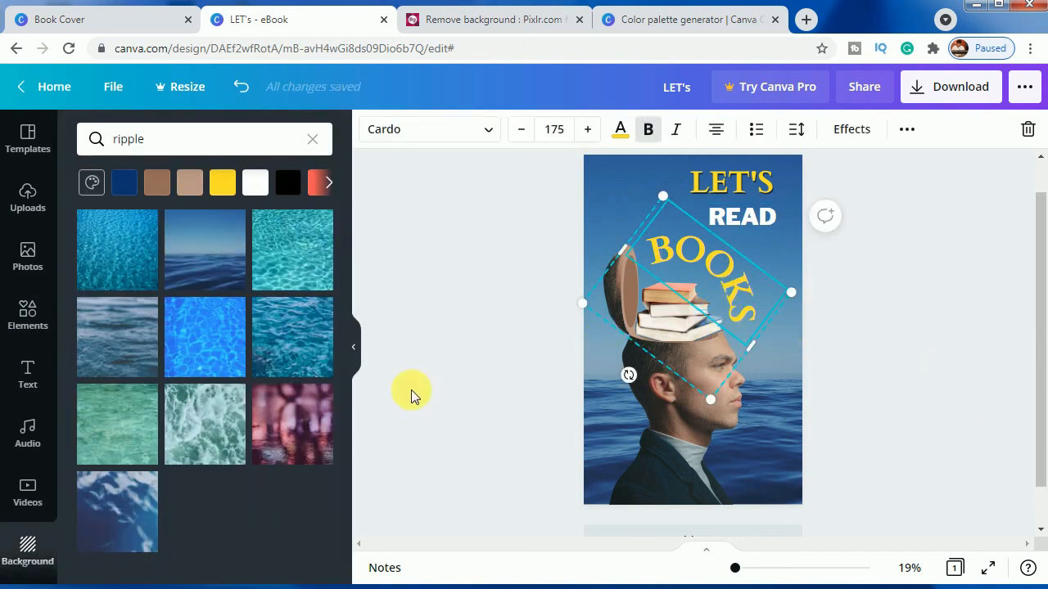
{"action": "left_click", "coordinate": [849, 131]}
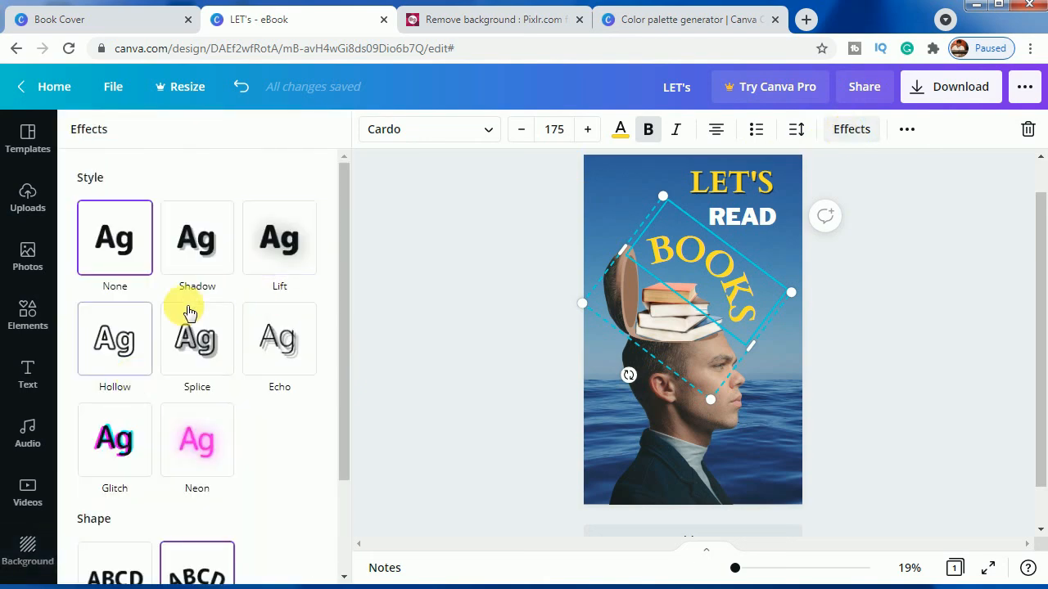
{"action": "left_click", "coordinate": [198, 262]}
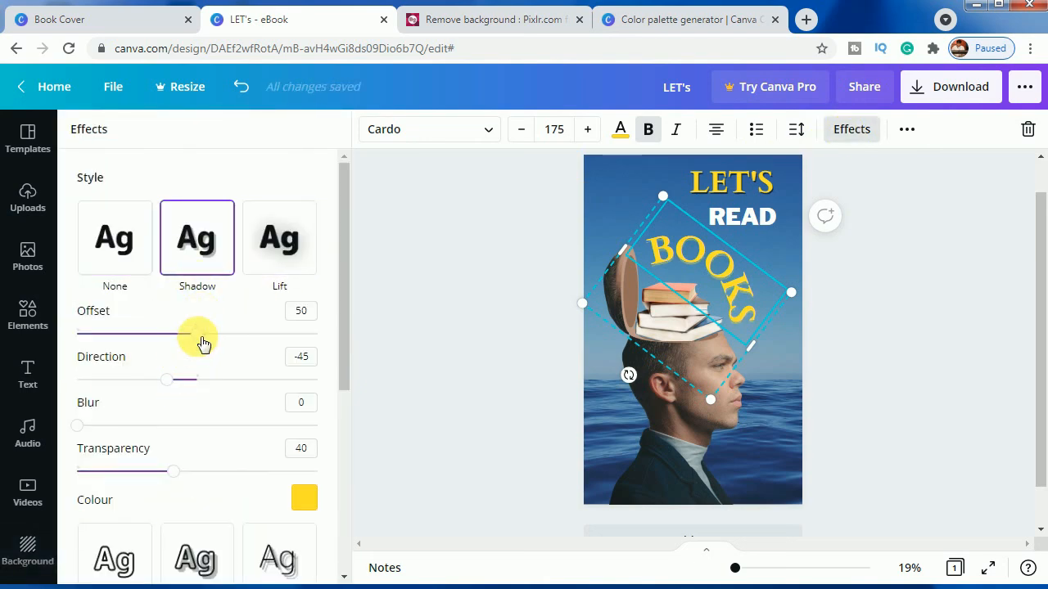
{"action": "left_click_drag", "start_coordinate": [203, 344], "coordinate": [216, 334]}
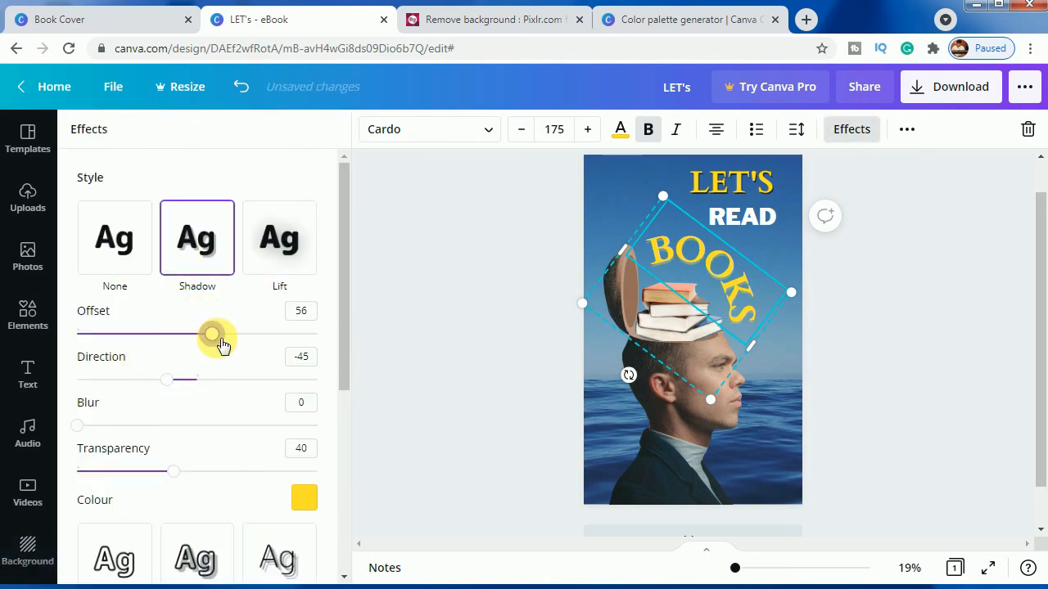
{"action": "left_click", "coordinate": [304, 497]}
{"action": "left_click", "coordinate": [92, 331]}
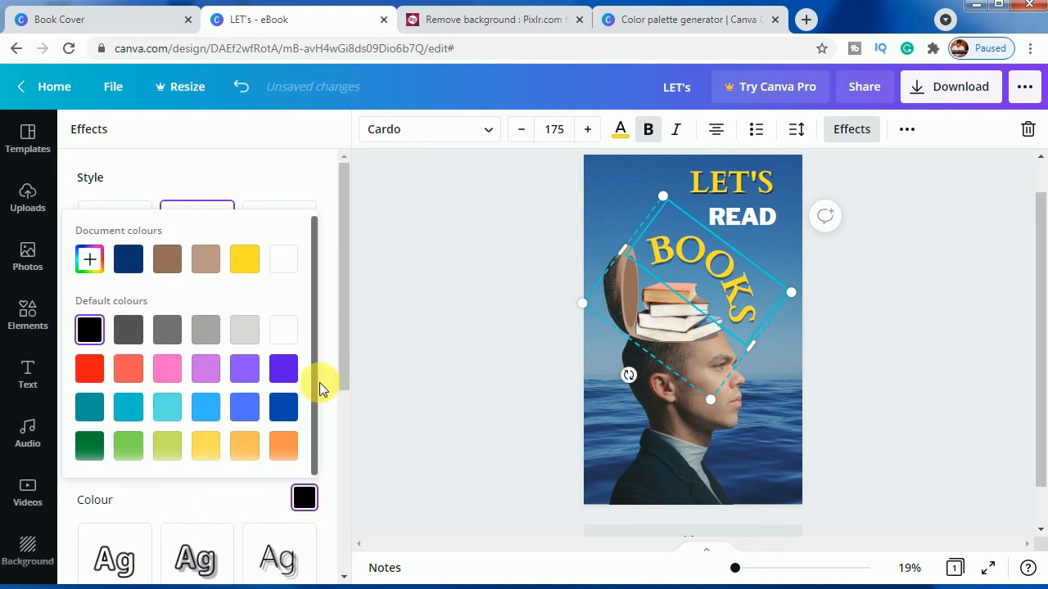
{"action": "left_click", "coordinate": [328, 242]}
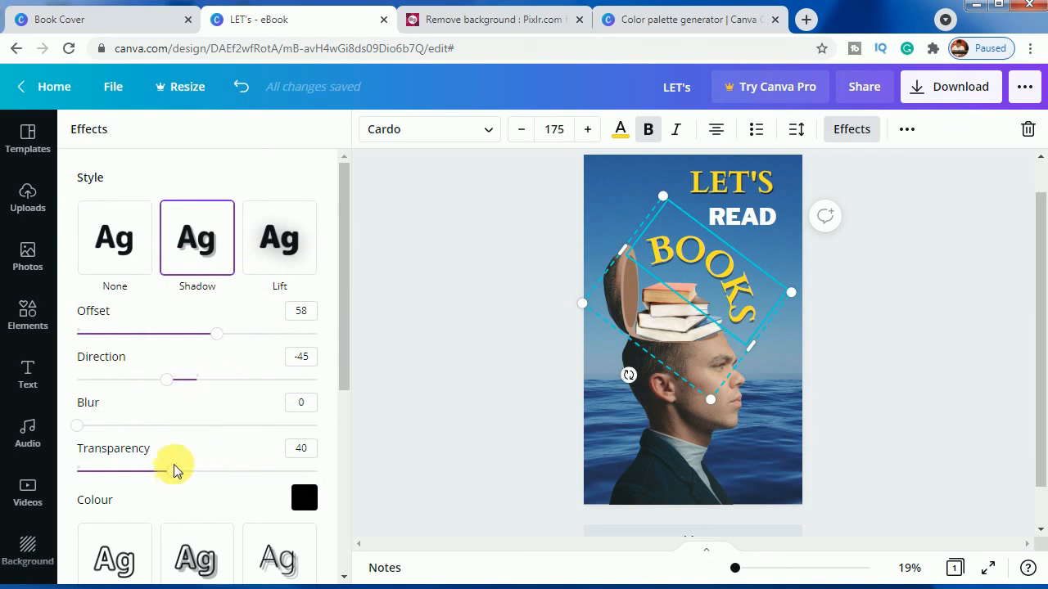
{"action": "left_click_drag", "start_coordinate": [174, 470], "coordinate": [231, 481]}
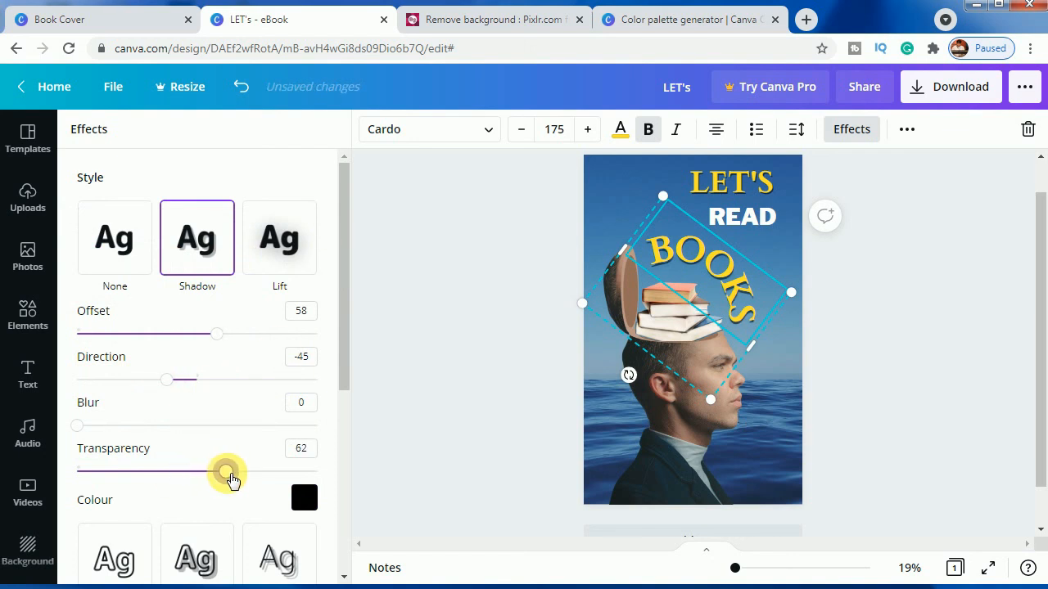
{"action": "left_click", "coordinate": [452, 412]}
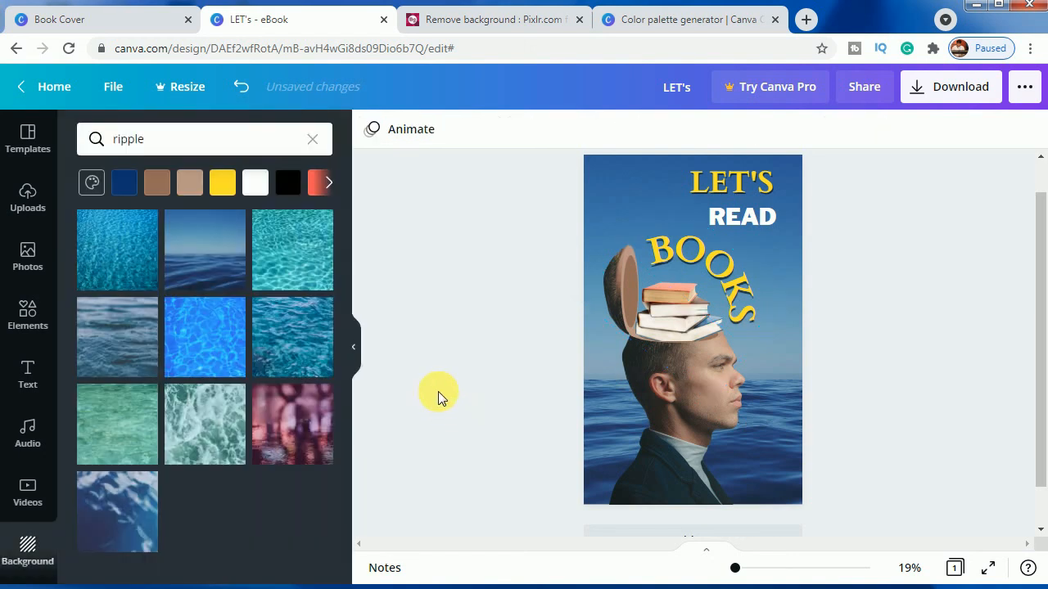